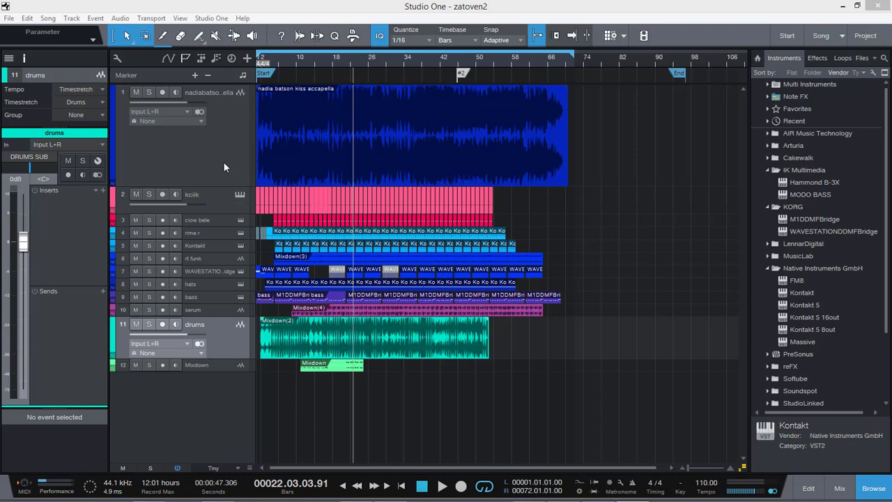
Select the a cappella vocal track, view the Mixing Modern Soca title image, then rewind to the song start.
left_click(222, 167)
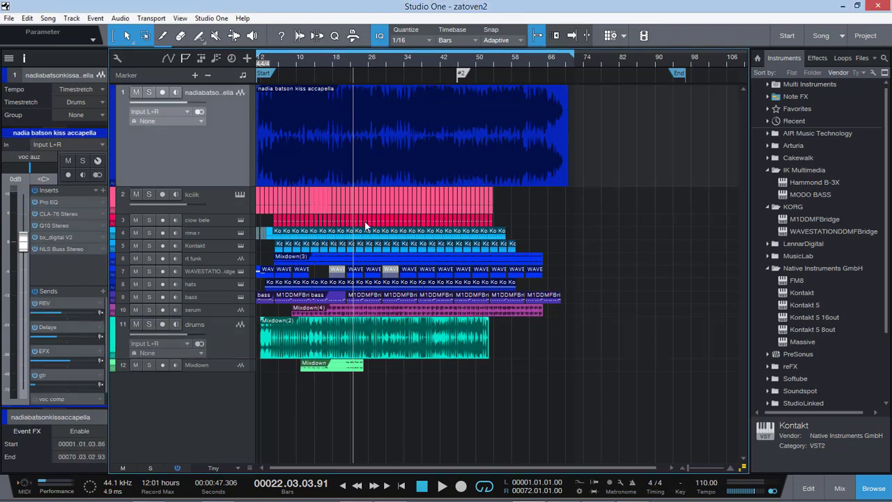
left_click(564, 491)
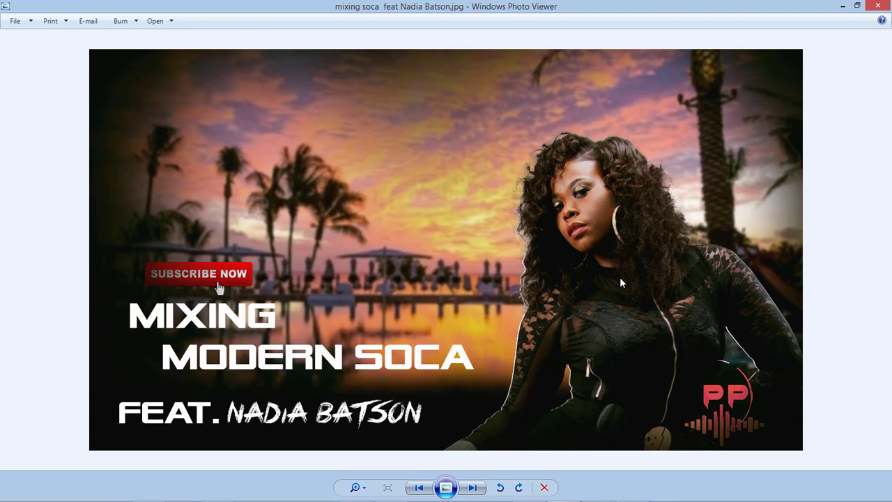
left_click(842, 6)
left_click(259, 62)
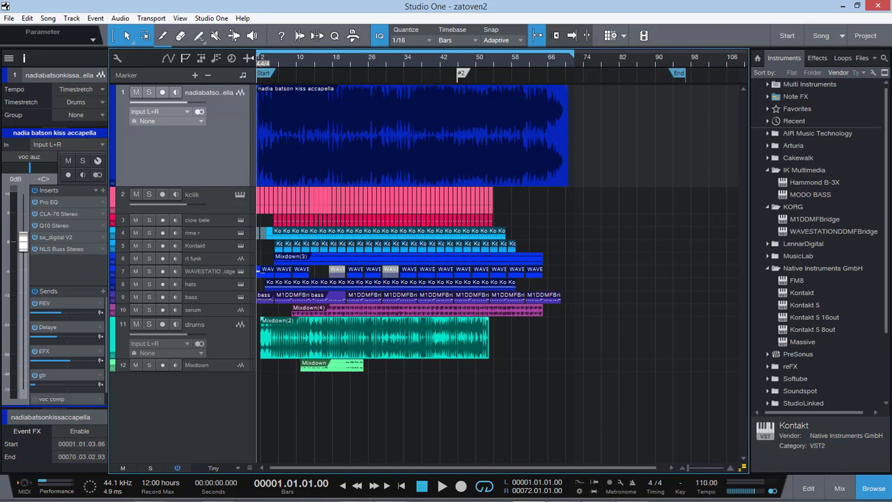
Play the song, check the TotalMix mixer, and briefly solo then unsolo the vocal track.
key("space")
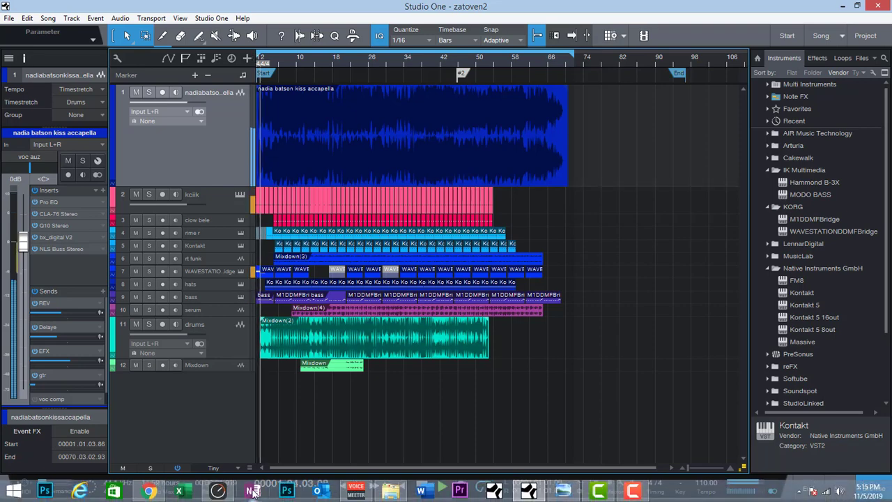
left_click(253, 491)
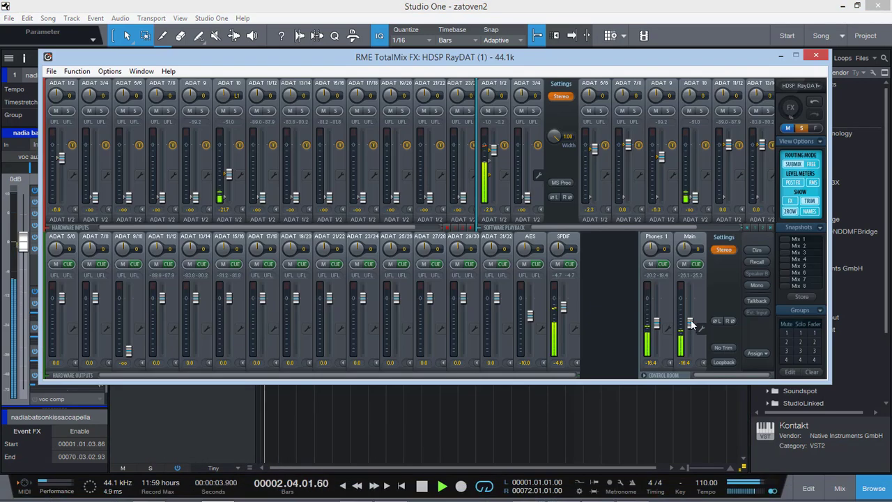
left_click(617, 428)
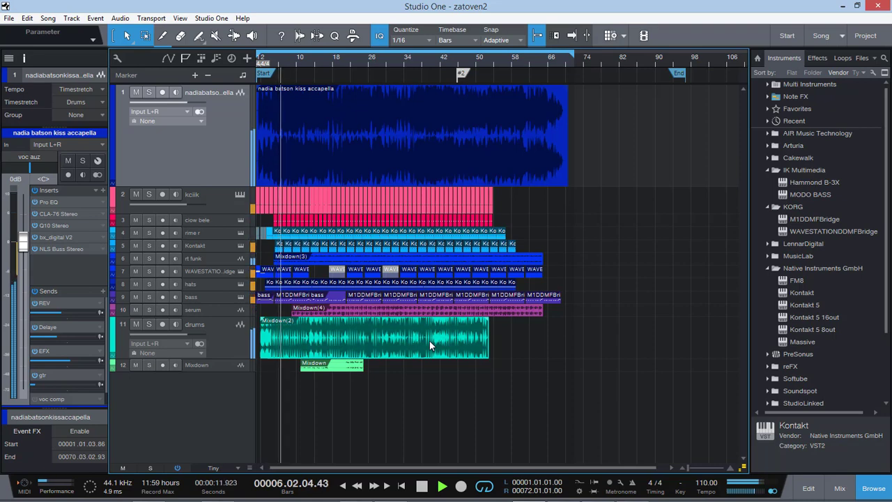
left_click(148, 92)
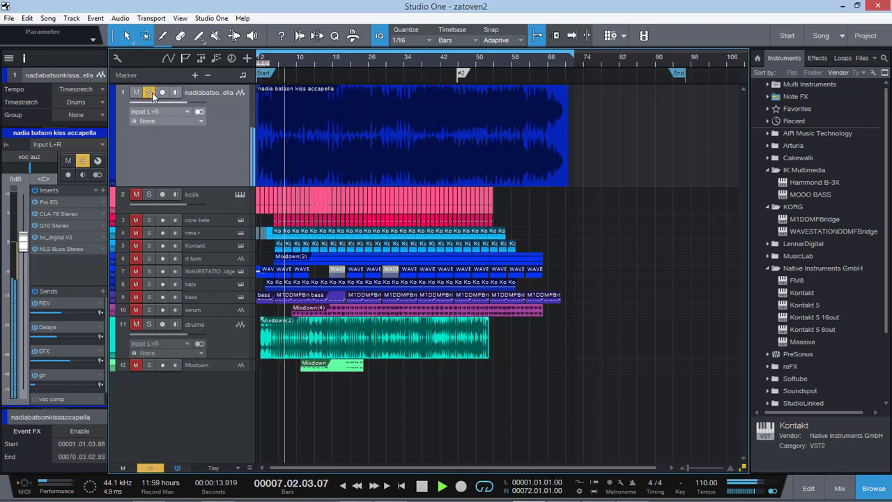
left_click(150, 93)
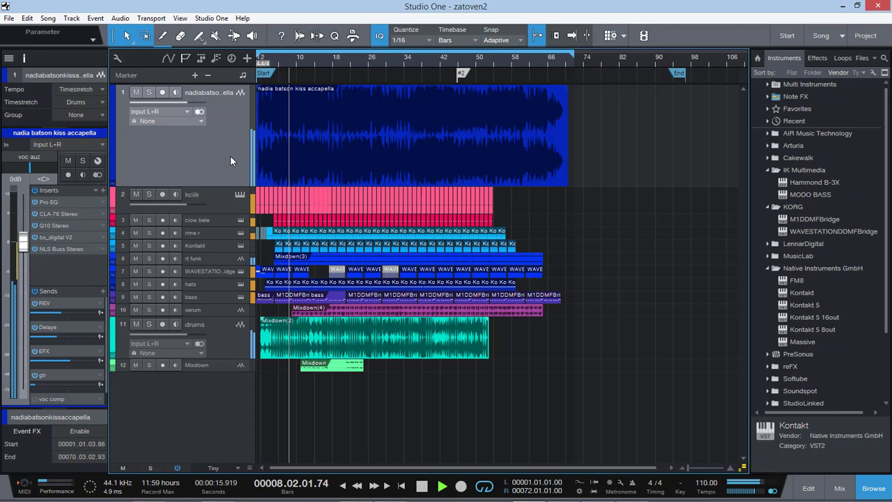
Shorten the vocal track's lane and bring the title image back up.
left_click_drag(225, 187, 224, 167)
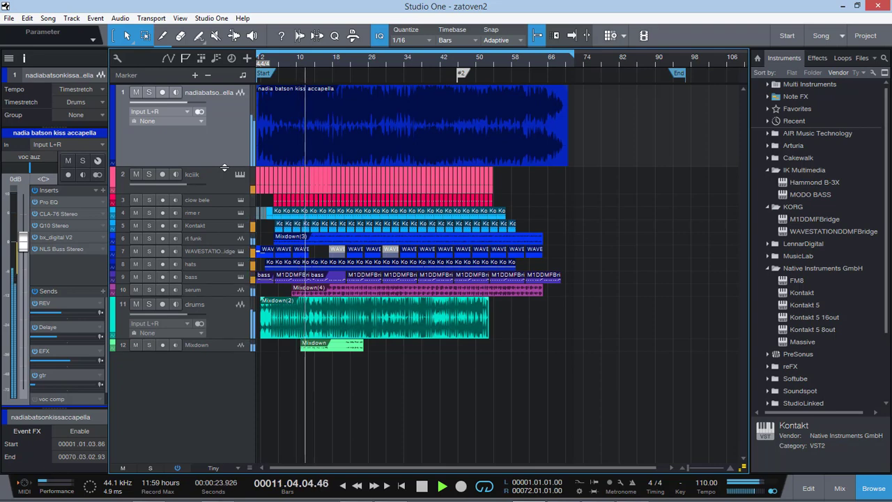
left_click(222, 347)
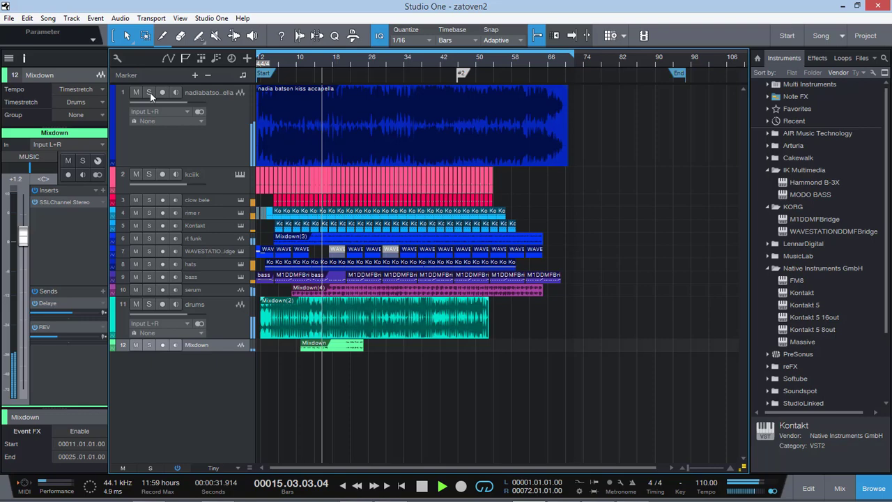
left_click(210, 143)
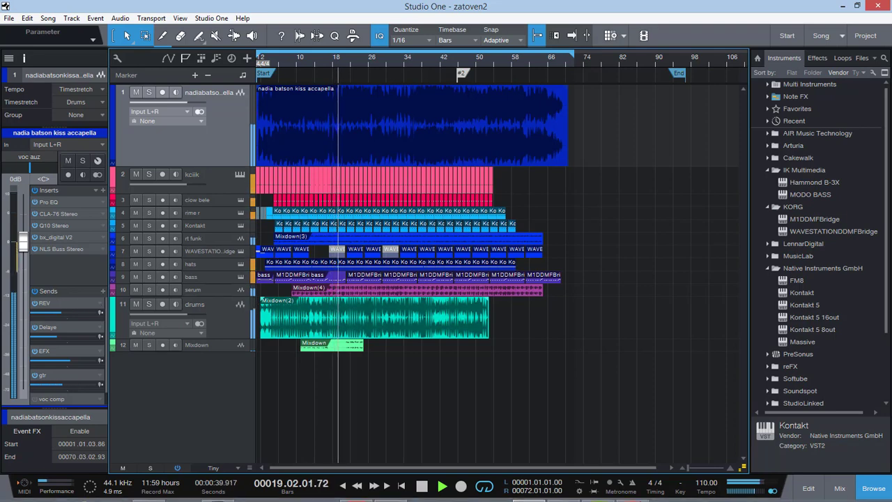
left_click(564, 491)
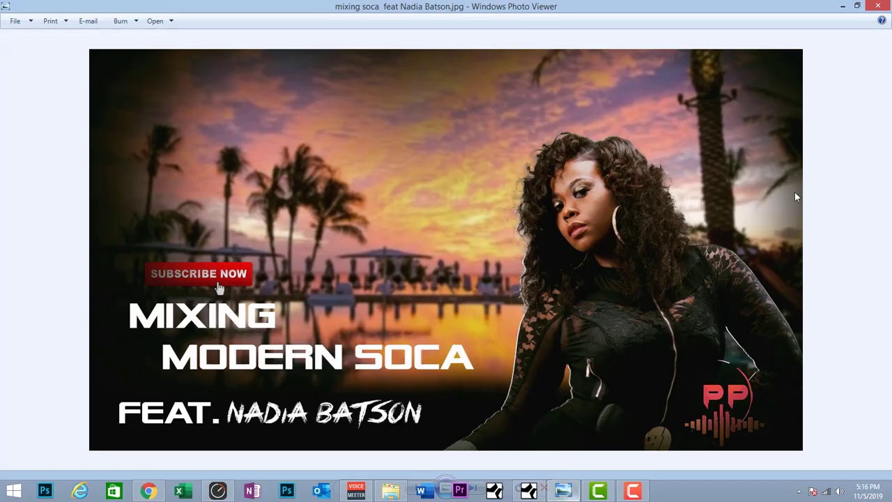
Hide the title image, stop playback and shrink the vocal lane further.
left_click(843, 6)
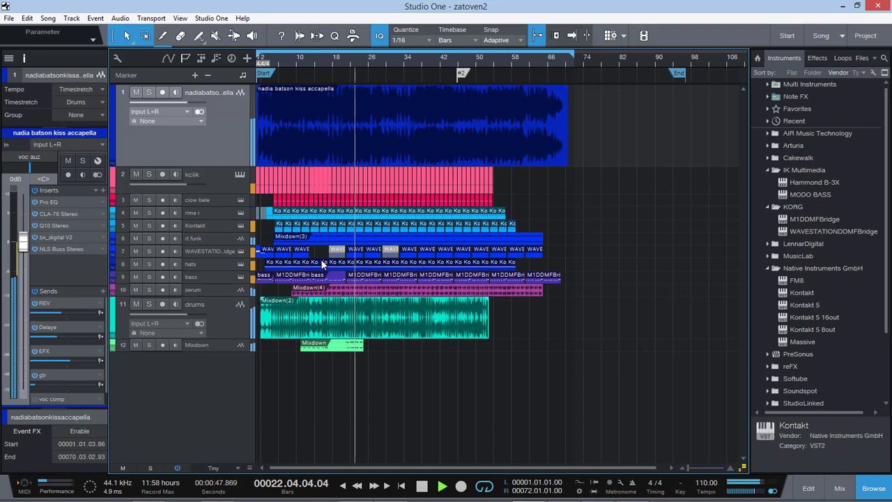
key("space")
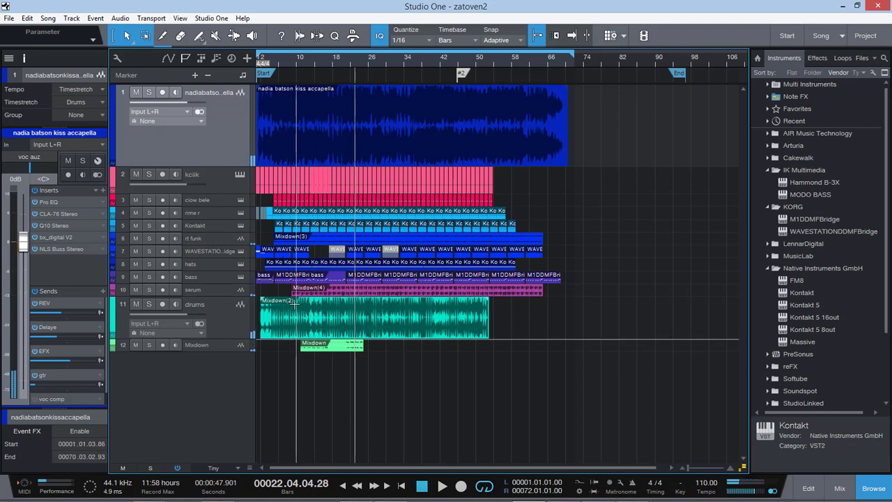
left_click_drag(237, 168, 237, 148)
Move the playhead to bar 5 and make the Mixdown track's lane taller.
left_click(278, 61)
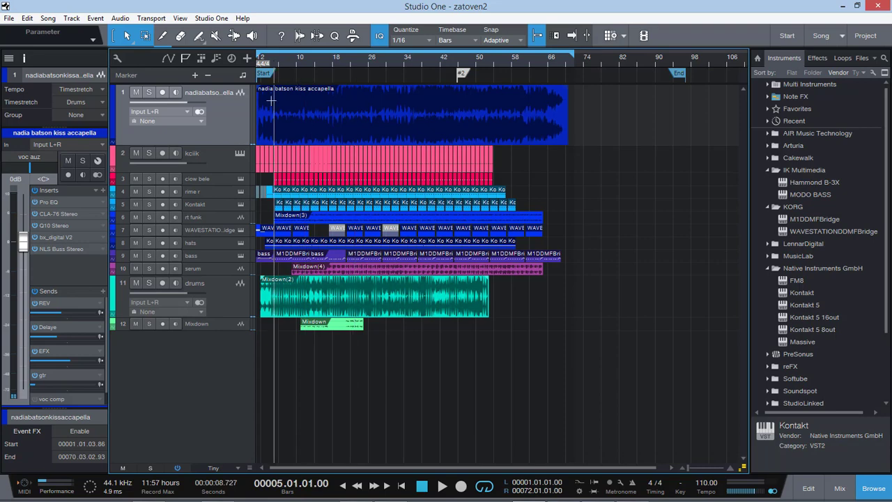
left_click_drag(221, 330, 222, 364)
left_click(226, 344)
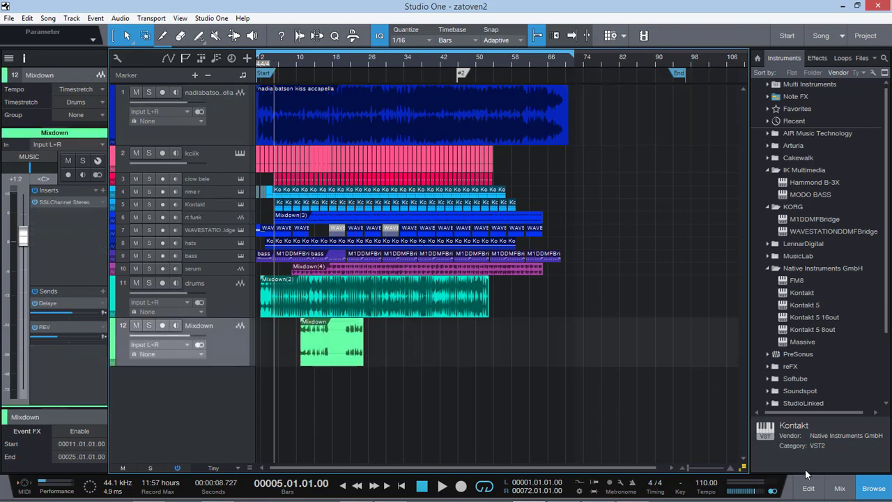
Open Magic AB V2 on the Main bus in the mixer console.
left_click(840, 488)
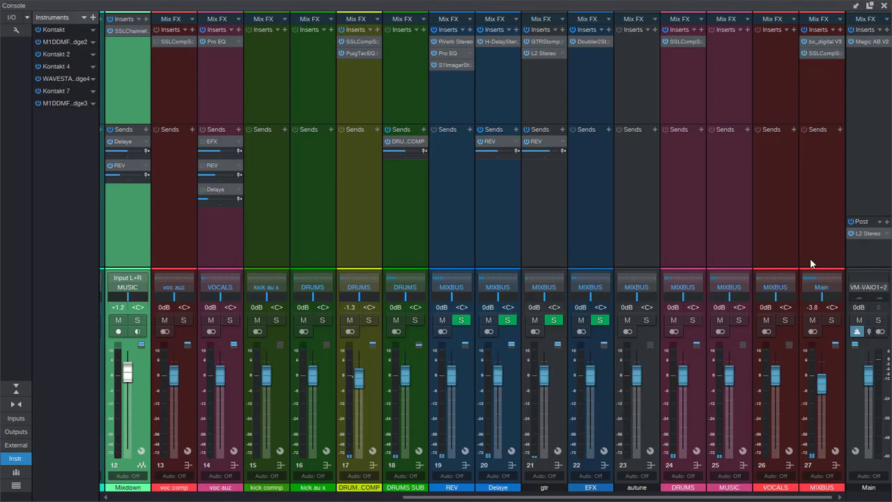
left_click(870, 41)
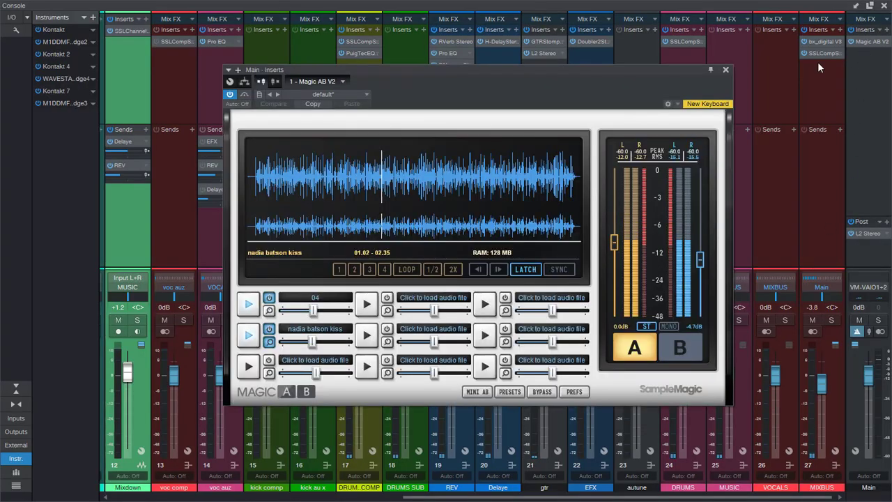
left_click_drag(592, 71, 557, 63)
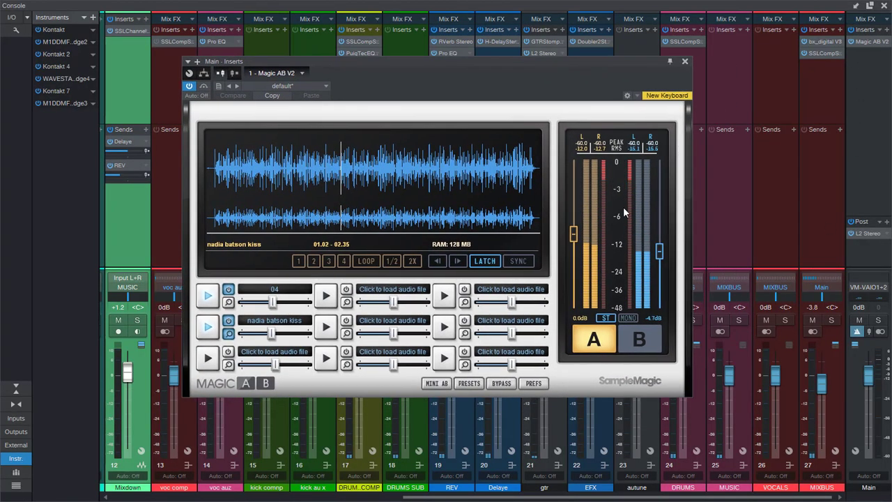
Play the song switching from reference B back to mix A, then stop and close the console.
left_click(640, 340)
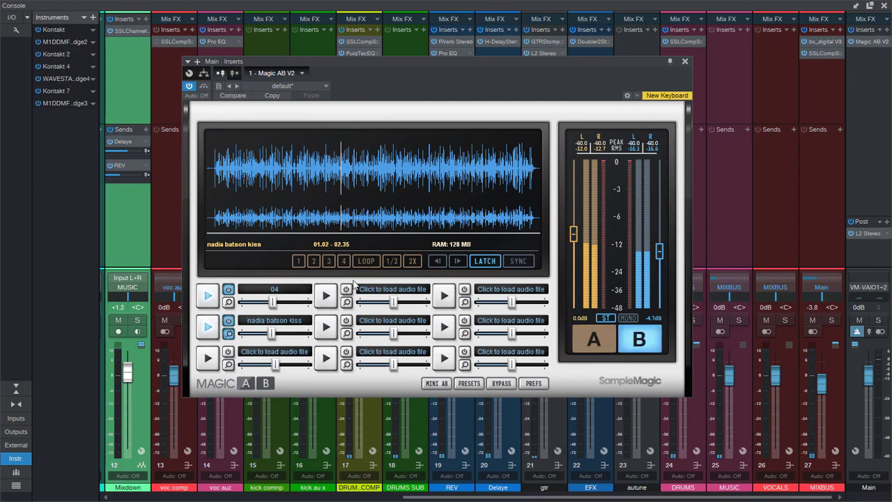
key("space")
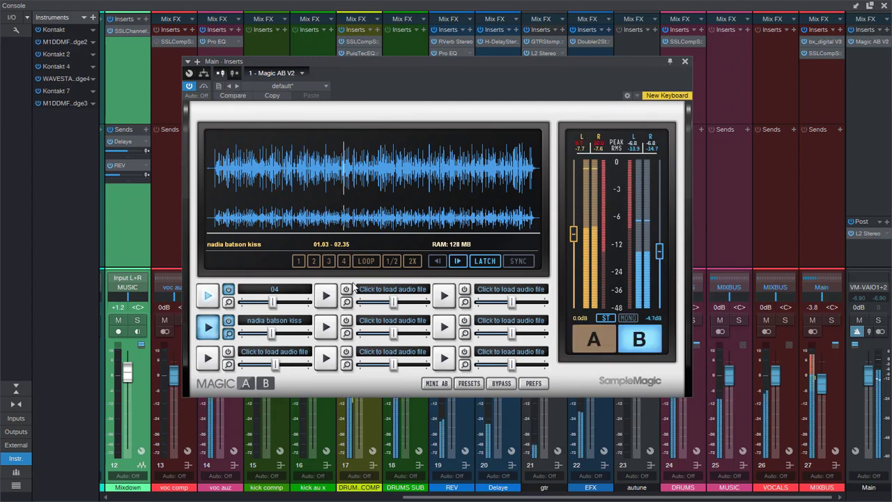
left_click(604, 341)
key("space")
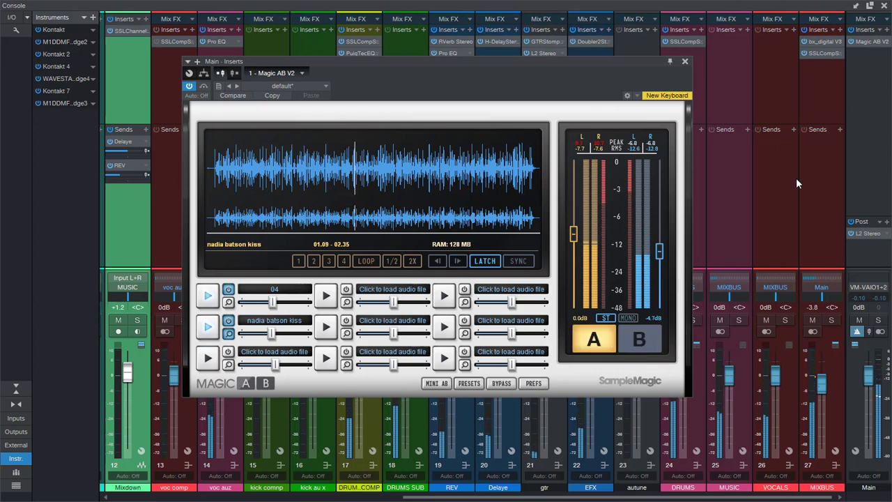
left_click(884, 6)
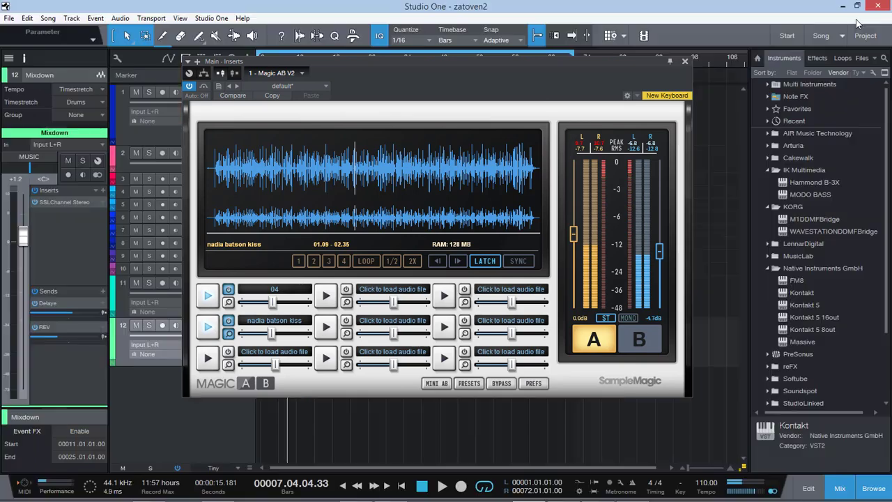
Close the Magic AB window and make the kciik track's lane taller.
left_click(686, 62)
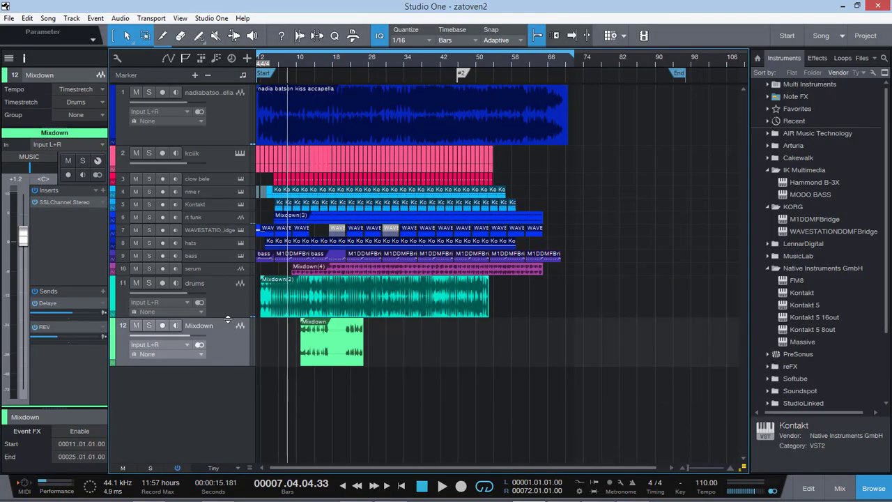
left_click_drag(227, 317, 228, 317)
left_click(218, 124)
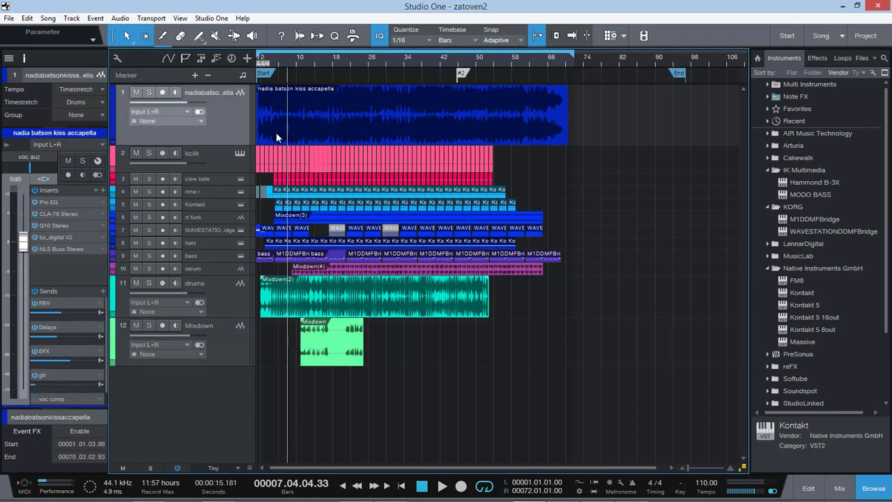
left_click_drag(227, 184, 227, 199)
left_click(240, 165)
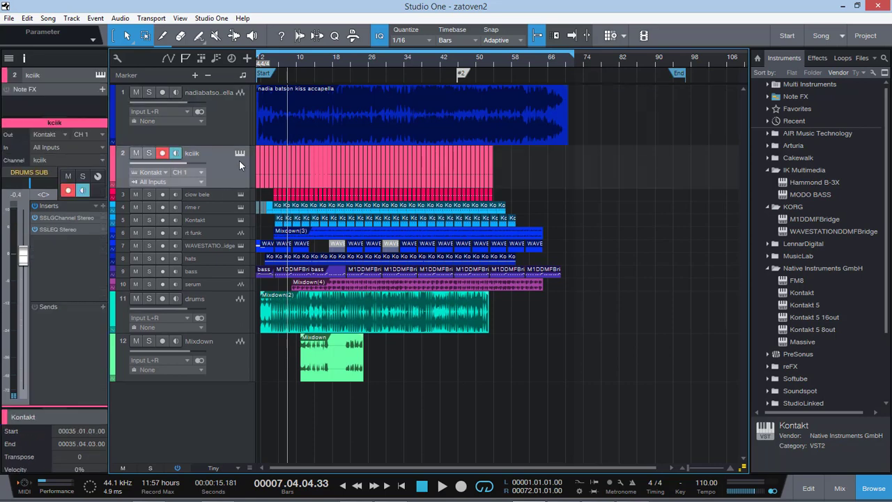
left_click(232, 123)
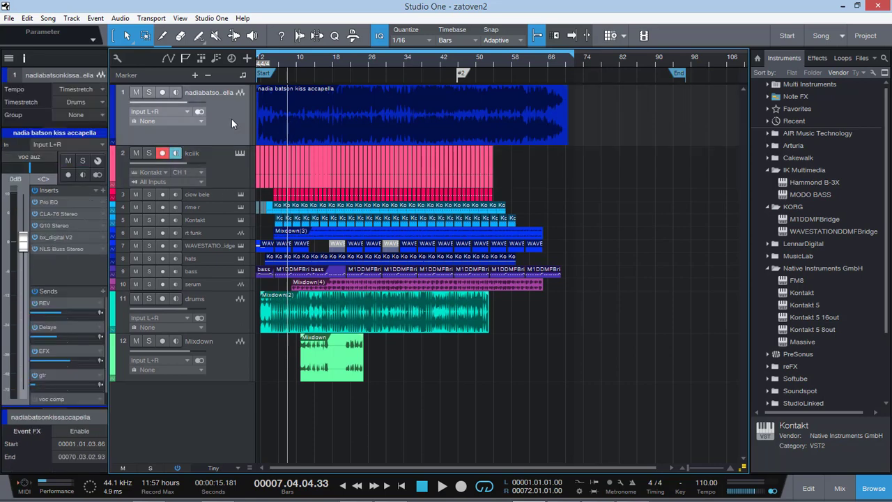
Make the ciow bele track's lane taller and bring up the mixer console.
left_click_drag(224, 202, 224, 221)
left_click(232, 193)
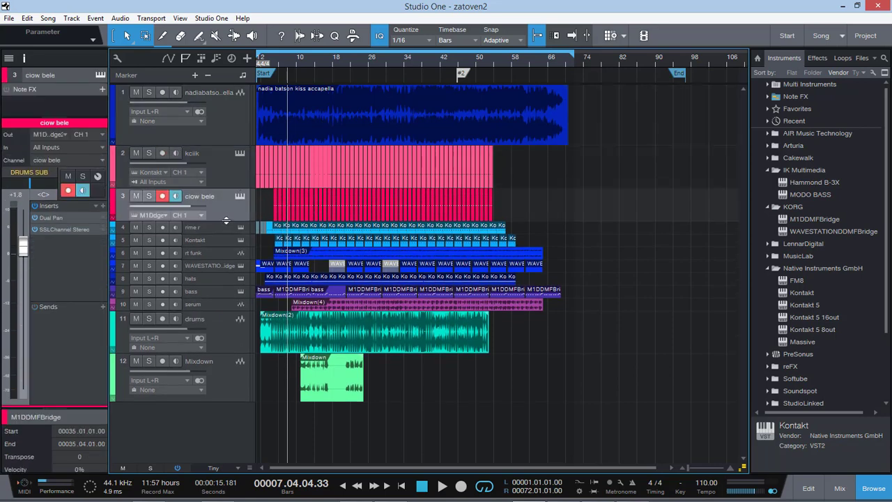
left_click(228, 179)
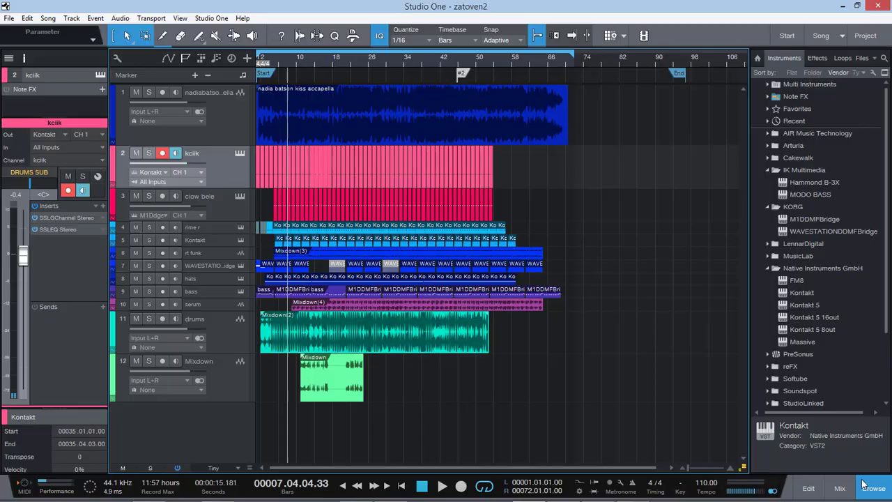
left_click(840, 488)
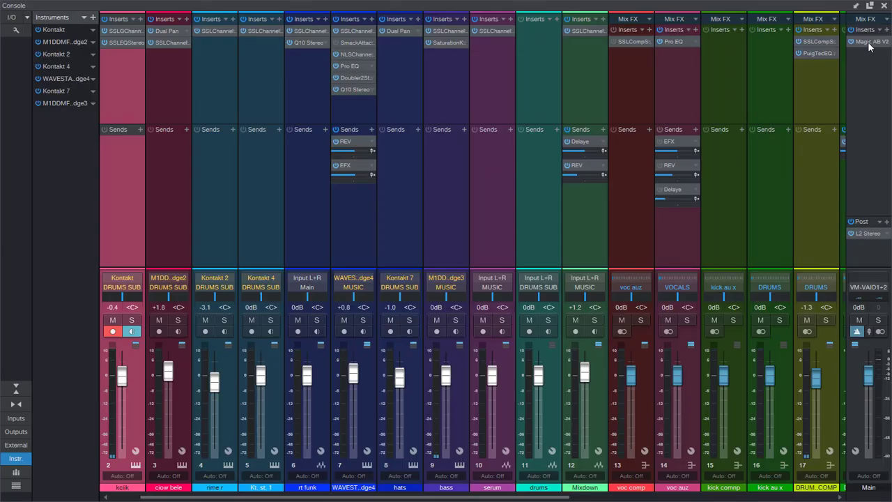
Play the nadia batson kiss reference as B in Magic AB from its start, then return to A and close it.
double_click(868, 42)
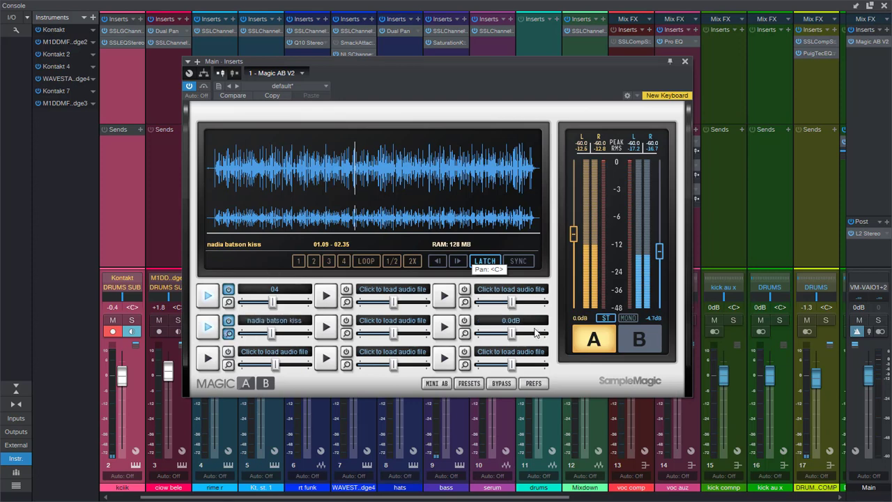
left_click(639, 340)
left_click(215, 181)
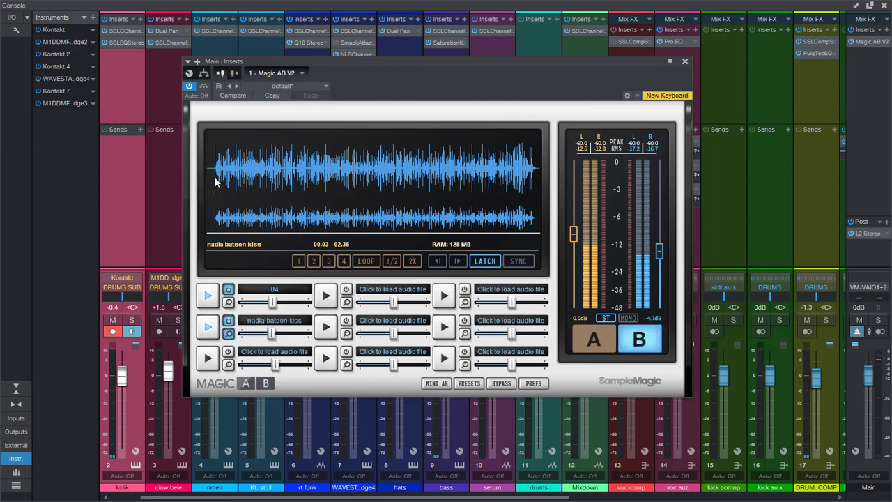
key("space")
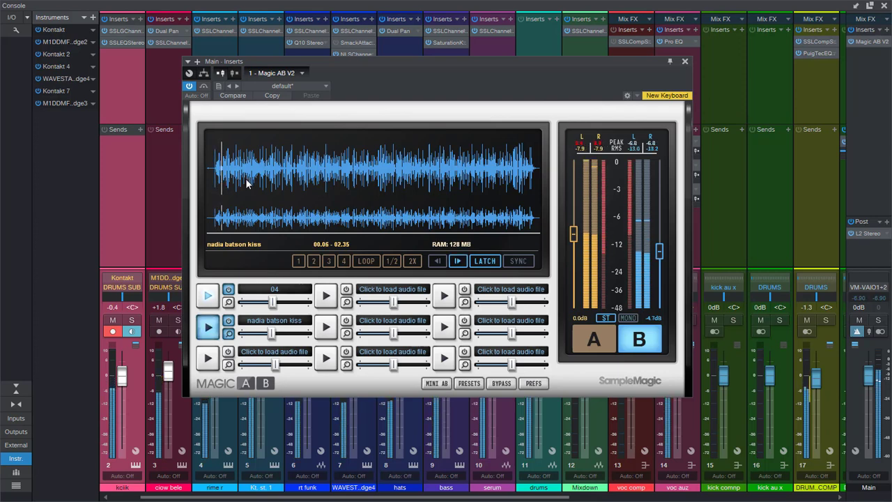
key("space")
left_click(601, 346)
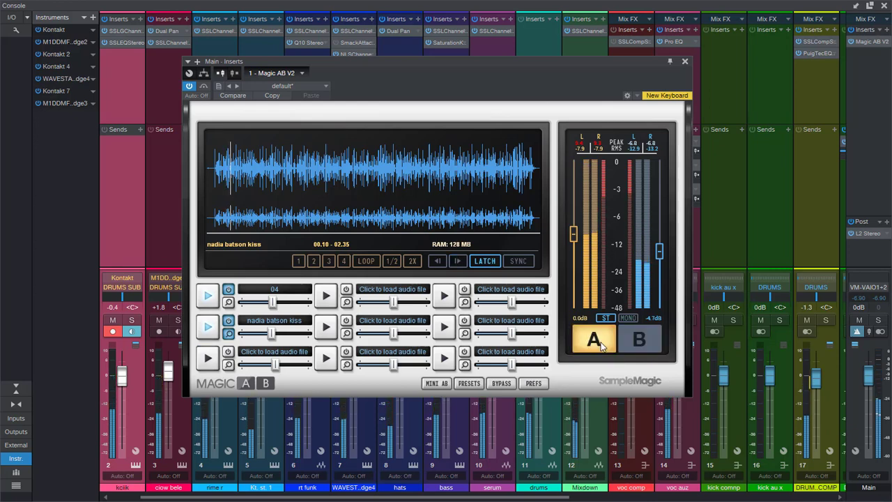
left_click(685, 62)
Close the mixer and play the song from the start, then stop.
left_click(885, 6)
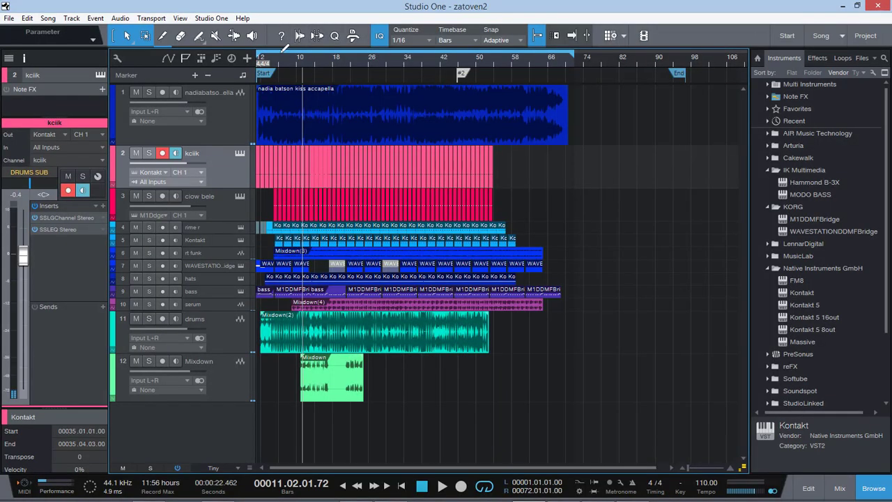
left_click(257, 61)
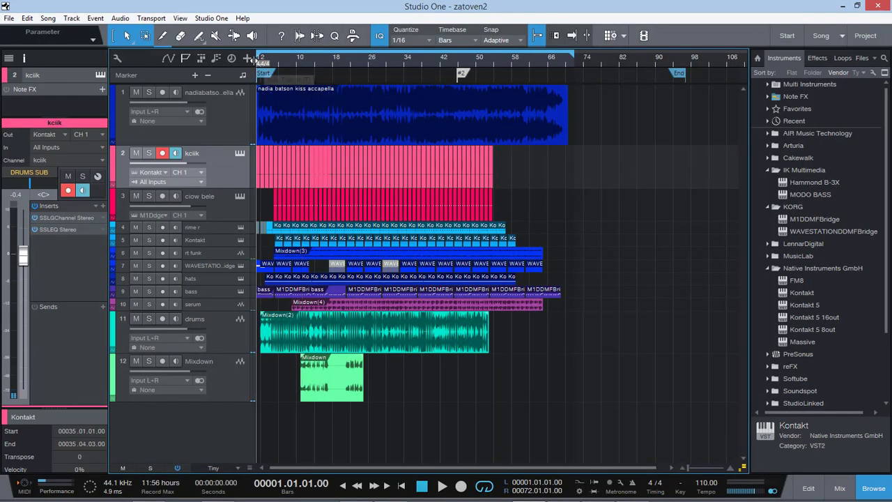
key("space")
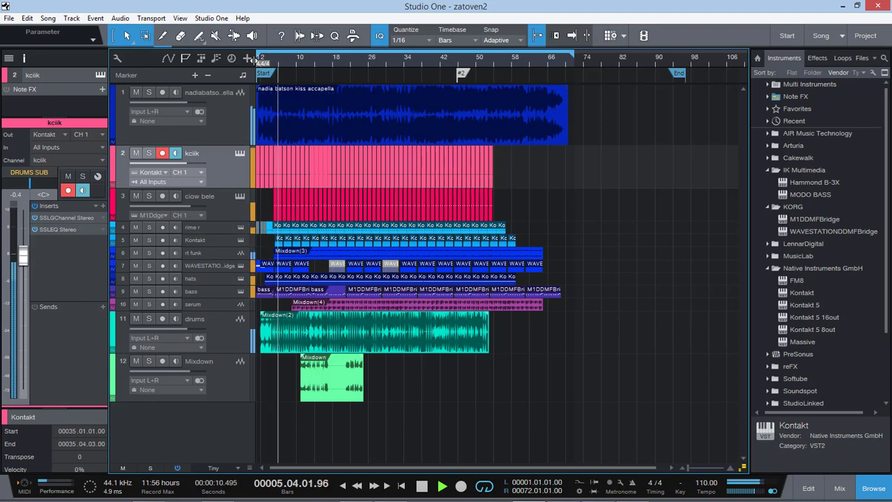
key("space")
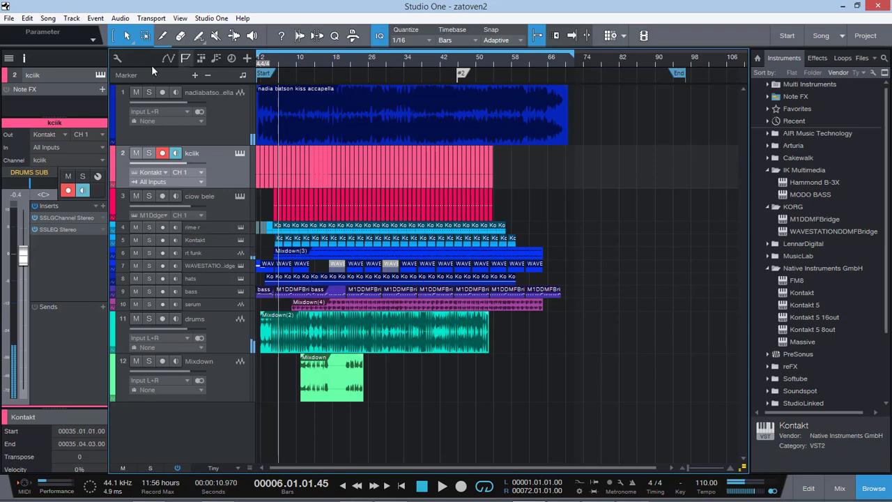
Mute the nadia batson kiss accapella track and solo the kciik drum track during playback.
left_click(136, 92)
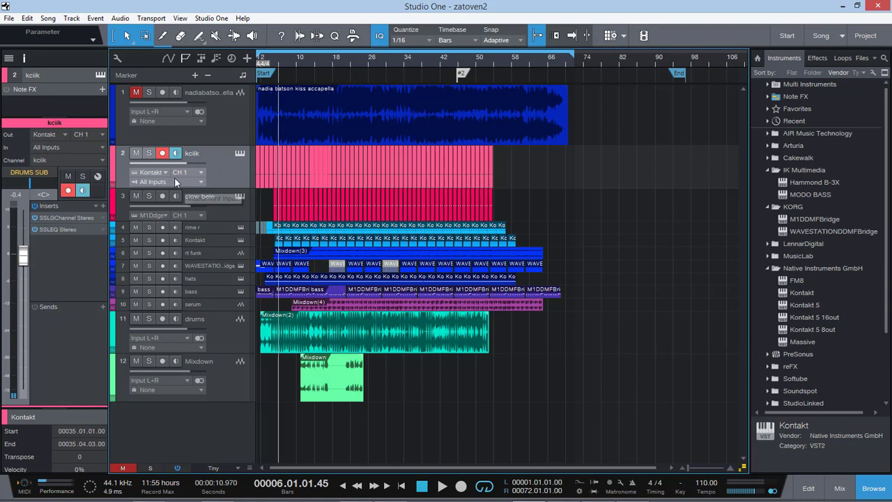
key("space")
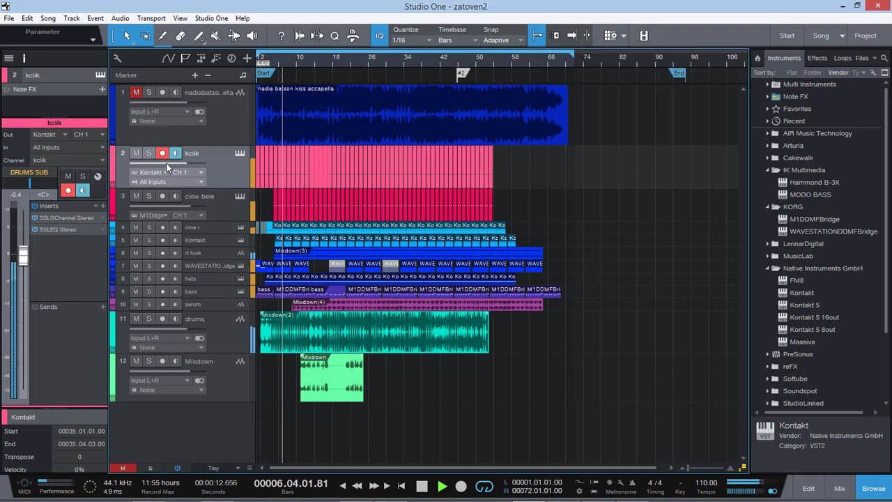
left_click(148, 153)
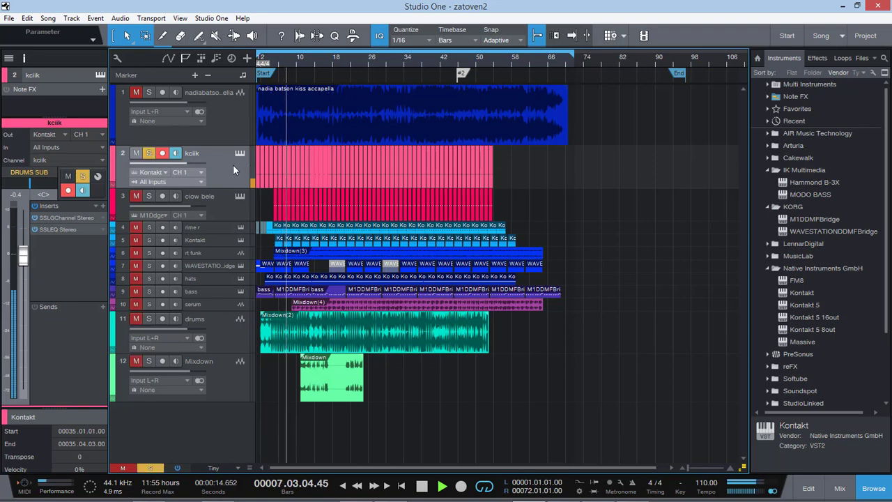
key("space")
Open the kciik SSL EQ and G-Channel plugins in separate windows, placing G-Channel on the right.
left_click(77, 217)
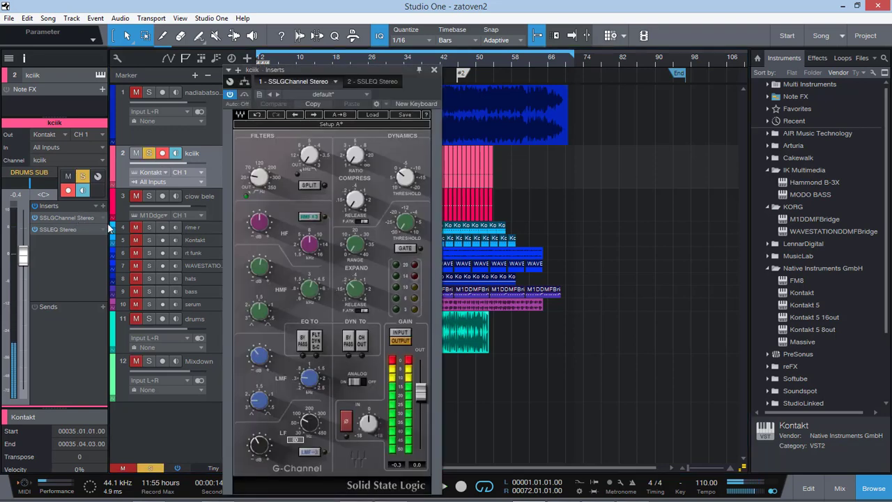
left_click_drag(318, 66, 476, 40)
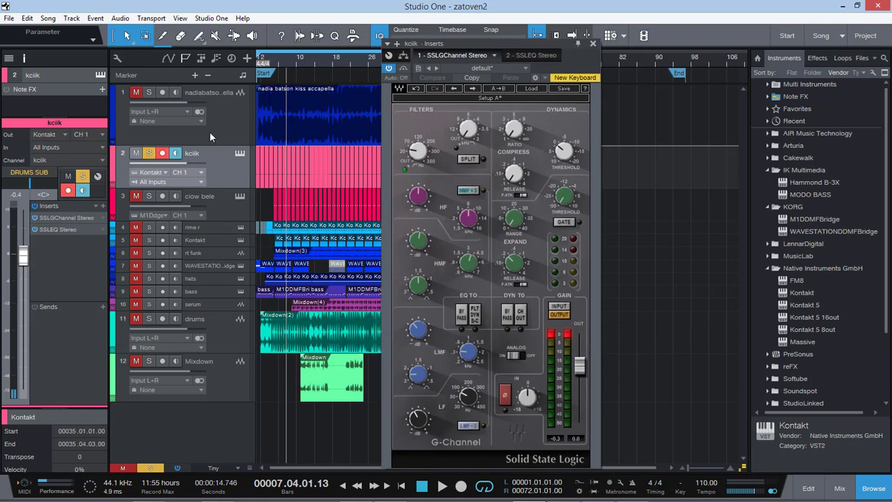
left_click(48, 229)
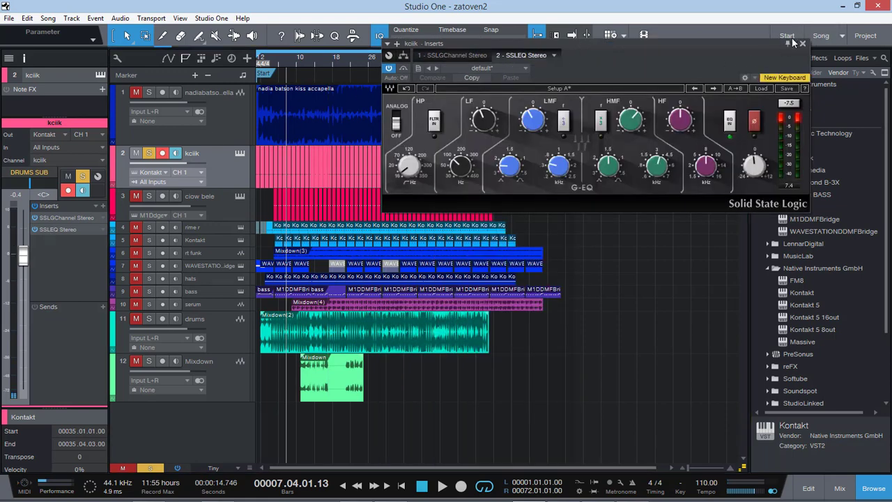
left_click_drag(747, 46, 681, 122)
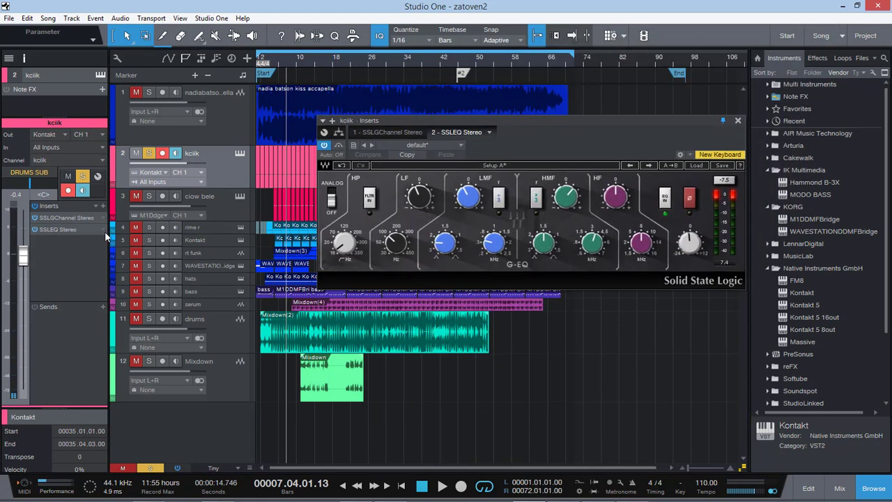
left_click(66, 217)
left_click_drag(485, 44, 795, 87)
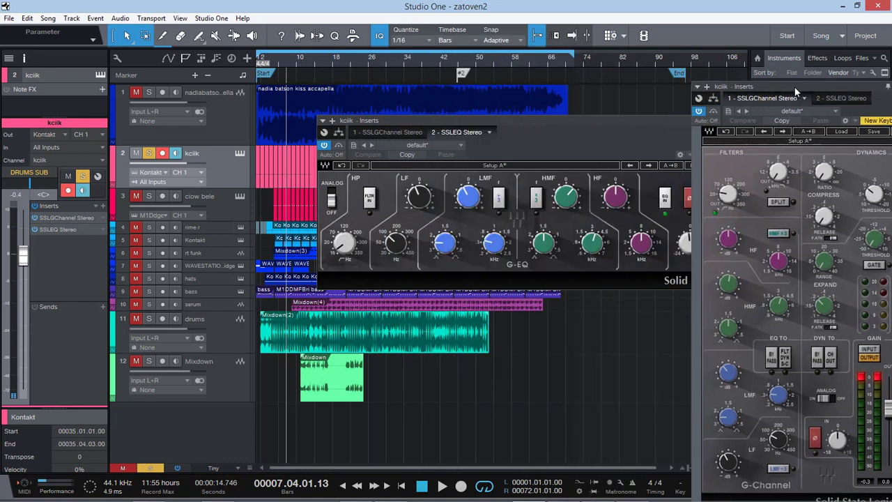
Play the kciik drums while repositioning the SSL EQ window, then audition a note in Kontakt.
key("space")
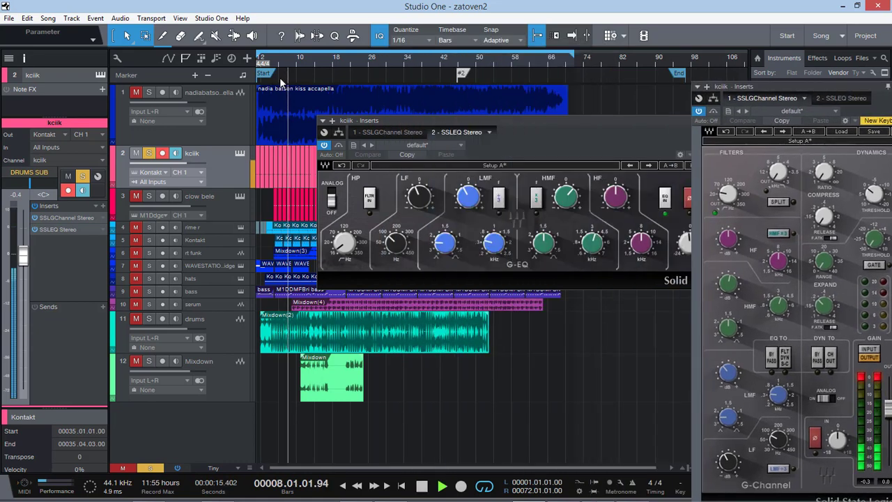
left_click_drag(495, 123, 413, 98)
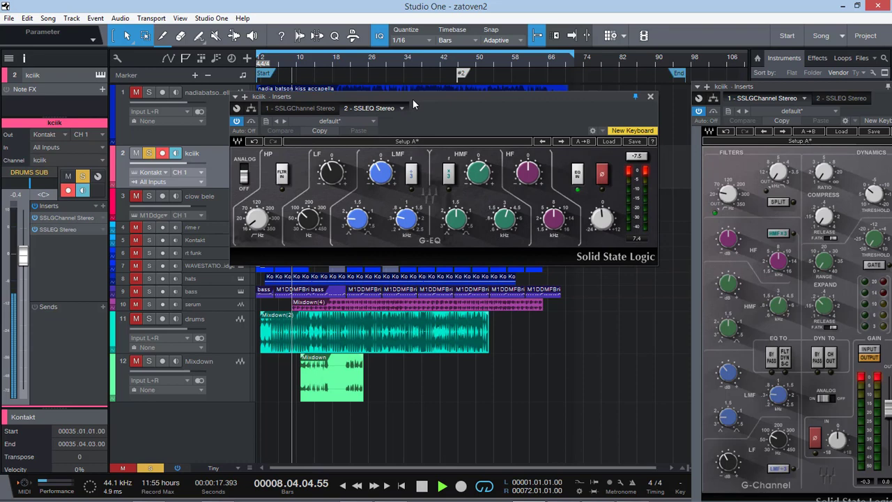
key("space")
left_click_drag(346, 100, 468, 100)
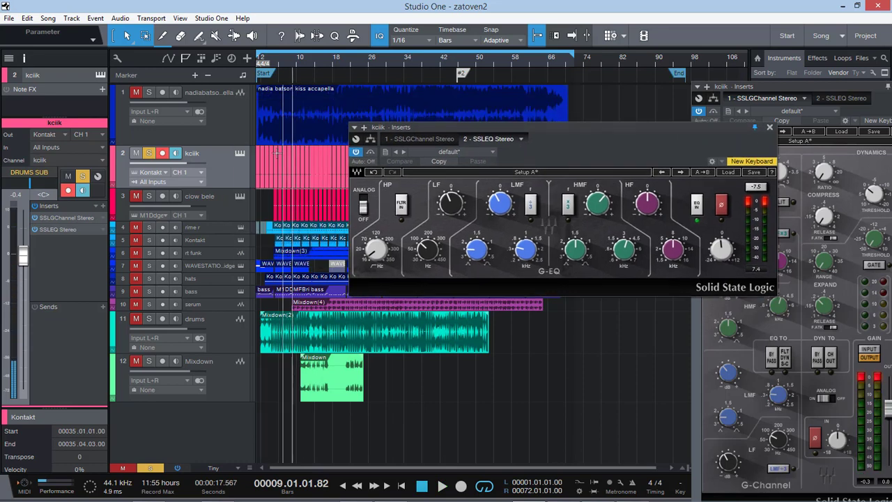
left_click(101, 75)
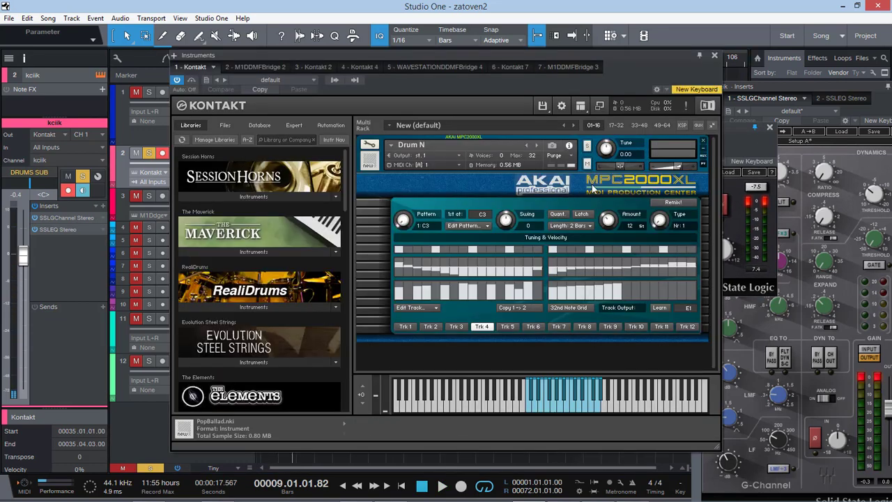
left_click(553, 391)
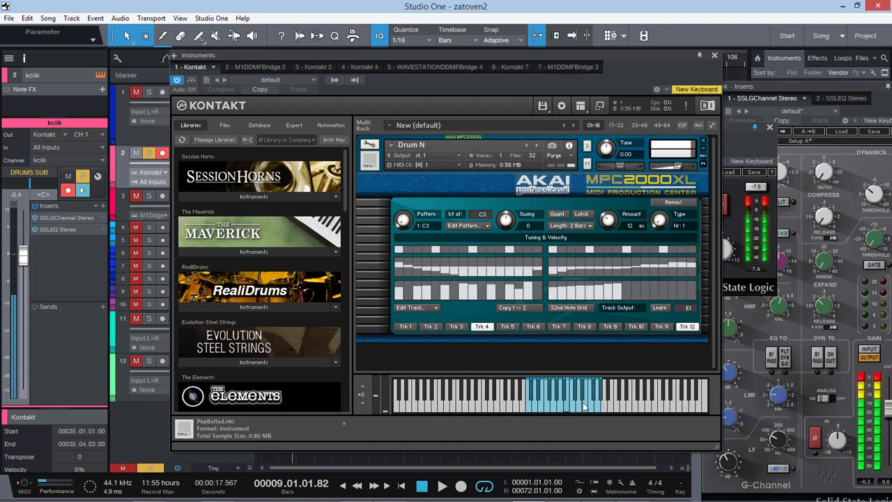
Close Kontakt, move the playhead to bar 3, and shift both SSL windows to uncover the Instruments browser.
left_click(714, 55)
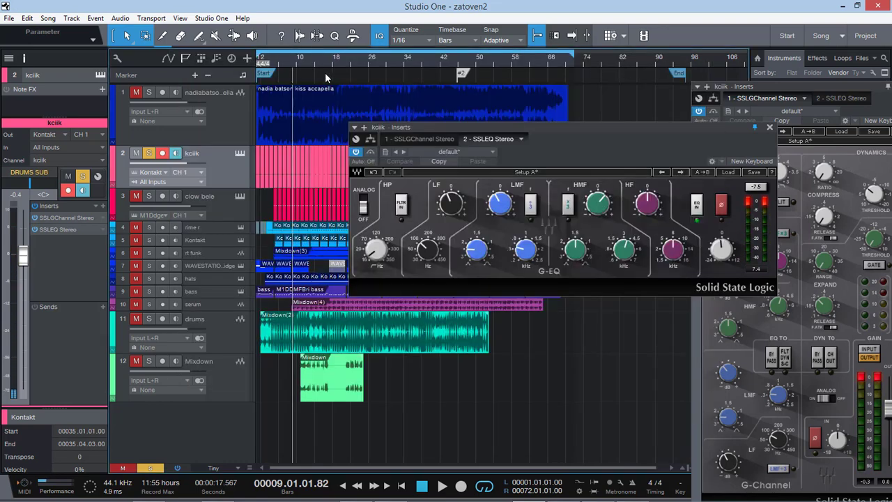
left_click(267, 60)
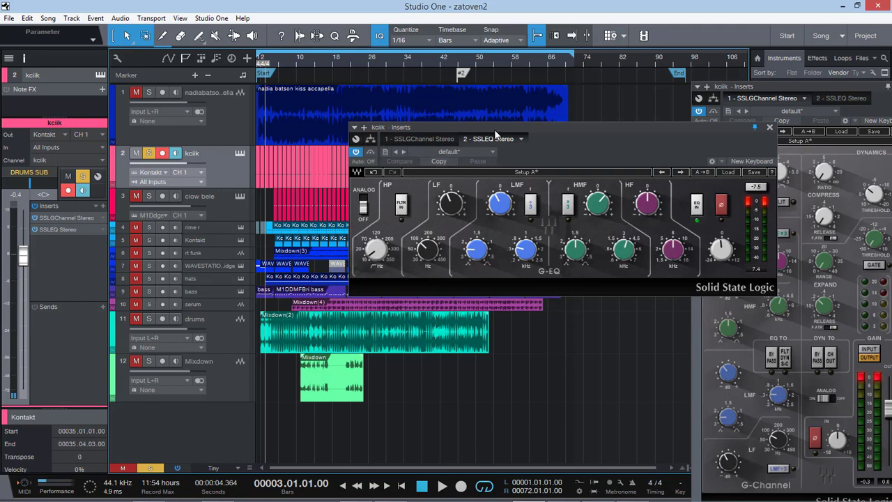
left_click_drag(530, 129, 446, 106)
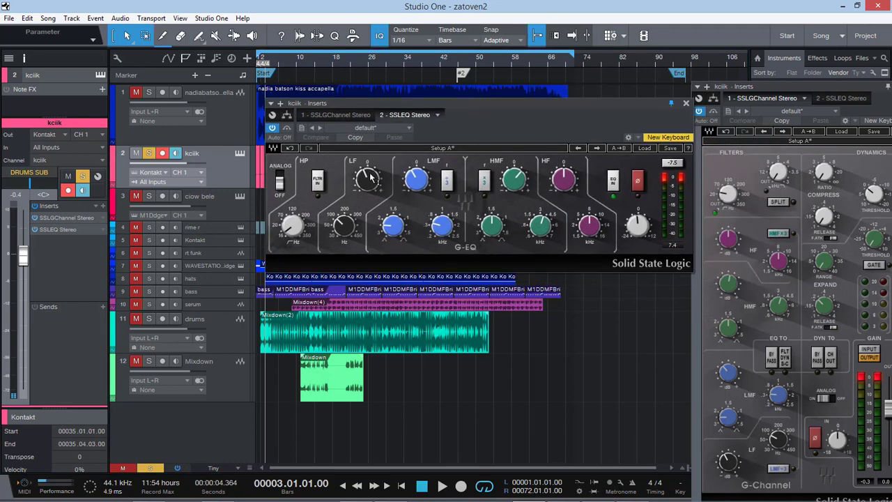
left_click_drag(509, 103, 493, 103)
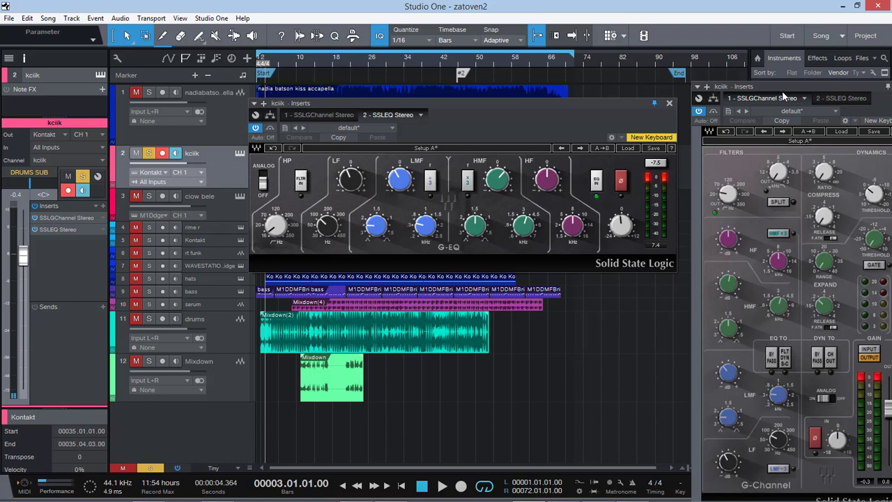
left_click_drag(782, 91, 515, 40)
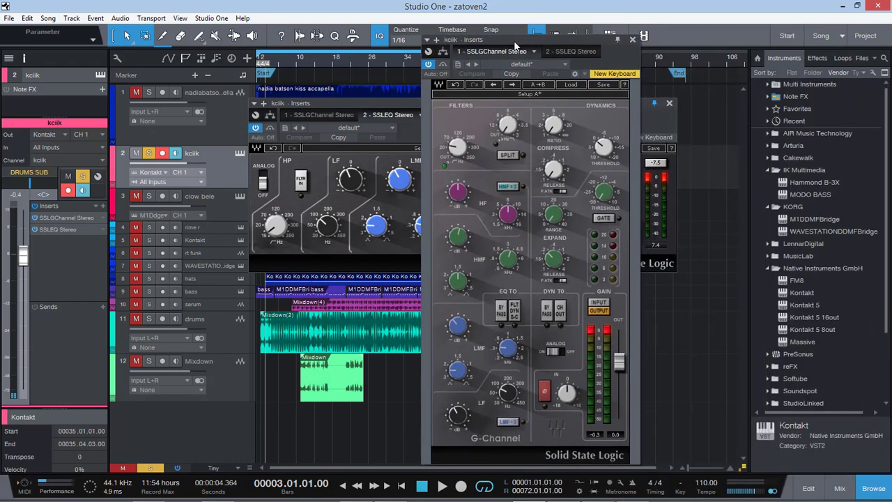
Play the soloed kciik drums from bar 11, placing G-Channel on the right and G-EQ top-left.
mouse_move(507, 395)
mouse_move(461, 416)
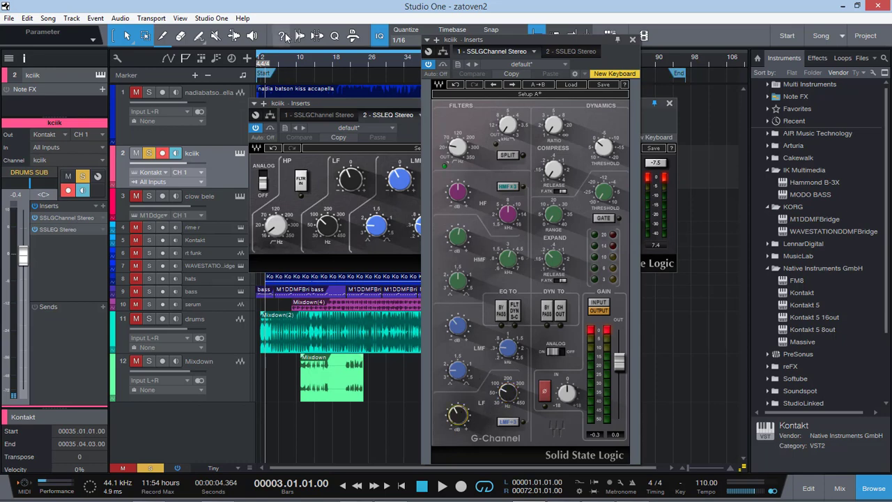
left_click(303, 70)
key("space")
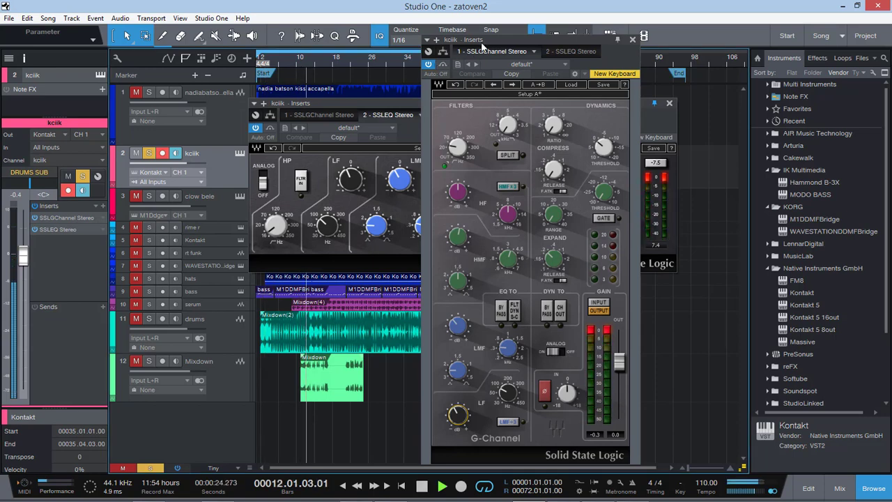
left_click_drag(488, 40, 648, 57)
left_click_drag(492, 102, 345, 79)
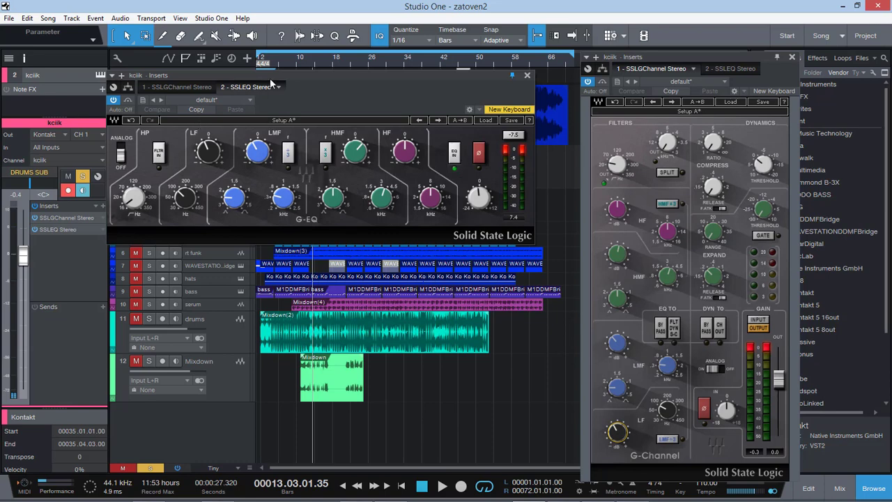
left_click_drag(271, 83, 327, 143)
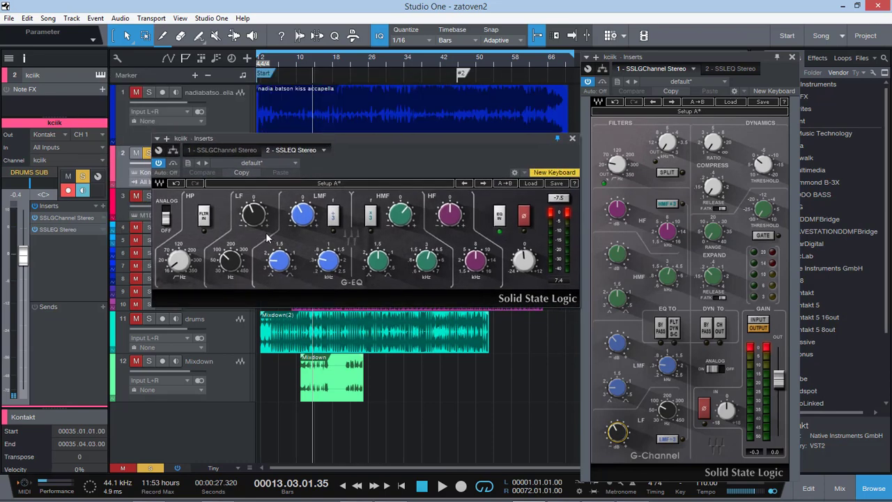
left_click(587, 82)
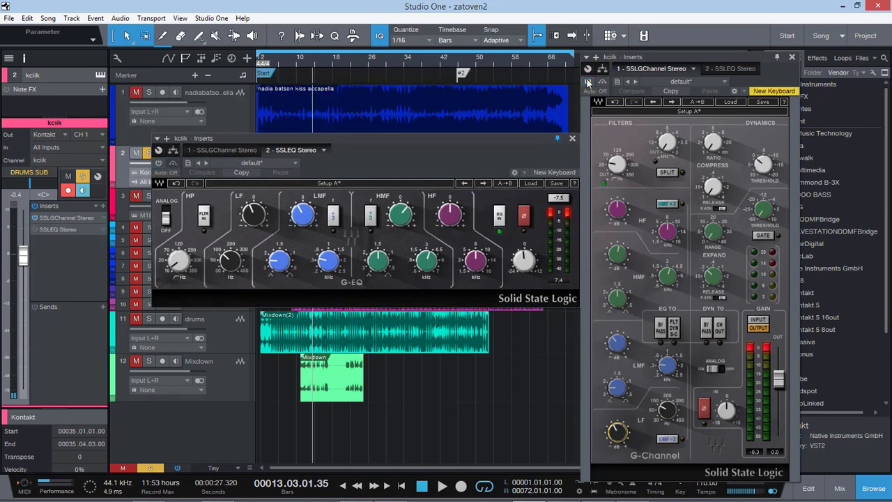
key("space")
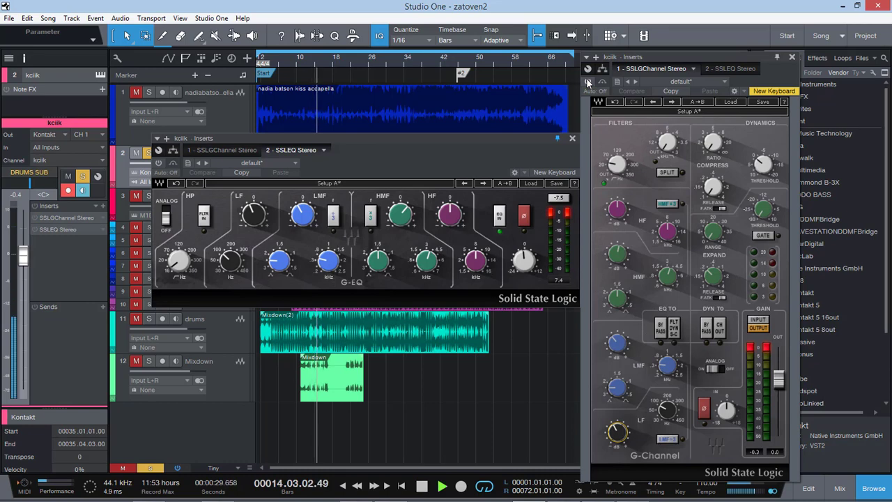
left_click_drag(403, 165, 340, 266)
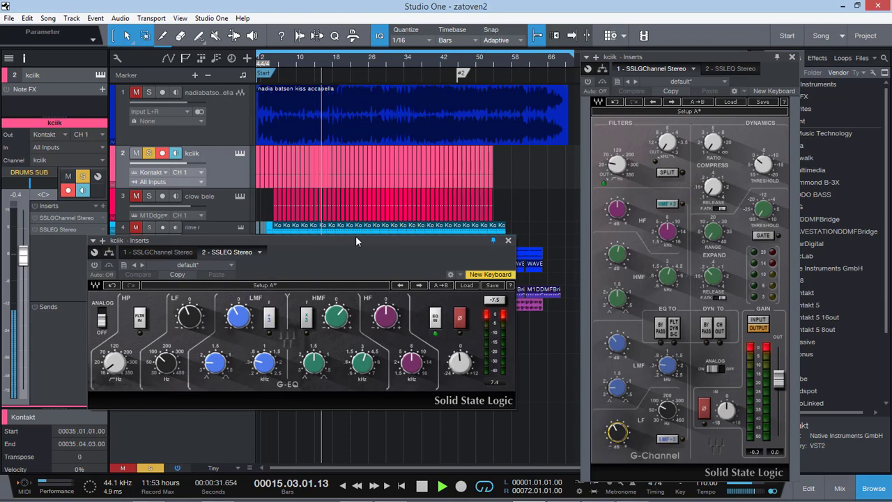
left_click(342, 60)
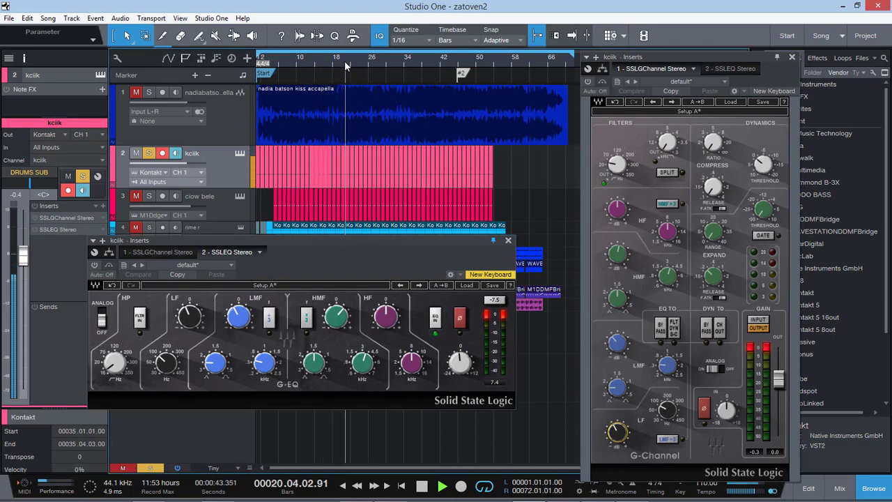
key("space")
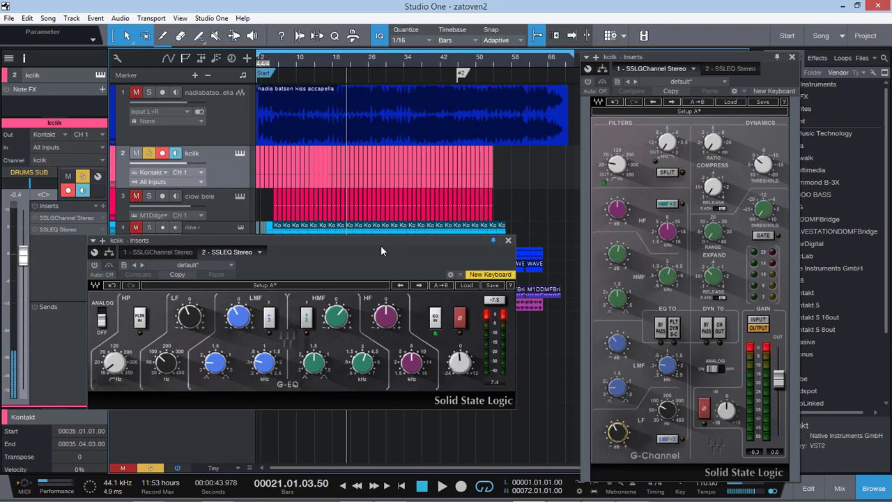
left_click_drag(380, 245, 381, 190)
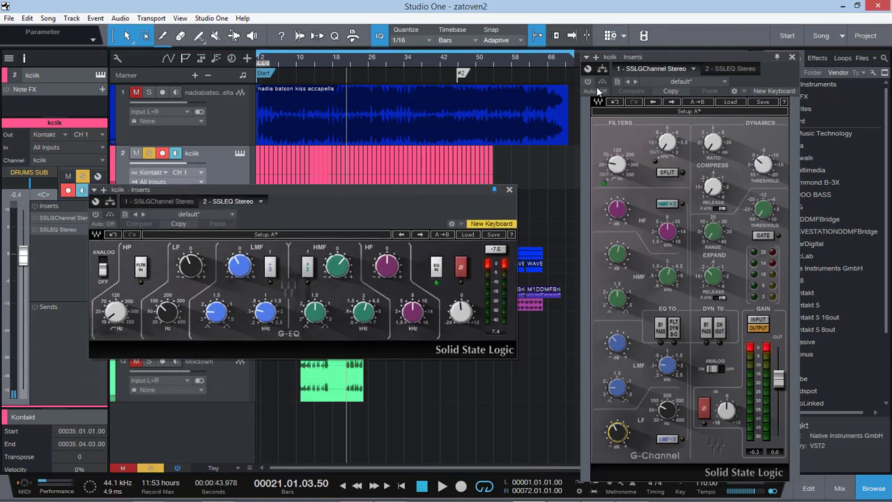
left_click(625, 142)
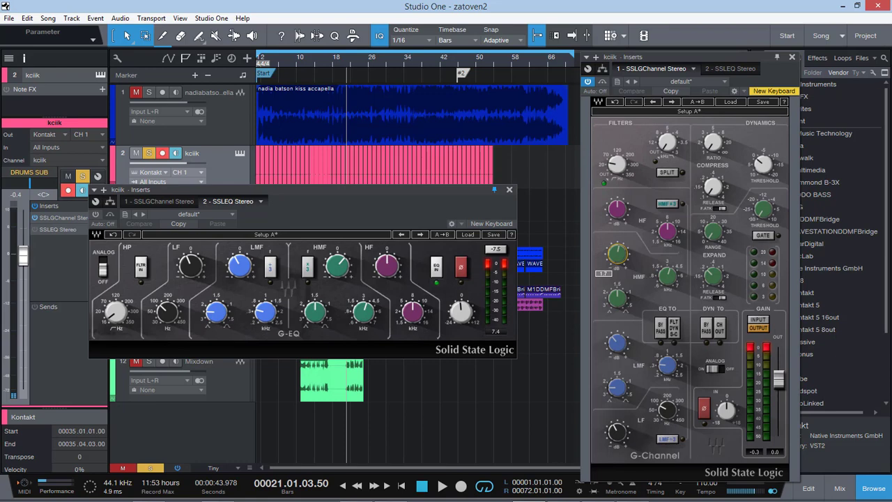
key("space")
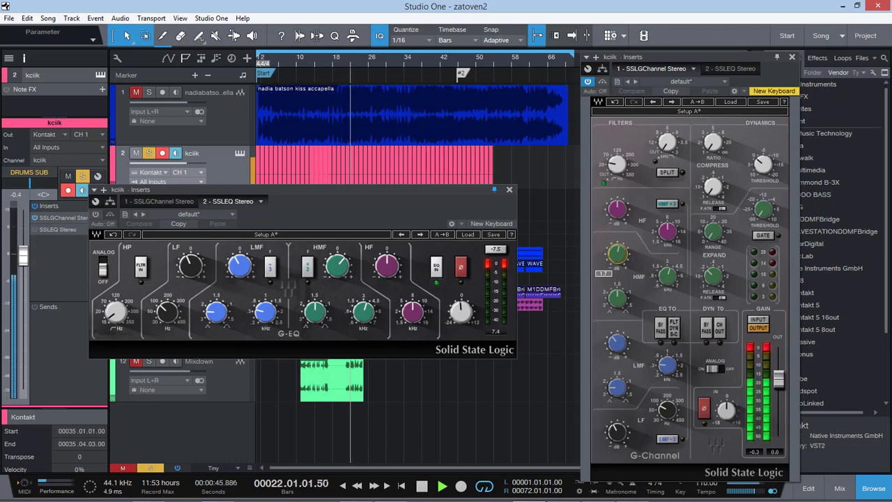
key("space")
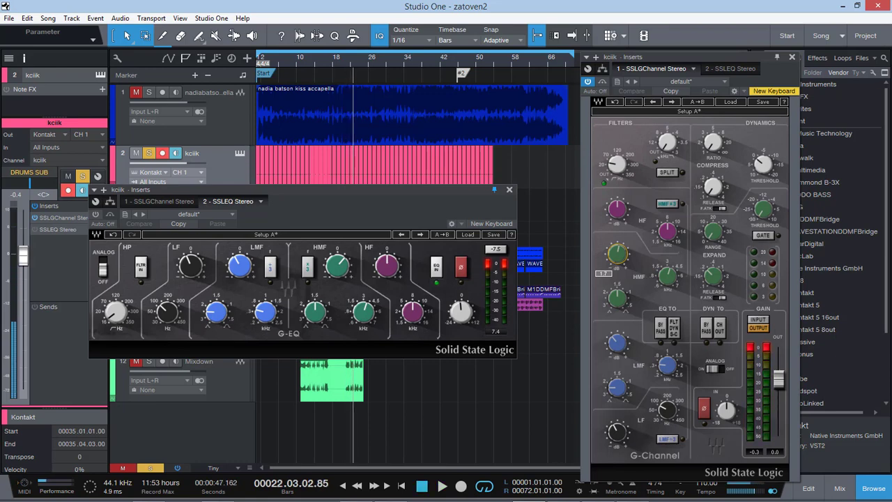
key("space")
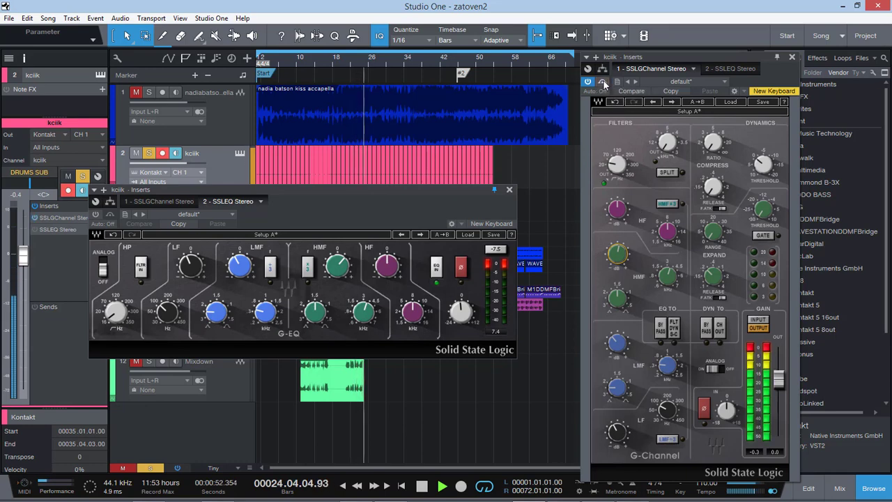
Stop playback and lower the kciik SSL EQ low-frequency gain to -2.45, checking the high-pass value.
key("space")
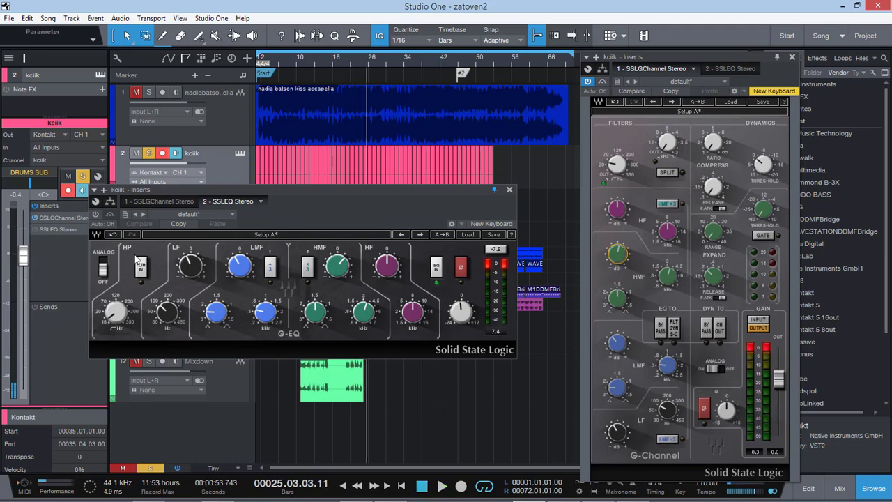
left_click(101, 222)
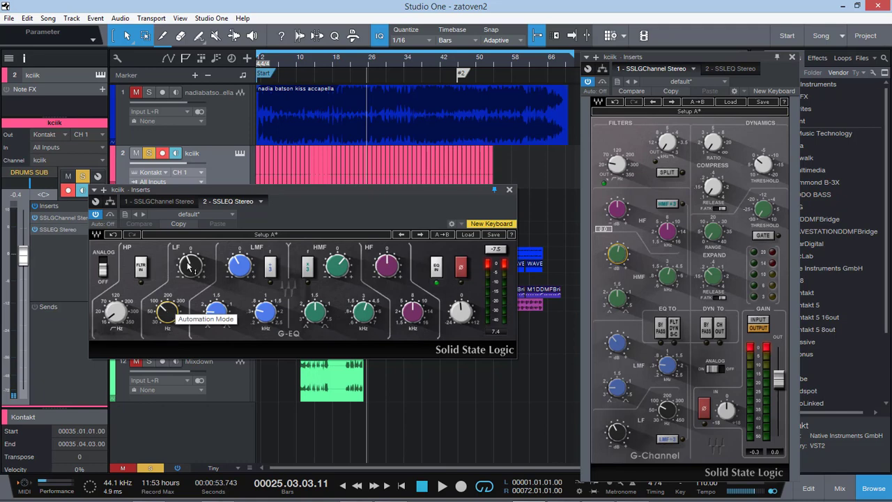
left_click_drag(188, 265, 189, 273)
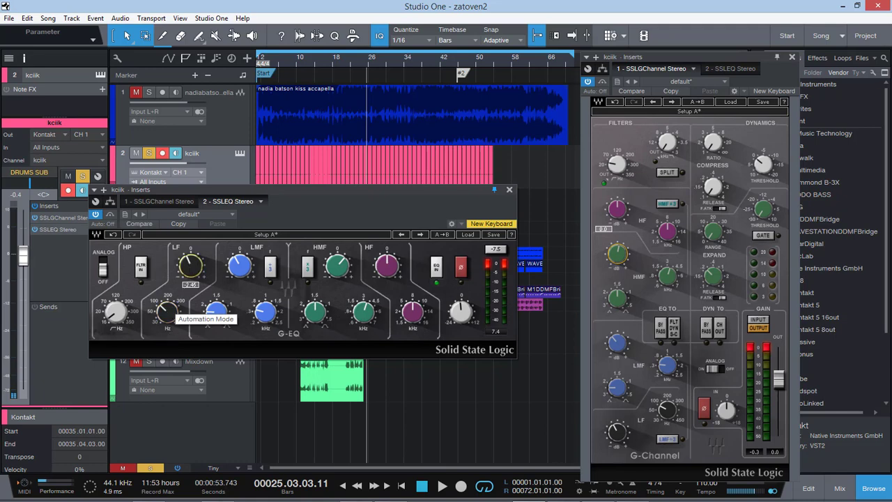
left_click(118, 314)
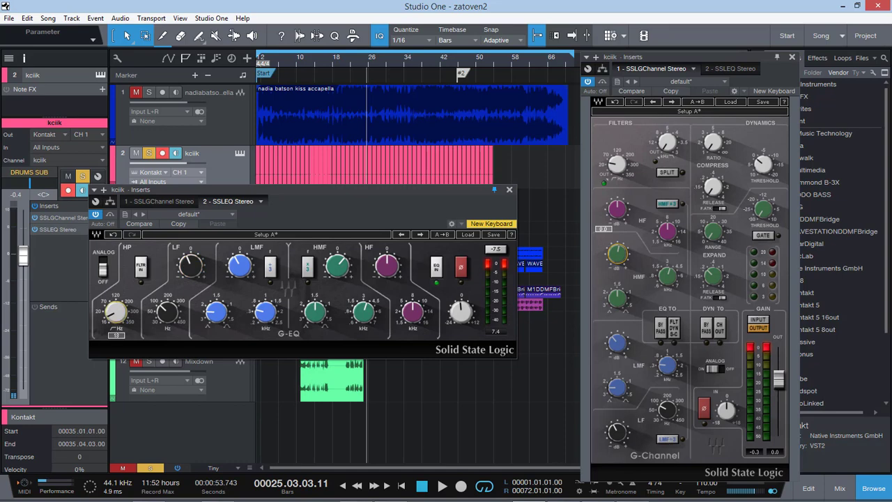
Audition the EQ change by playing from bar 17, then stop playback.
left_click(331, 63)
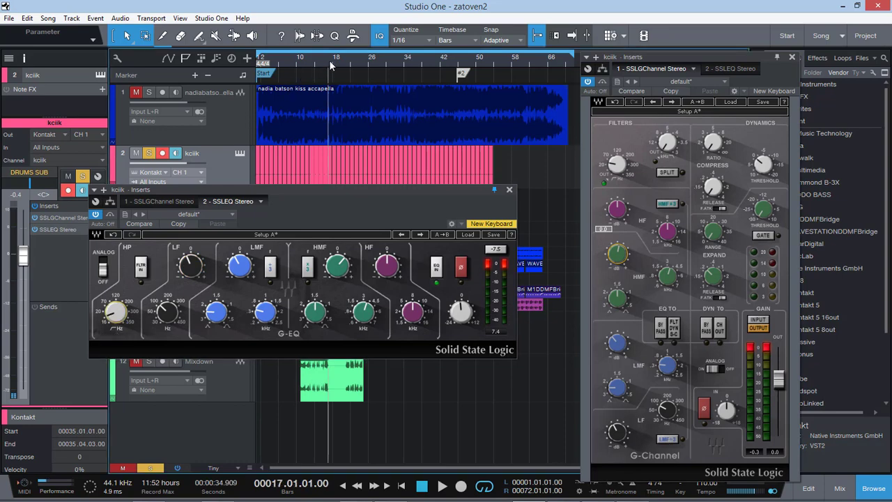
key("space")
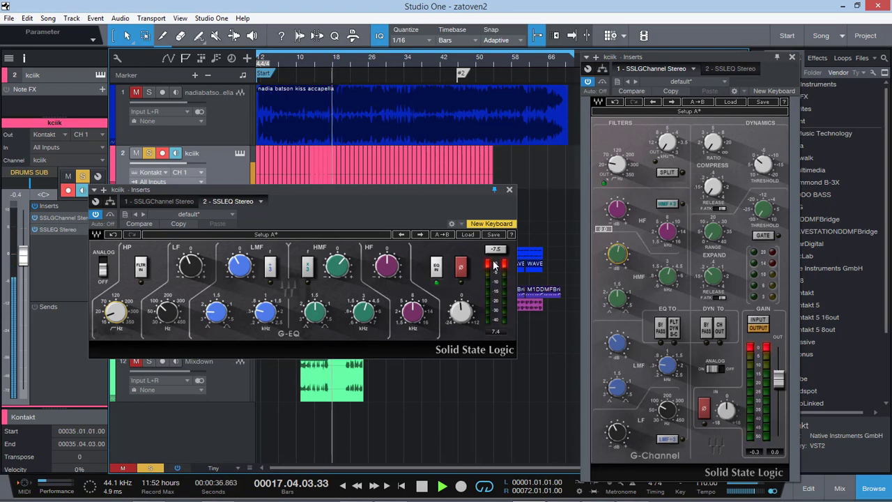
left_click(725, 311)
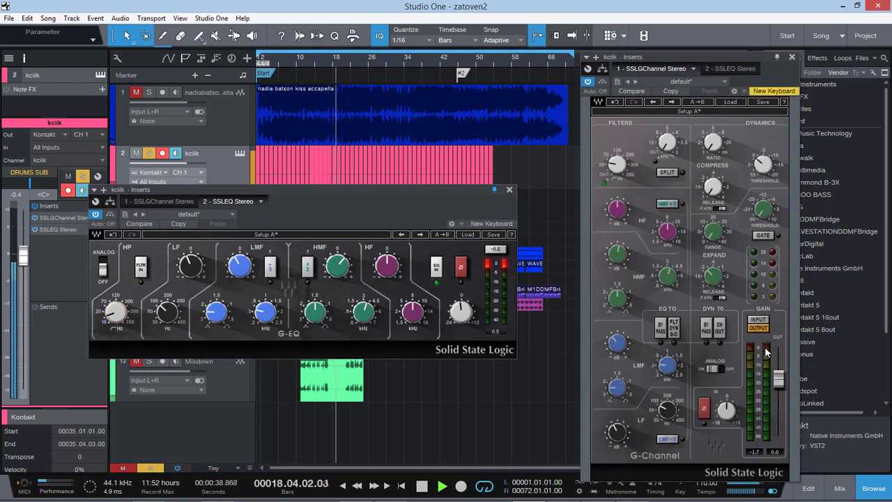
key("space")
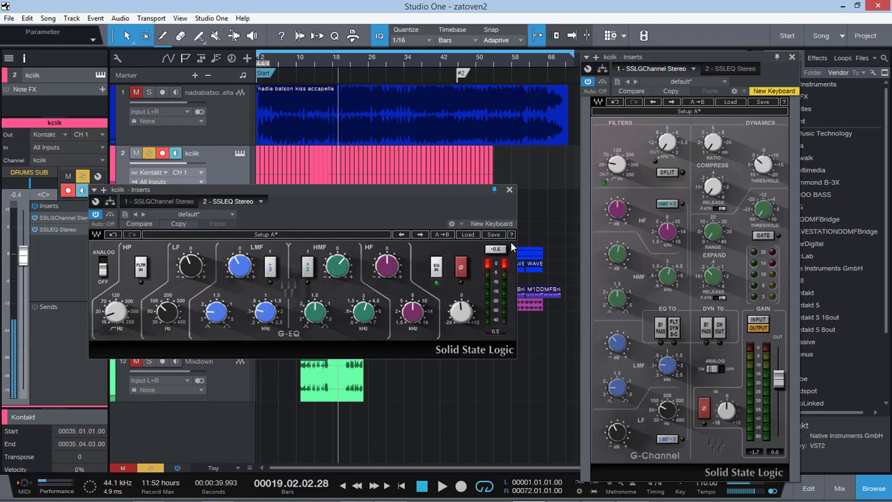
left_click(490, 269)
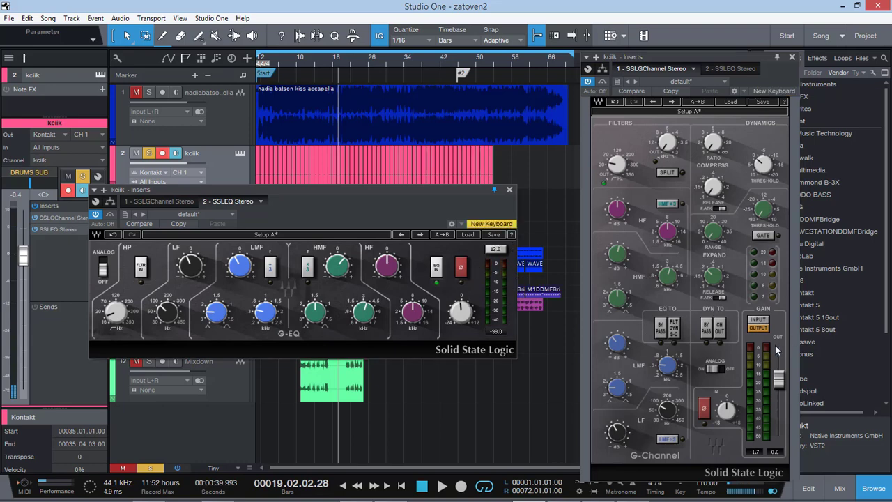
Close the G-Channel and SSL EQ plugin windows and stop playback.
left_click(793, 57)
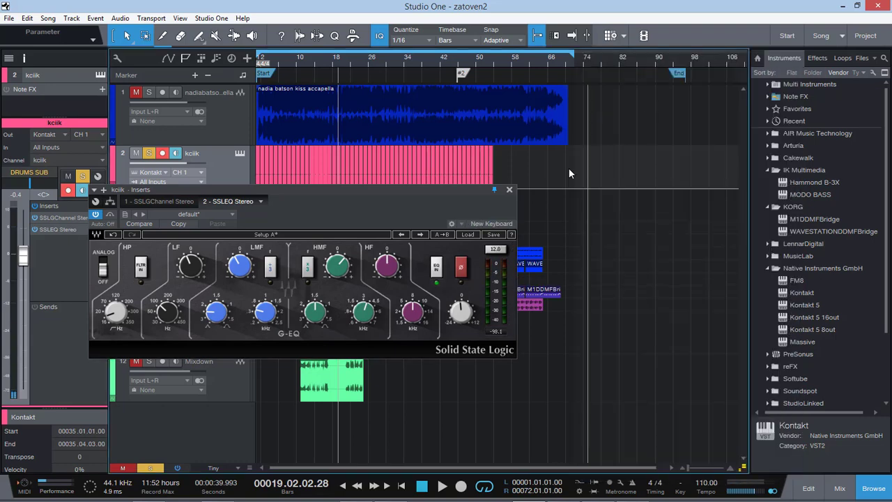
left_click(510, 190)
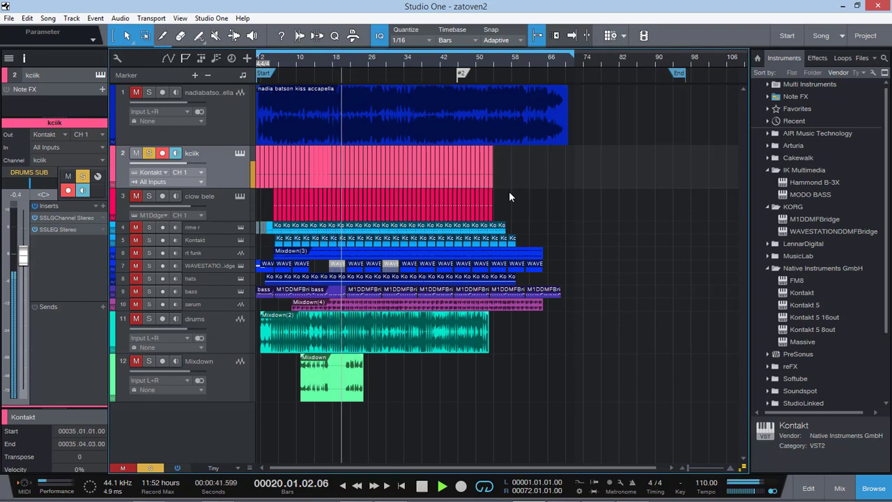
key("space")
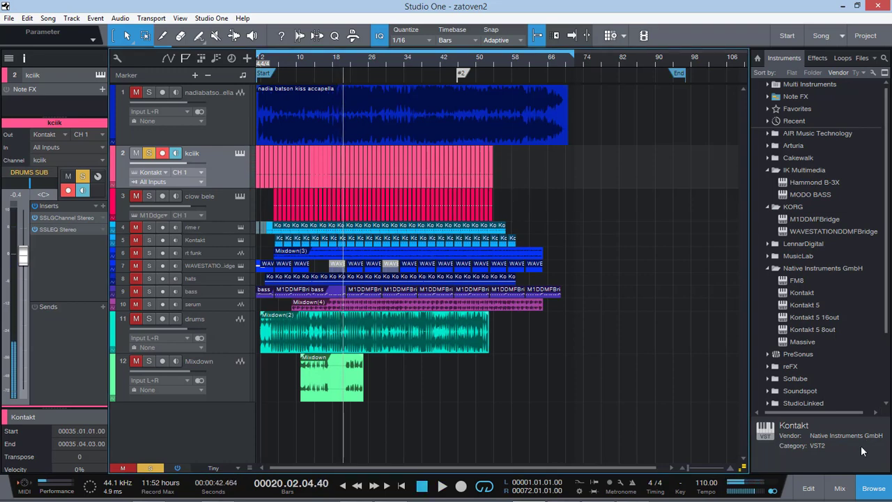
In the mixer, set the DRUMS COMP PuigTec EQ low-frequency boost to 3.5 and close it.
left_click(840, 488)
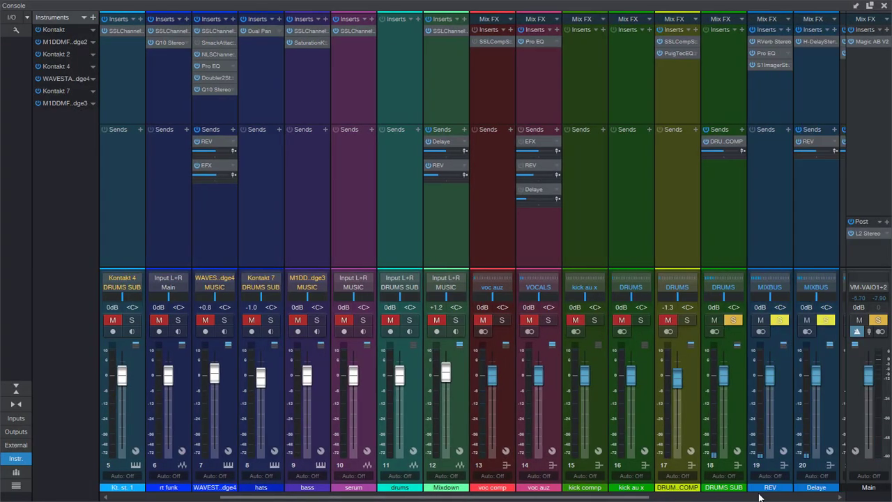
left_click(760, 497)
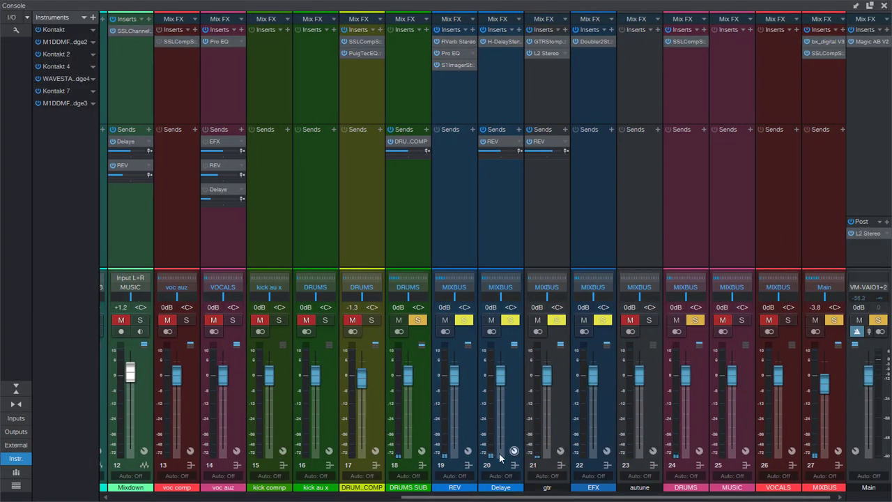
left_click(421, 415)
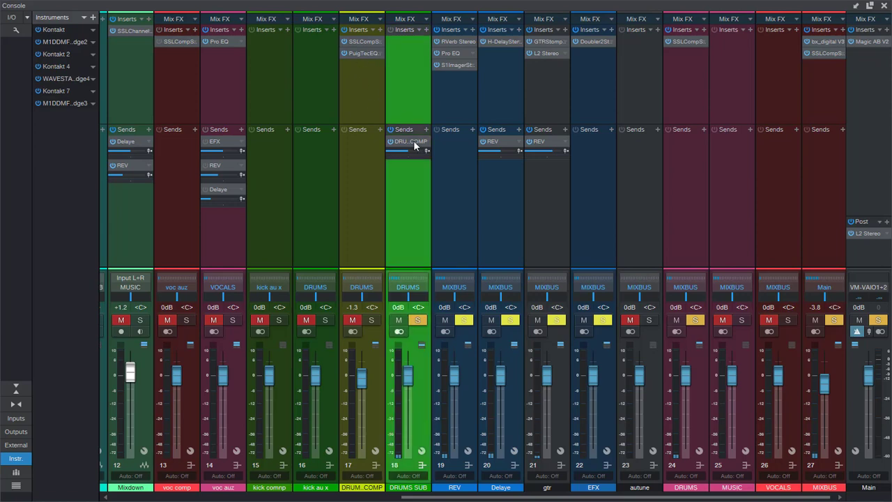
left_click(360, 53)
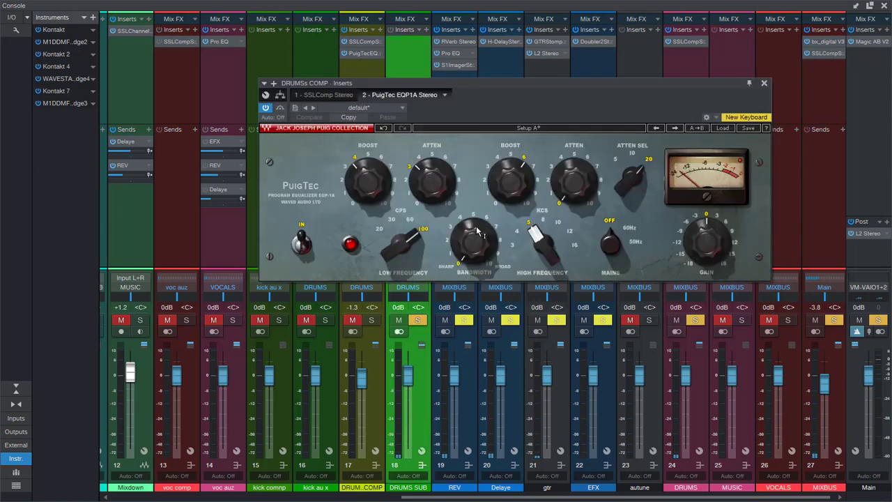
left_click(418, 181)
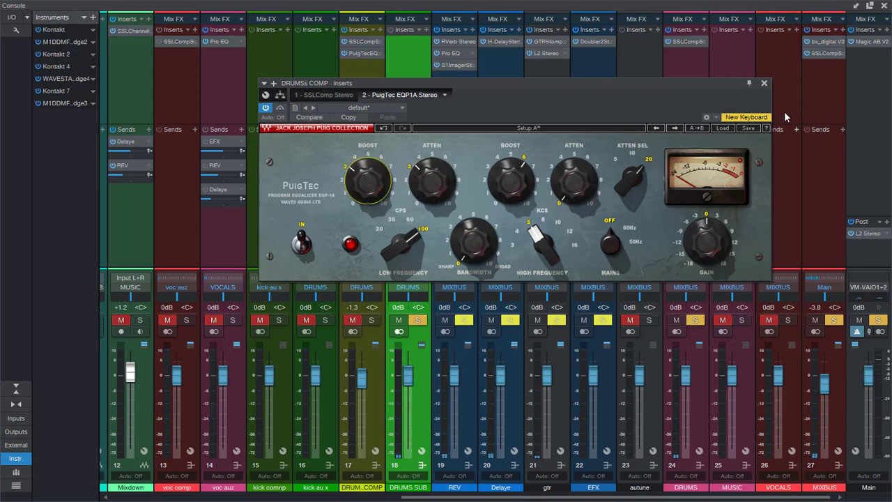
left_click(763, 85)
Back in the arrangement, play from bar 5 and solo and unmute the clow bele track.
left_click(884, 7)
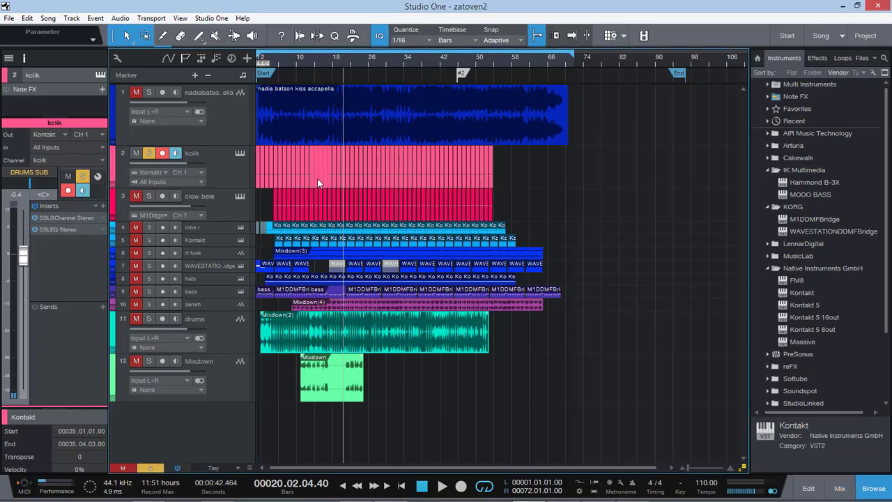
left_click(227, 178)
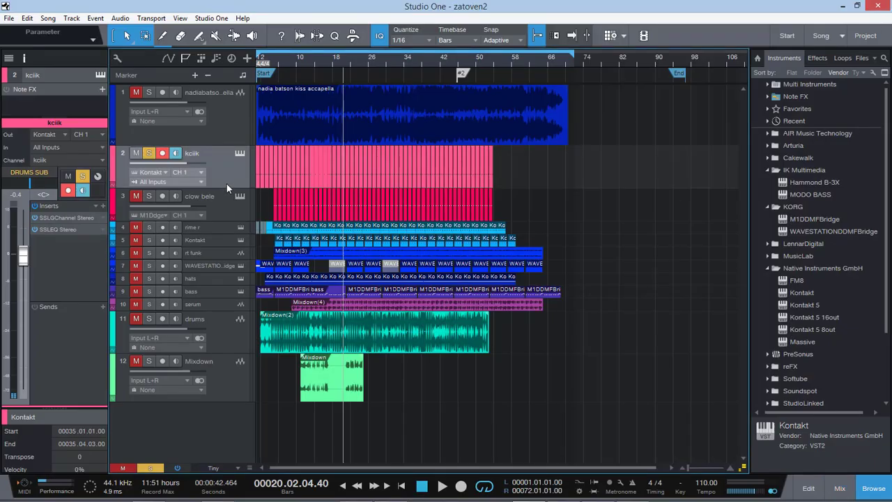
left_click(225, 207)
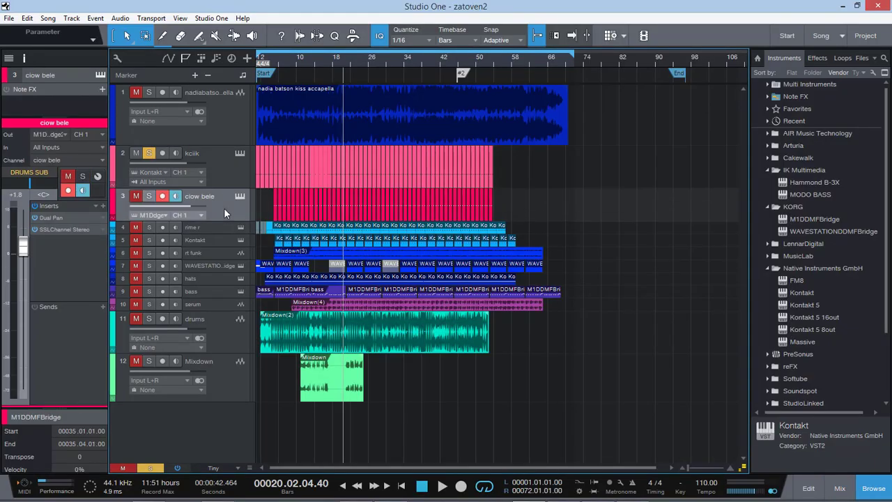
left_click(276, 65)
key("space")
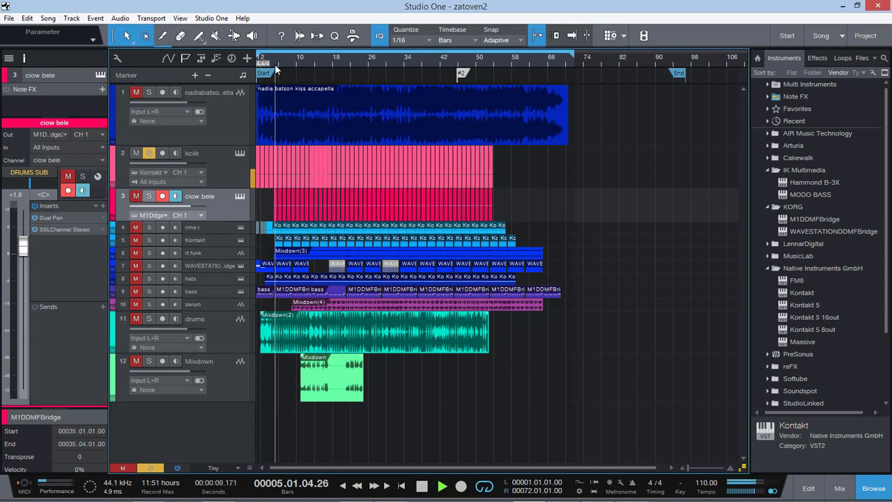
left_click(149, 196)
left_click(136, 195)
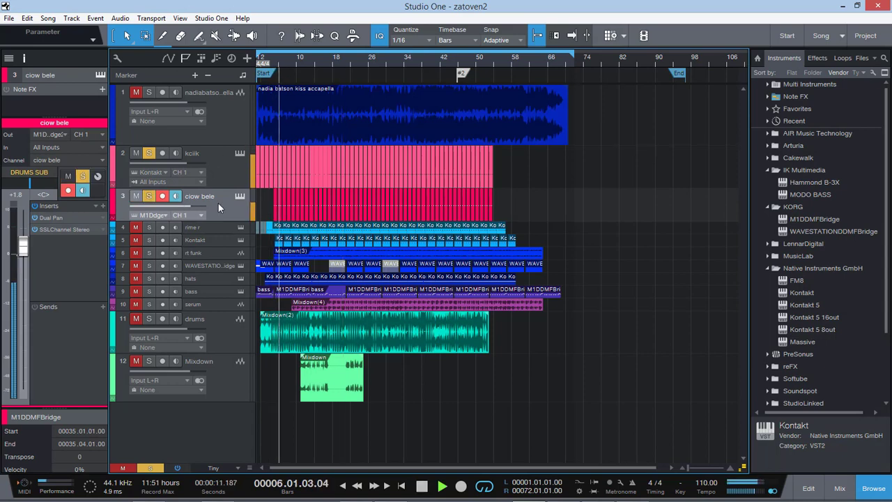
Open clow bele's SSL Channel and compare it bypassed versus active during playback.
left_click(65, 227)
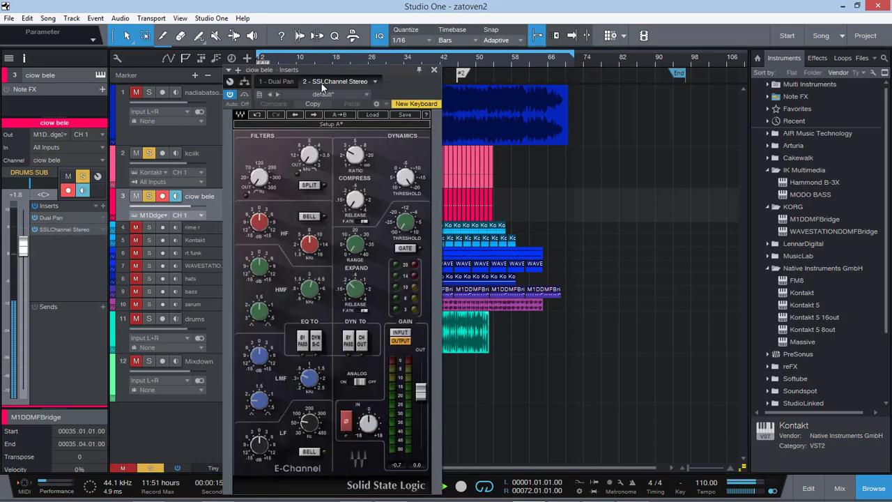
left_click_drag(331, 68, 497, 14)
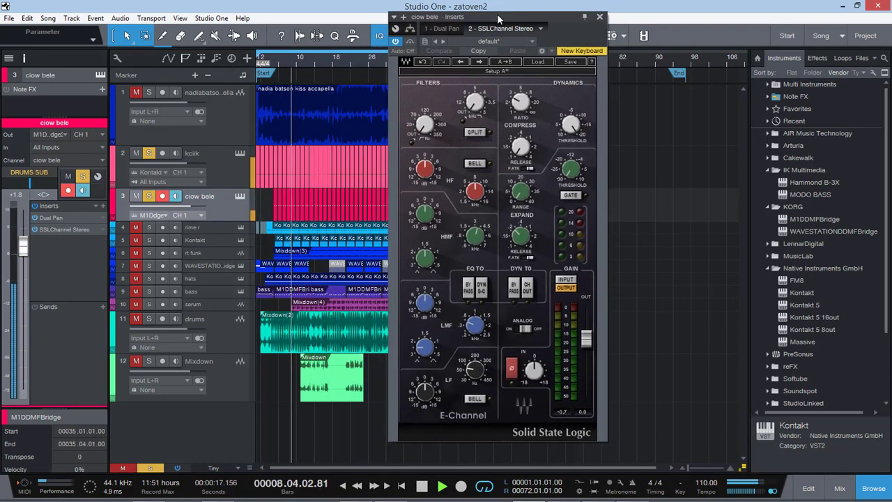
key("space")
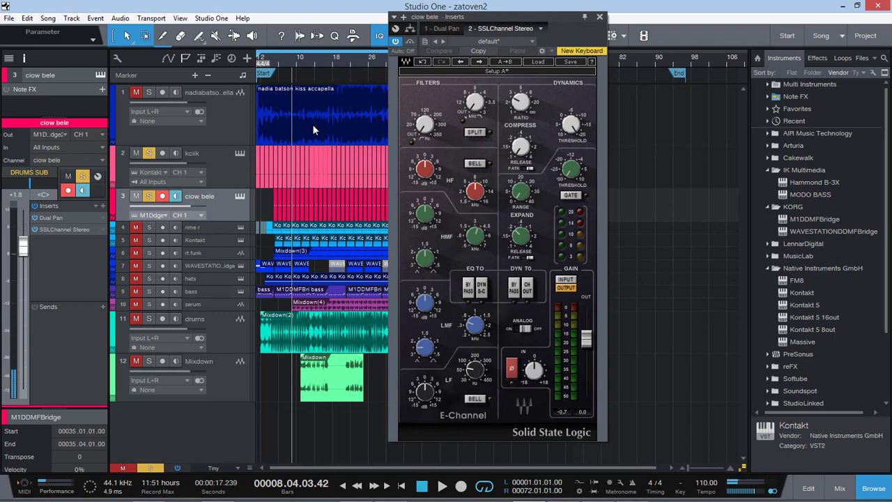
key("space")
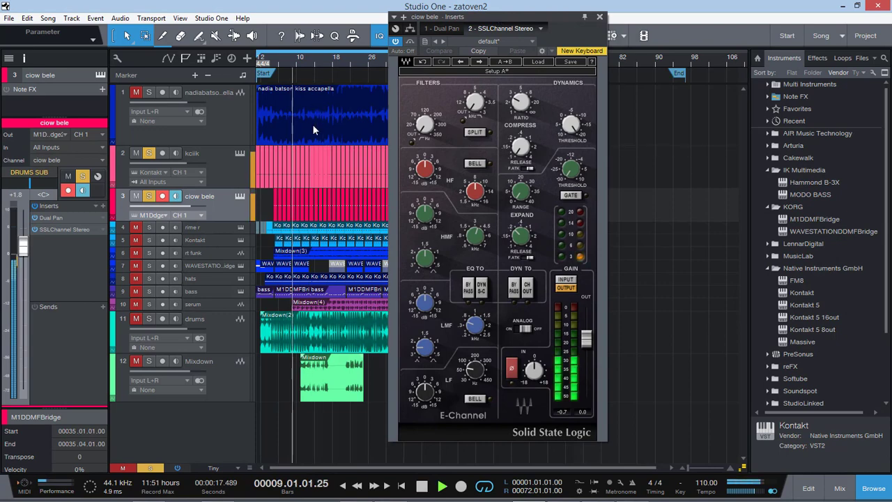
left_click(410, 42)
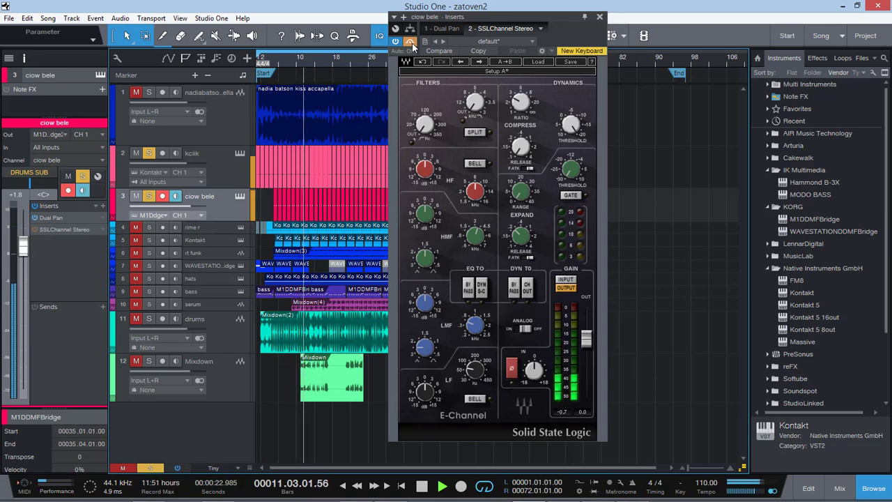
left_click(410, 42)
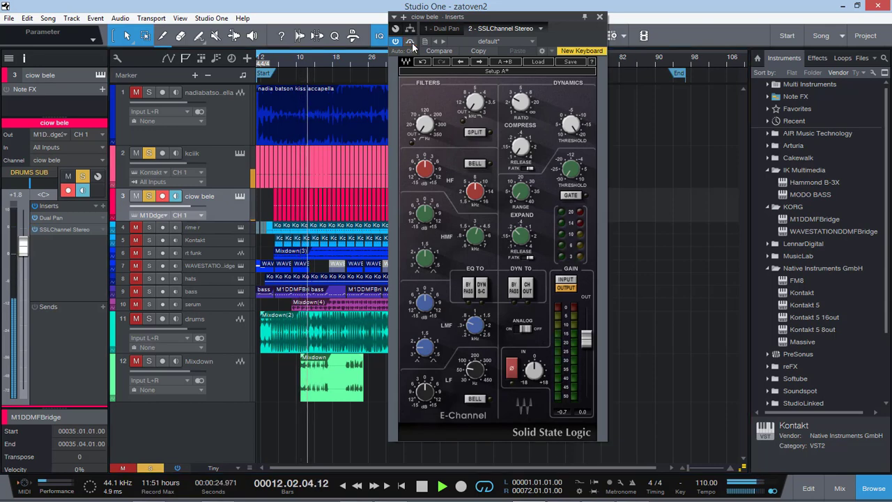
key("space")
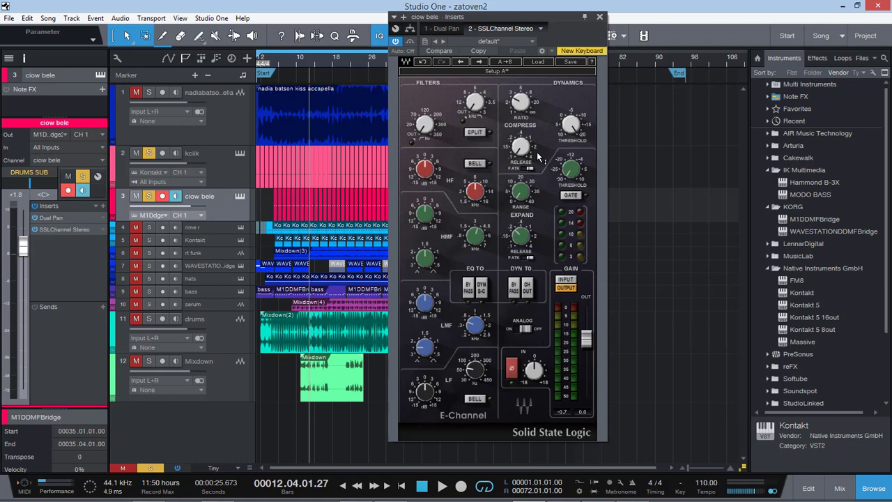
Replay from bar 7, toggling the SSL Channel bypass again before stopping.
left_click(284, 59)
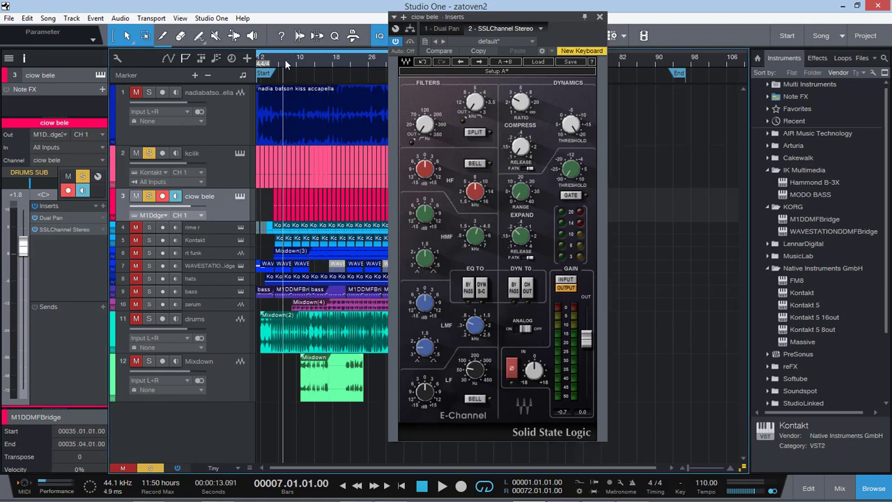
key("space")
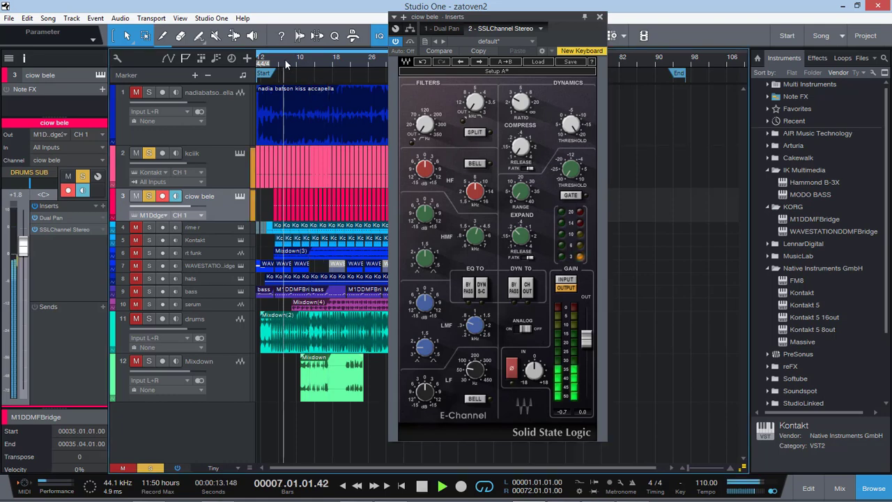
left_click(410, 41)
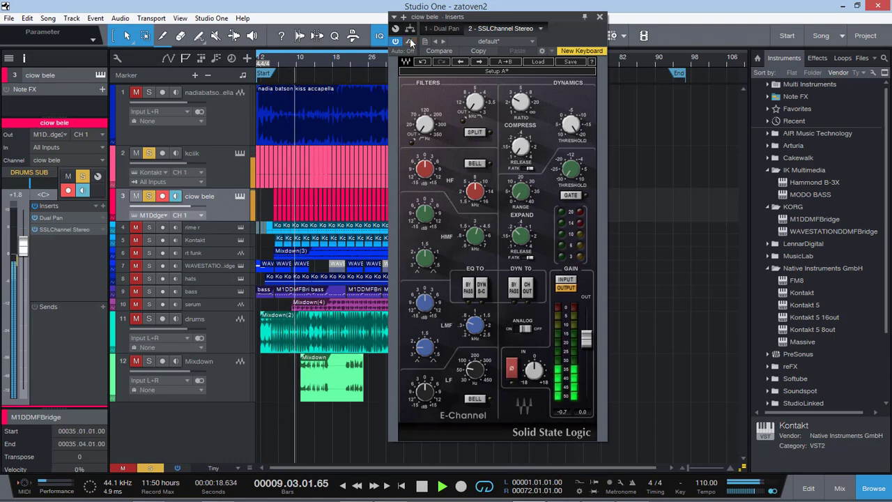
key("space")
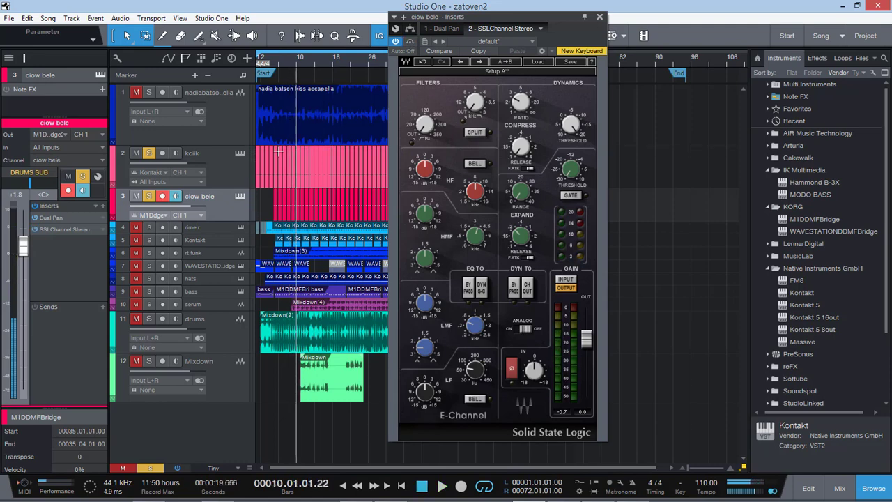
Solo rime r during playback and set its SSL high band to bell, boosted 2.8 dB.
left_click(213, 229)
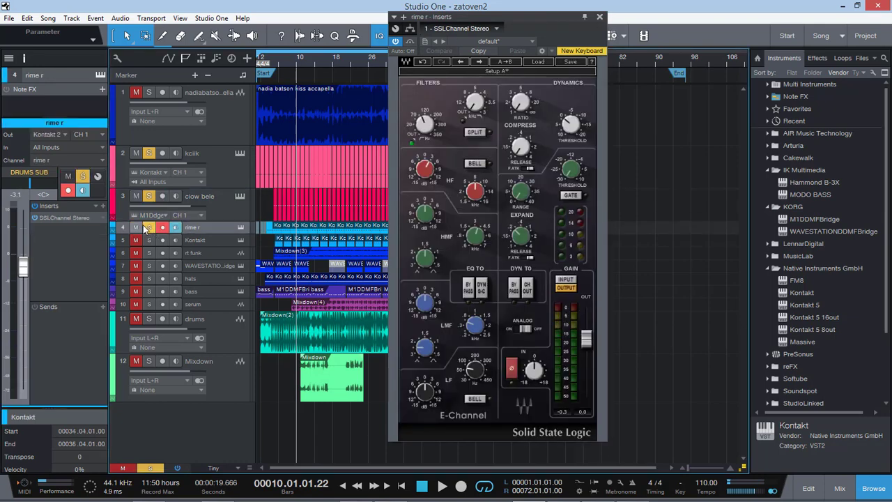
left_click(146, 228)
key("space")
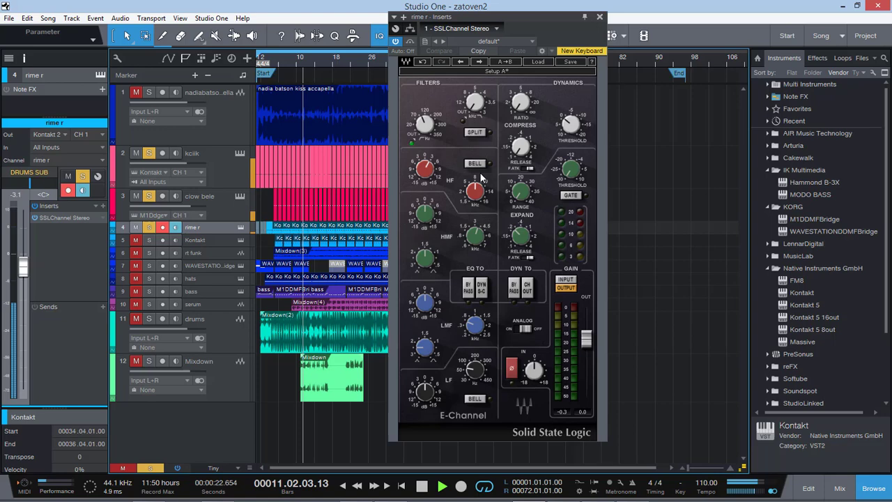
left_click(475, 163)
left_click_drag(425, 168, 425, 165)
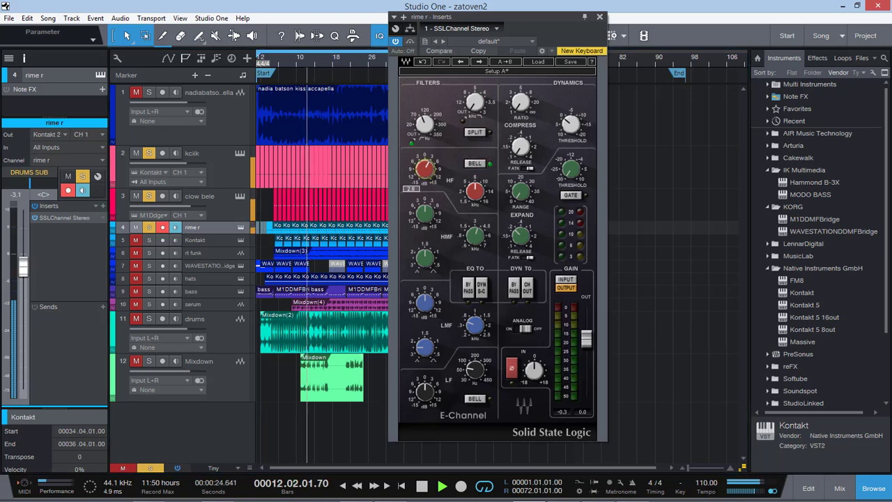
Adjust track solos so the clow bele track is soloed as well.
left_click(147, 153)
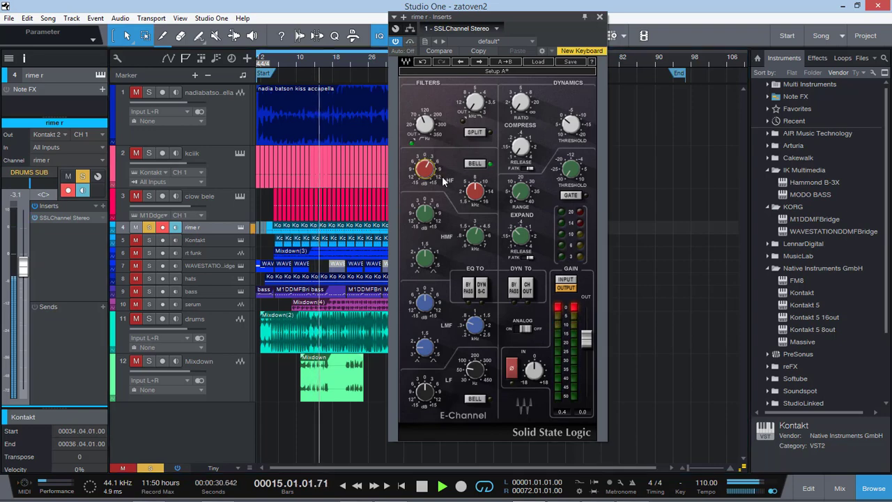
mouse_move(479, 197)
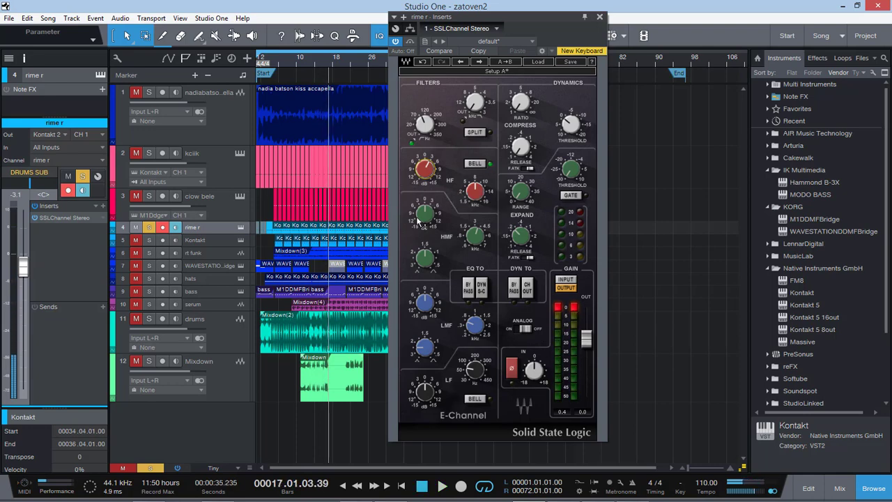
left_click(148, 196)
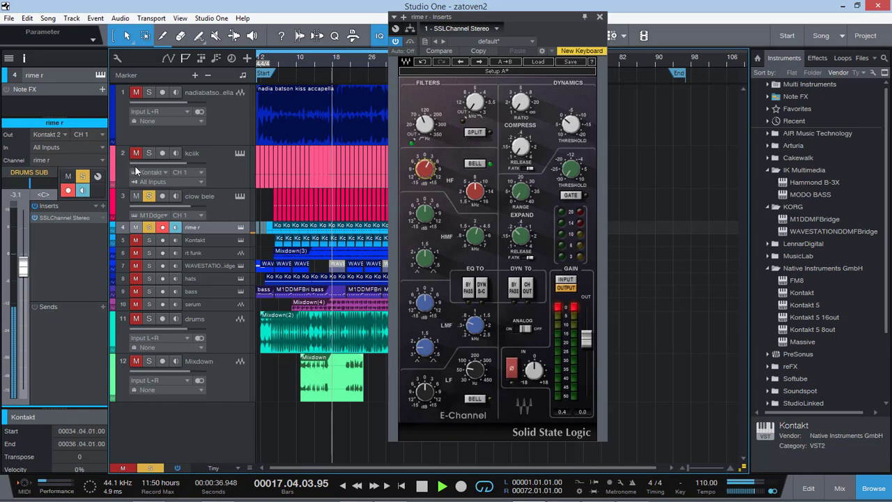
Enlarge and solo the Kontakt track, then reopen its SSL Channel editor during playback.
left_click(212, 242)
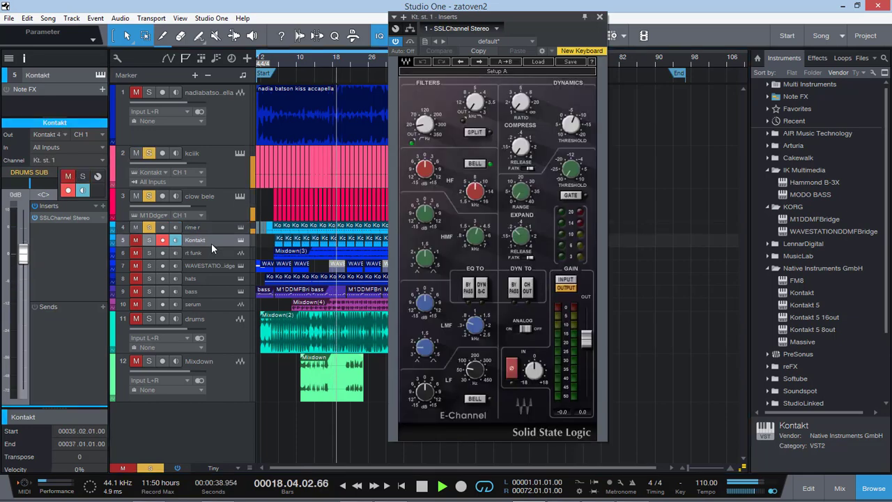
left_click_drag(213, 246, 234, 285)
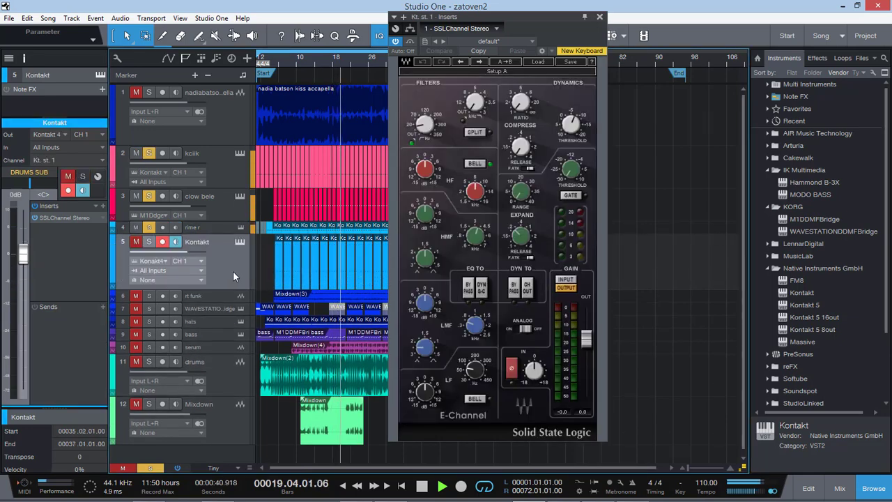
left_click(136, 242)
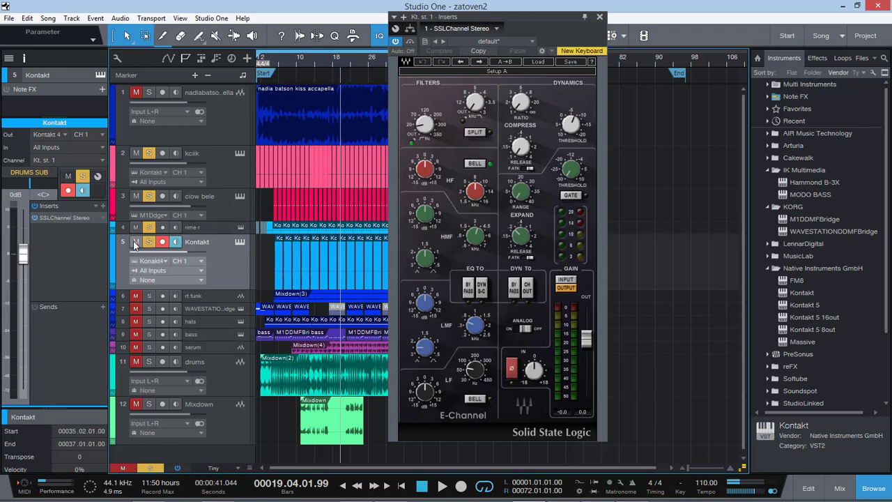
key("space")
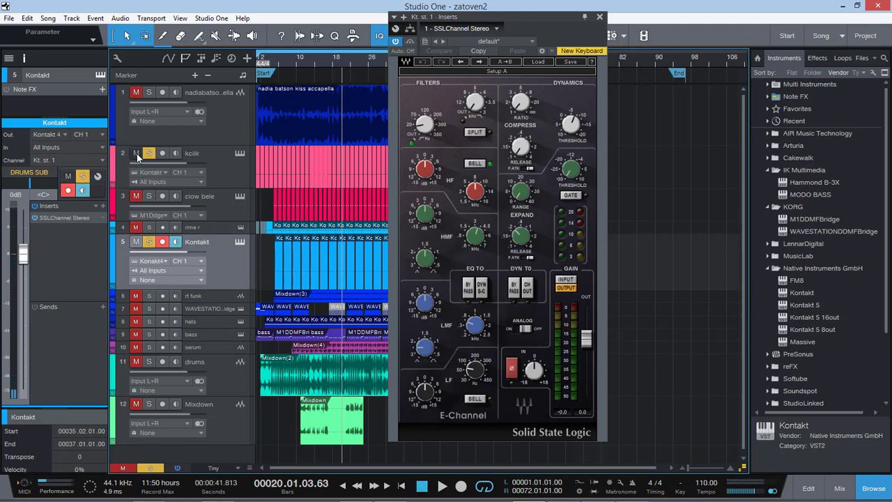
left_click(83, 217)
left_click(82, 217)
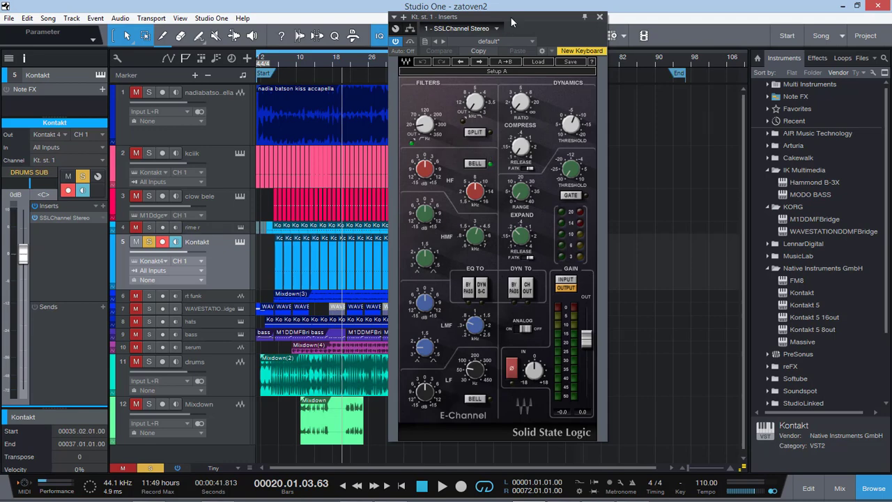
left_click_drag(511, 22, 492, 30)
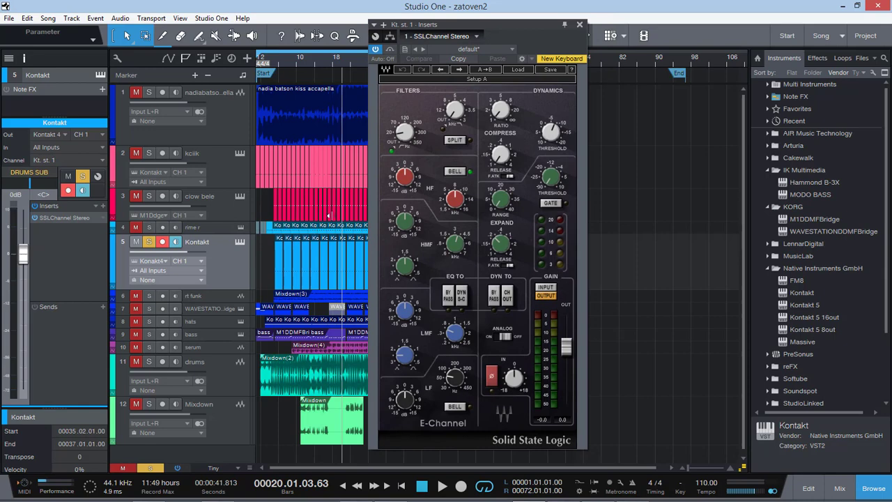
Audition Kontakt, then restart playback from bar 11.
key("space")
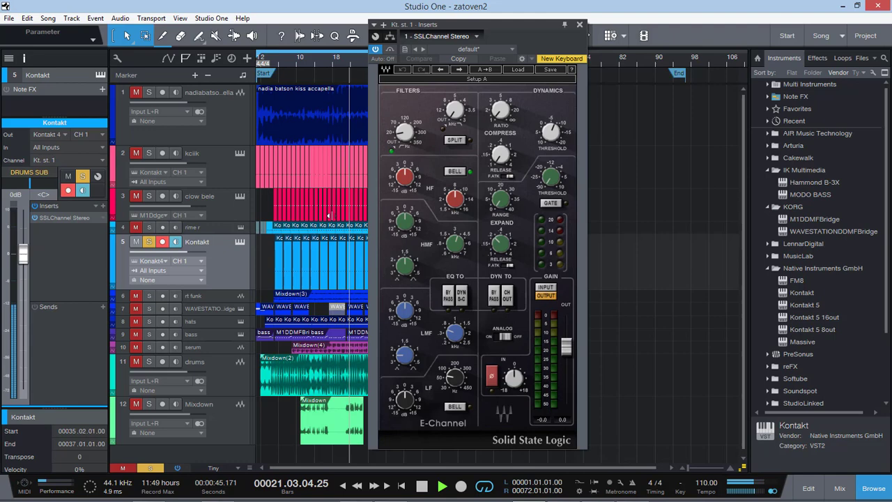
key("space")
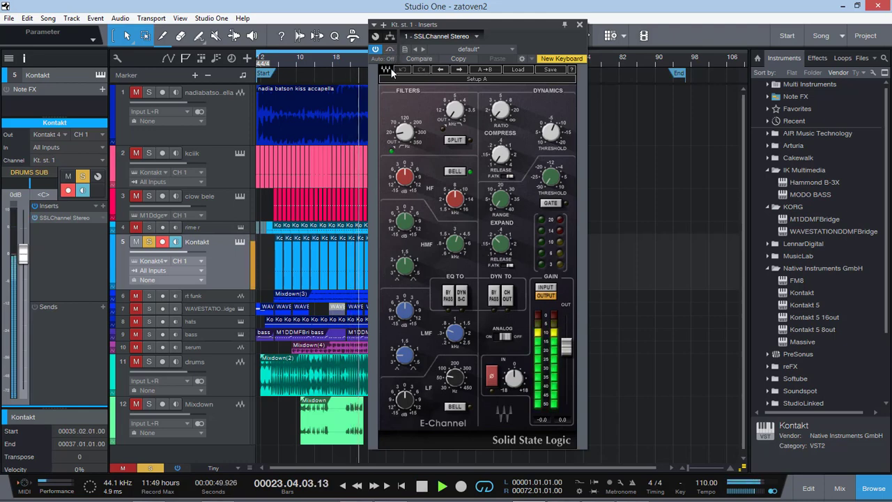
key("space")
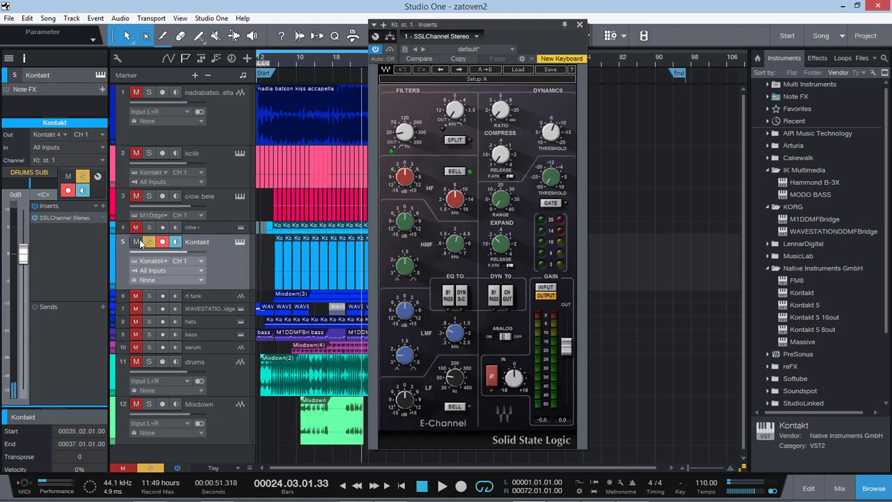
left_click(301, 64)
key("space")
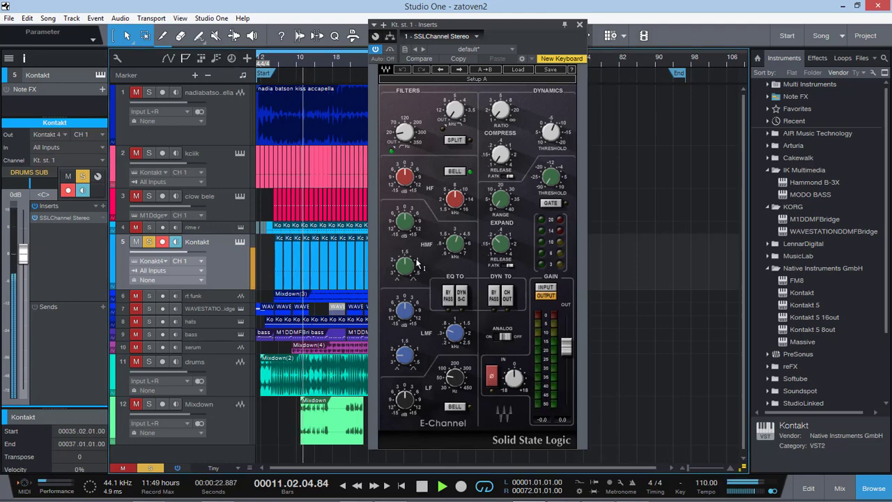
Raise the Kontakt SSL high-mid frequency to 7 kHz, adjust its gain, and stop playback.
mouse_move(405, 265)
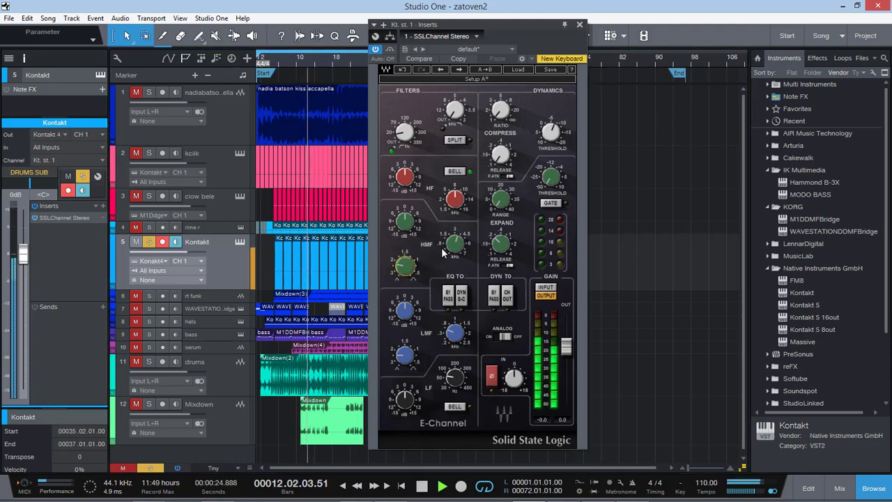
mouse_move(455, 243)
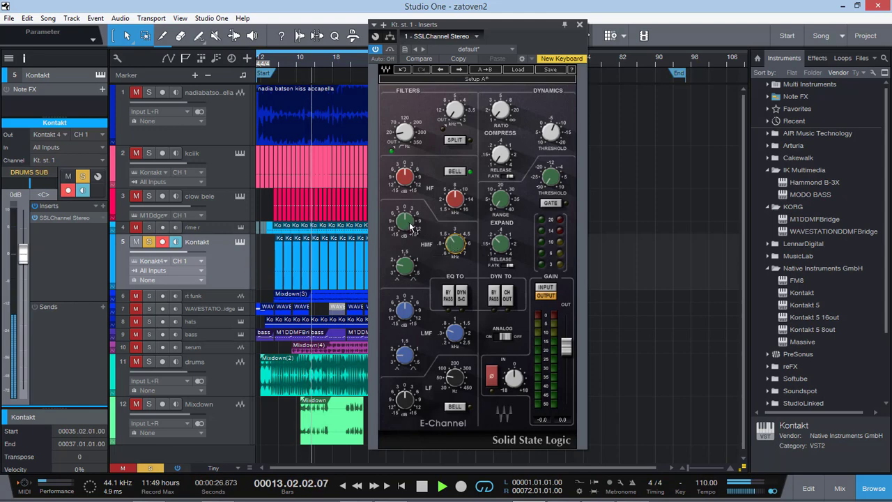
left_click_drag(453, 253, 454, 223)
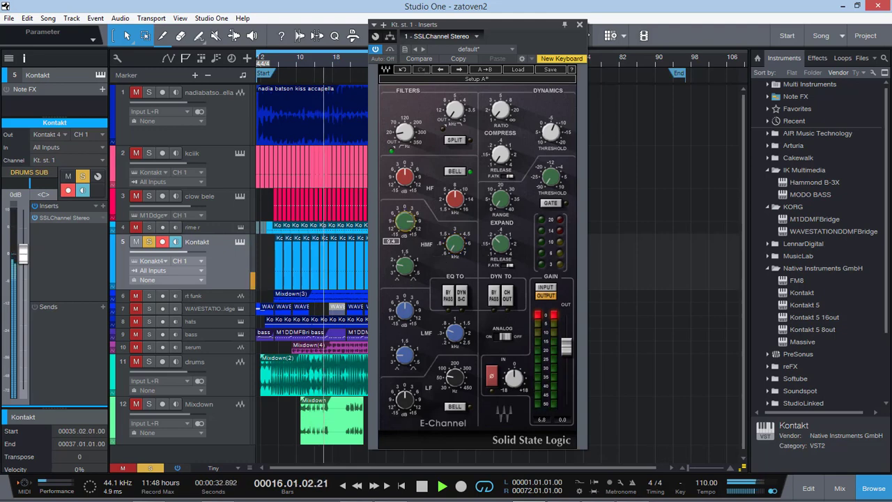
left_click_drag(410, 230, 410, 225)
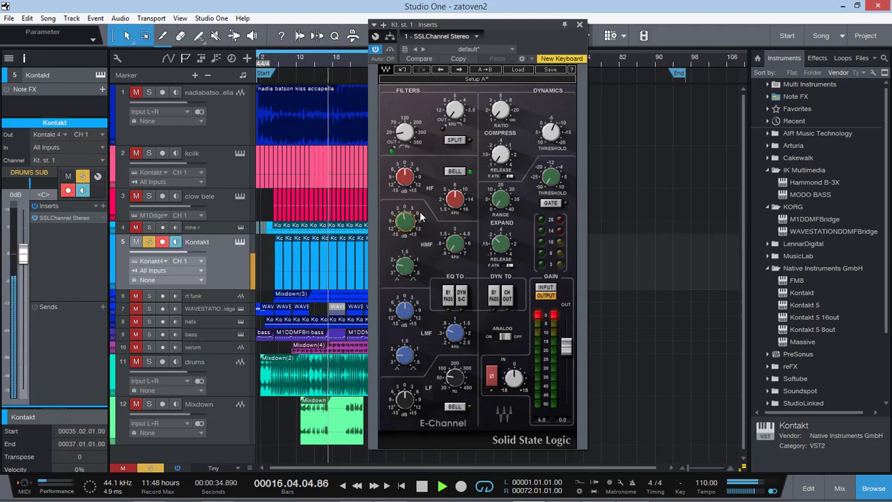
key("space")
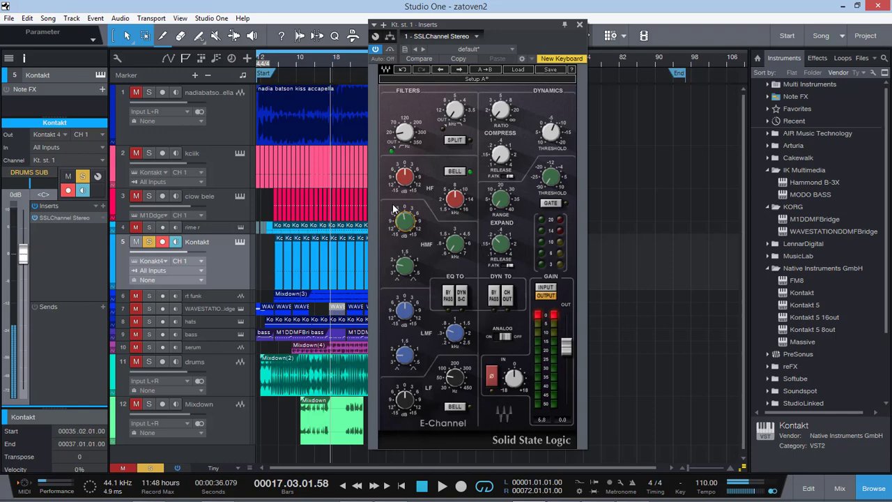
Insert a Pro EQ on Kontakt in high-quality mode, with the playhead at bar 16.
left_click(103, 207)
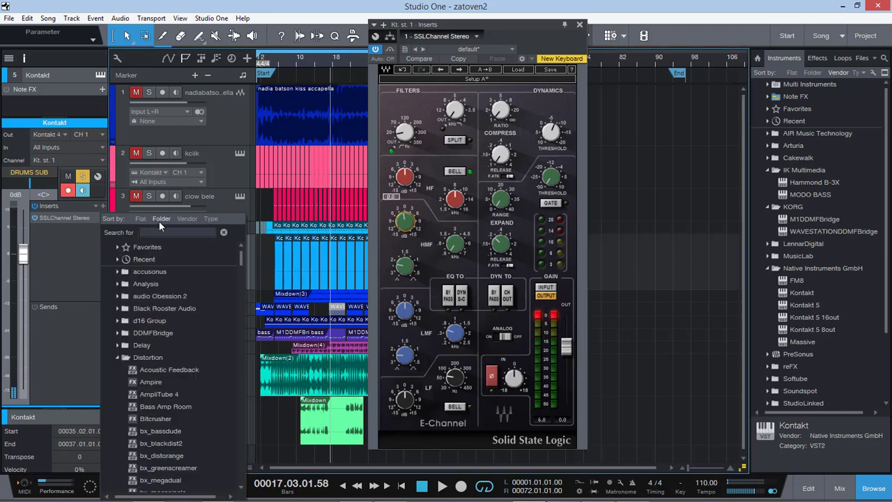
type("pro")
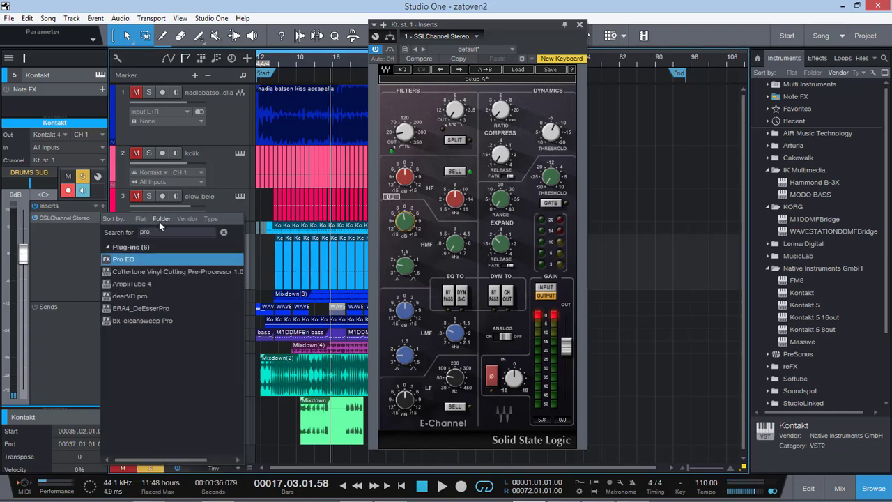
left_click(146, 259)
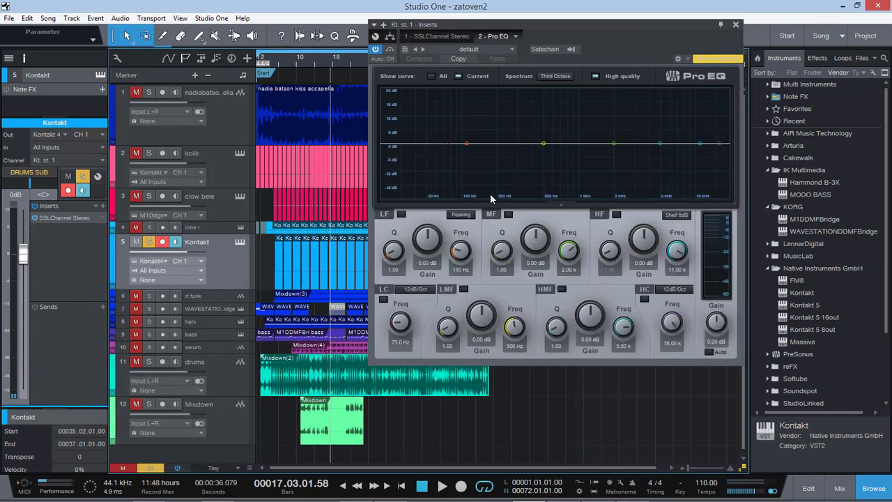
left_click(596, 76)
left_click(323, 62)
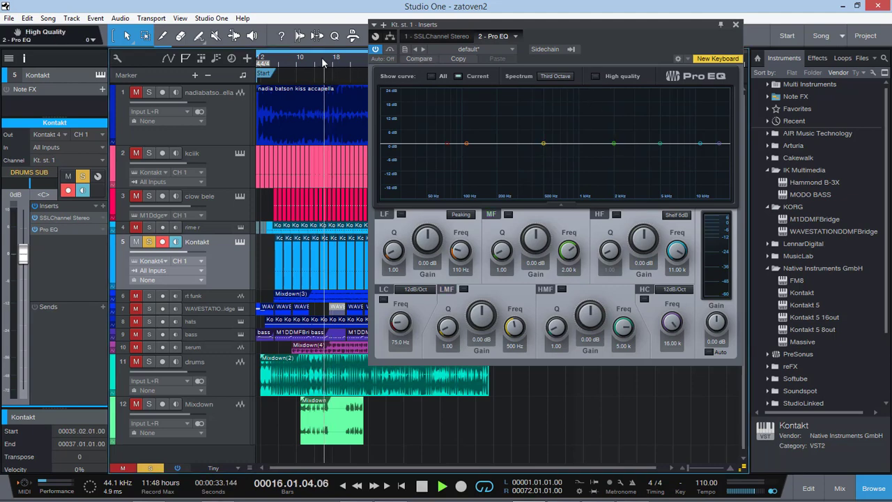
Make narrow Pro EQ cuts: low-mid about 10 dB near 518 Hz, mid -3.84 dB at 219 Hz.
left_click_drag(481, 319, 481, 299)
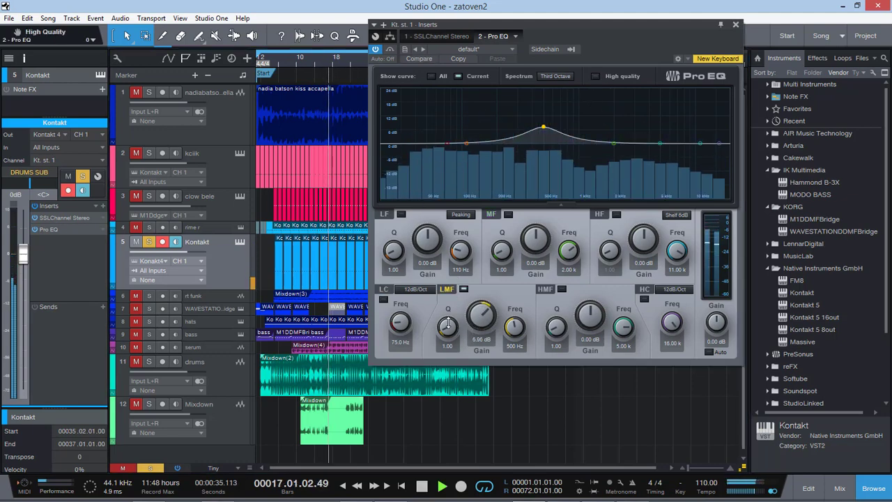
left_click_drag(447, 324, 481, 279)
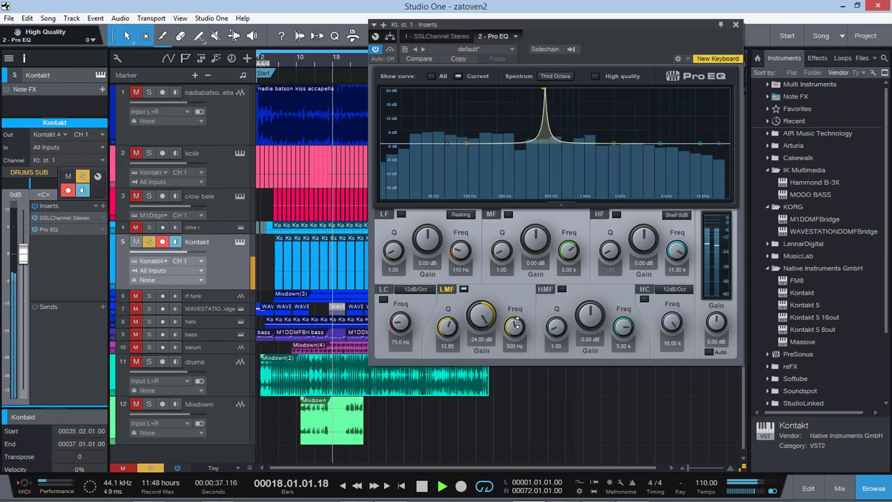
left_click_drag(516, 323, 490, 390)
left_click_drag(536, 240, 558, 278)
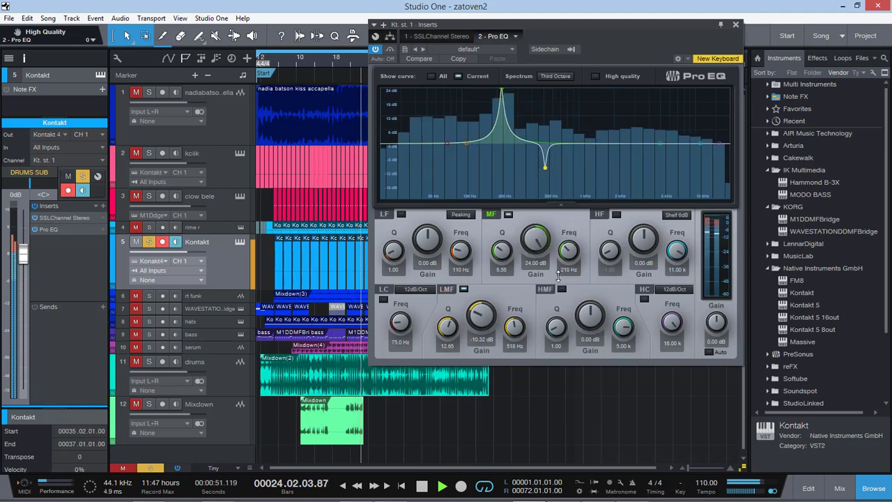
left_click_drag(536, 239, 545, 315)
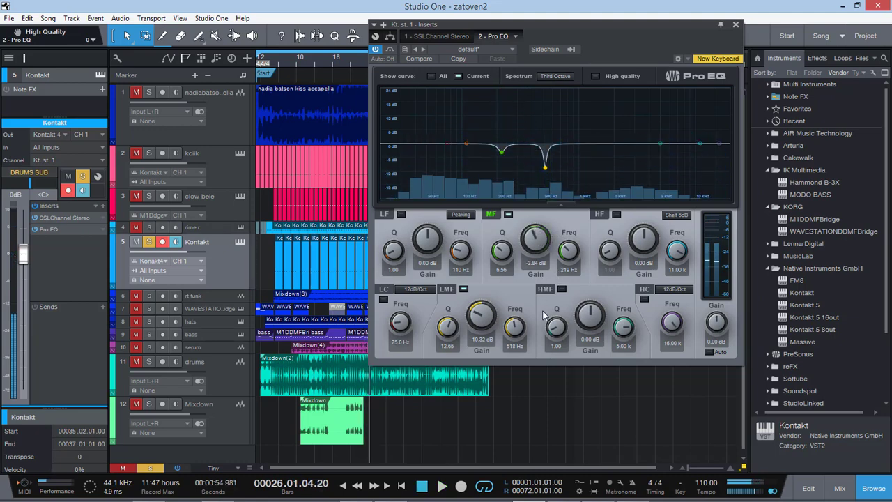
left_click(735, 26)
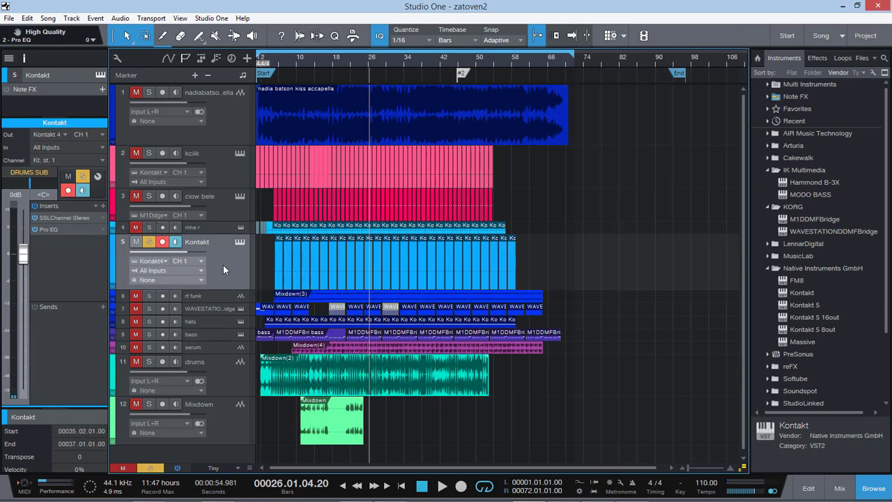
Enlarge rt funk and audition Kontakt's SSL channel from bar 17, toggling its analog emulation.
left_click_drag(230, 303, 218, 318)
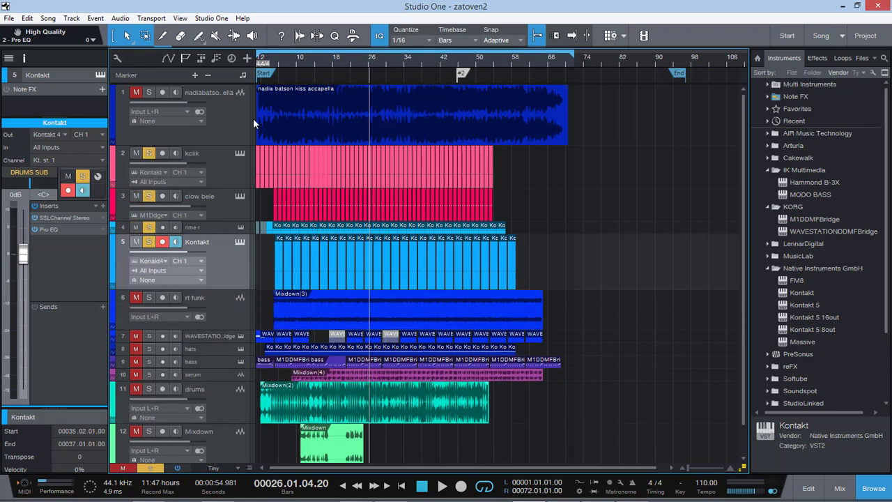
left_click(327, 57)
key("space")
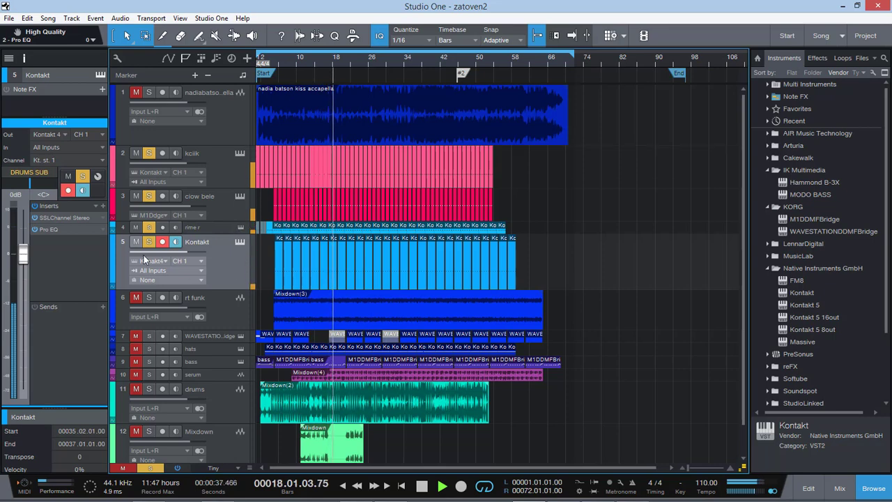
left_click(65, 218)
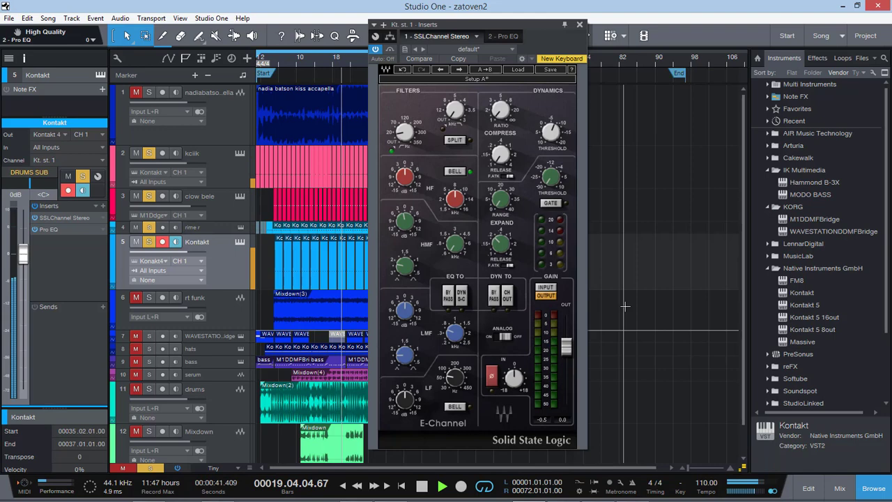
left_click(503, 337)
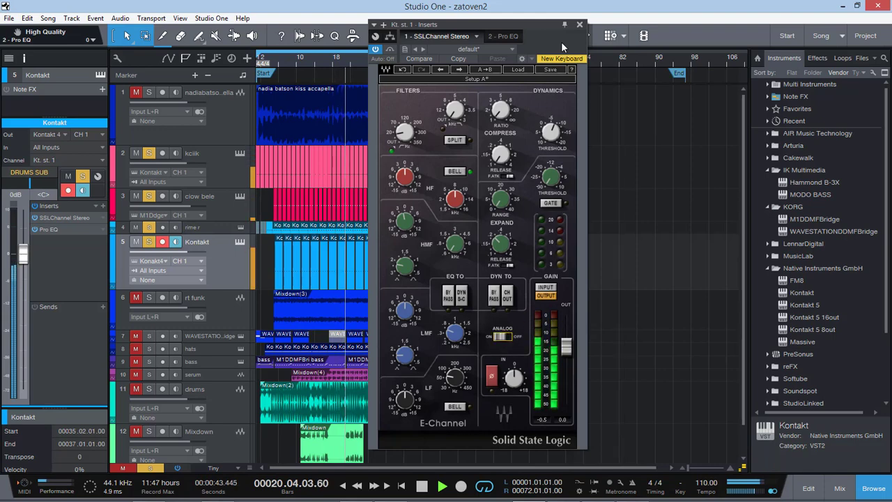
key("space")
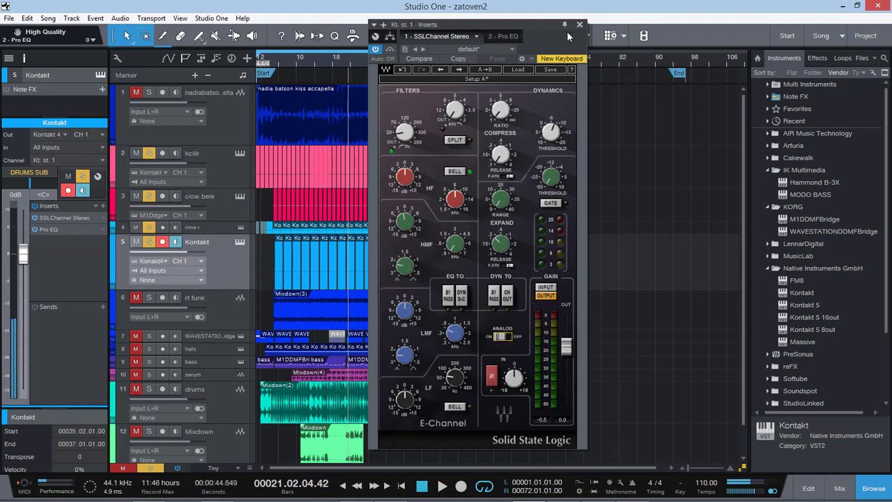
Add an EFX send with its Doubler and raise the send level to about -1.8 dB.
left_click(103, 306)
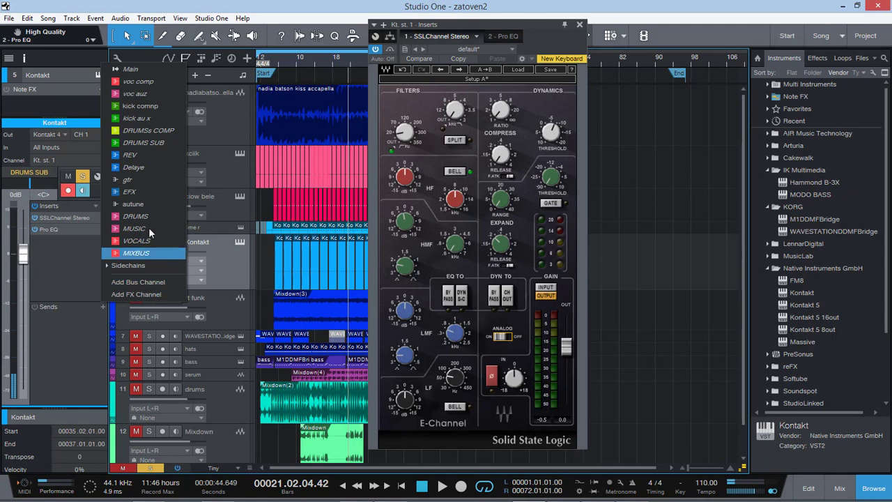
left_click(165, 179)
double_click(76, 316)
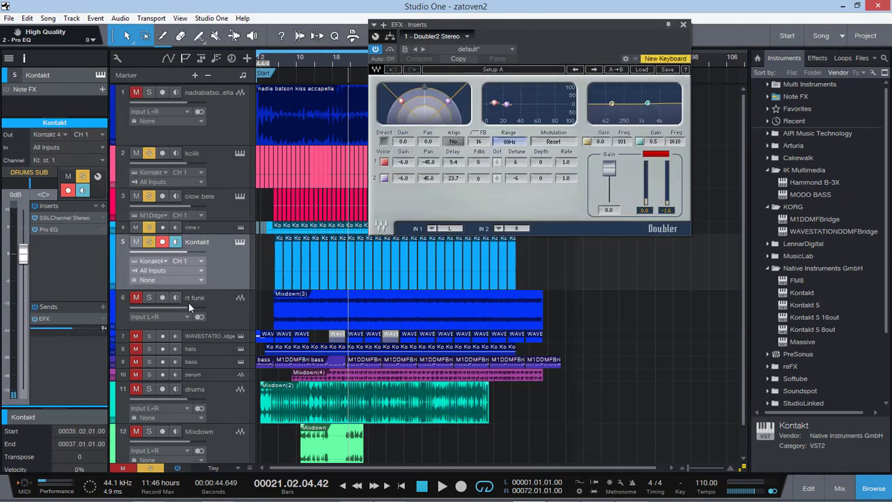
key("space")
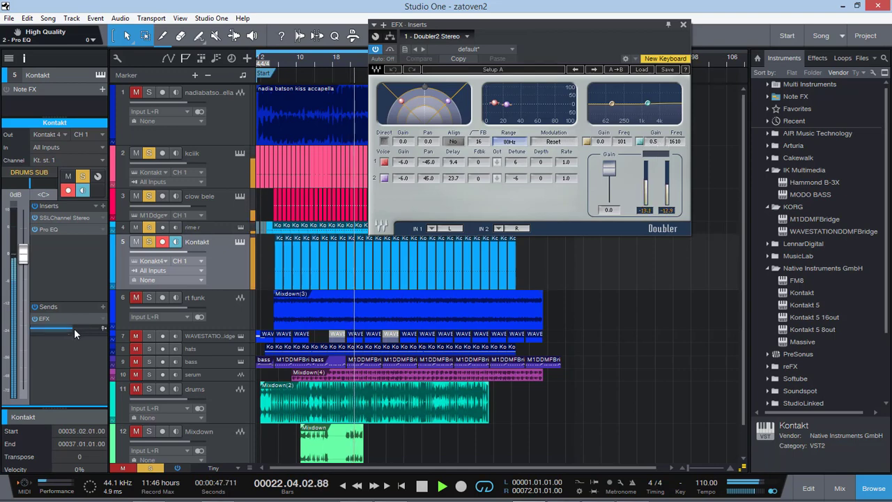
left_click_drag(78, 328, 95, 327)
left_click(684, 25)
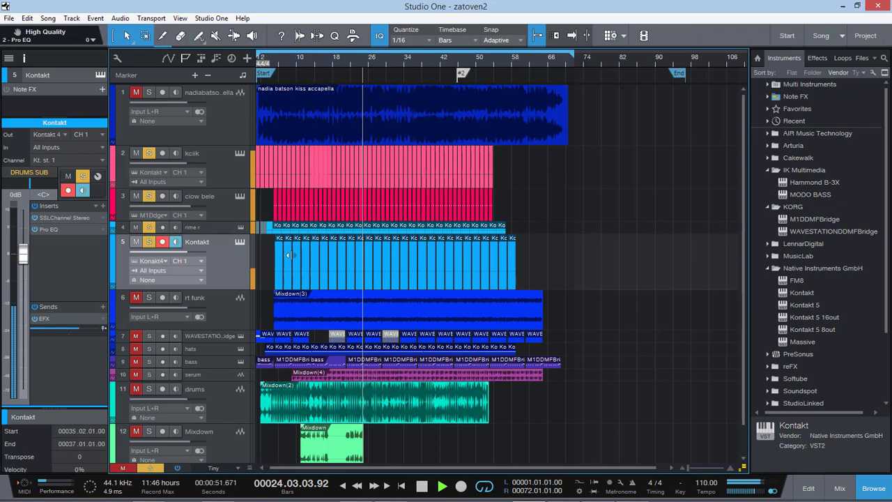
Select, unmute and solo rt funk, routing its output to the MUSIC bus.
left_click(189, 301)
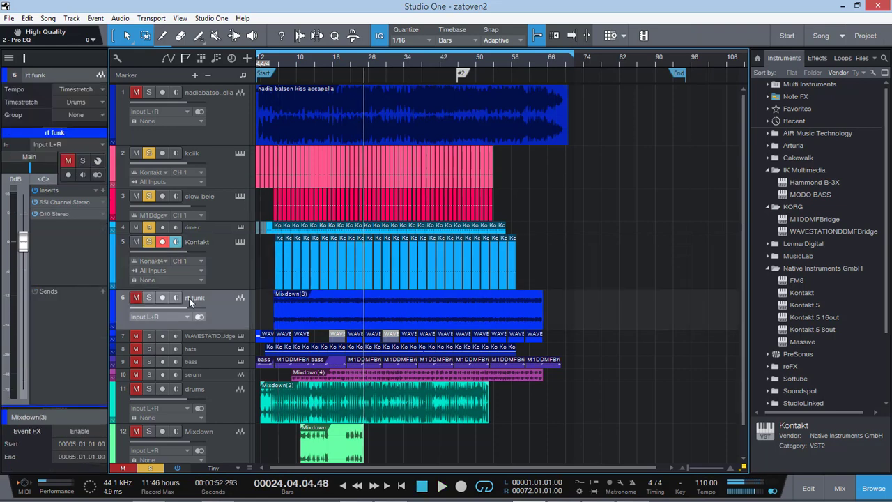
left_click(136, 298)
left_click(149, 298)
left_click(43, 167)
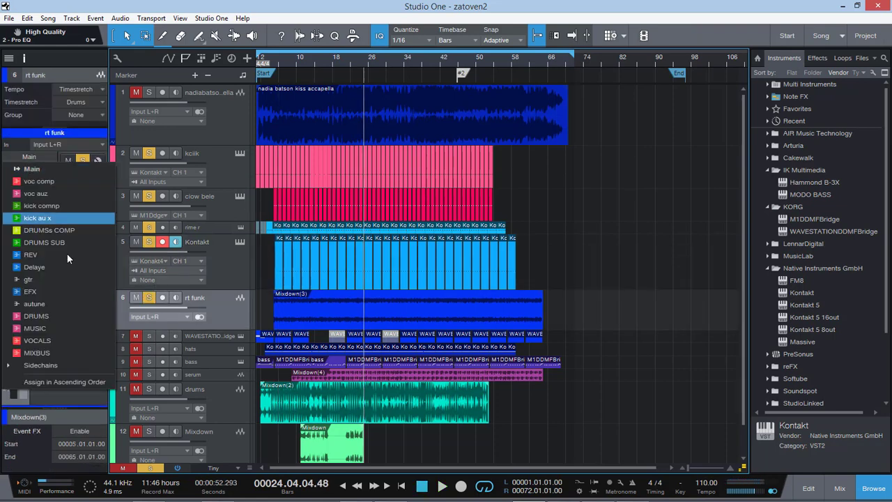
left_click(66, 326)
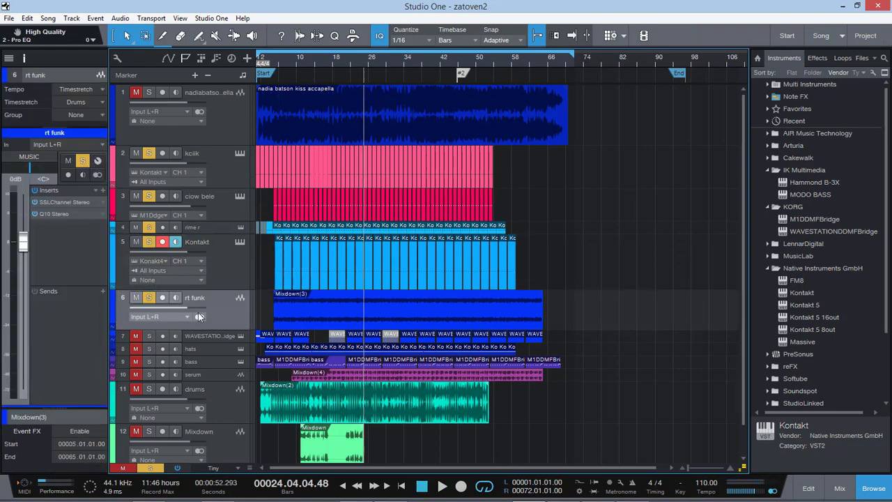
Audition rt funk's SSL Channel and Q10 Equalizer from bar 10, then close the plugin and stop.
double_click(59, 202)
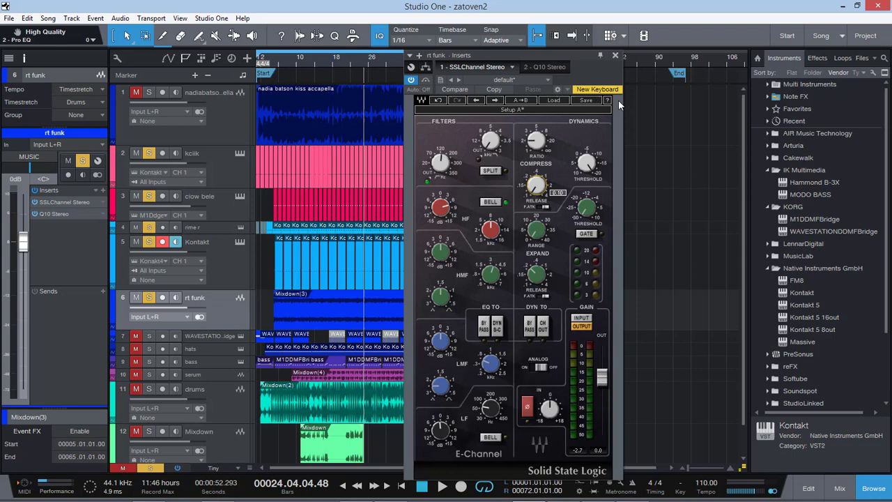
left_click(296, 61)
key("space")
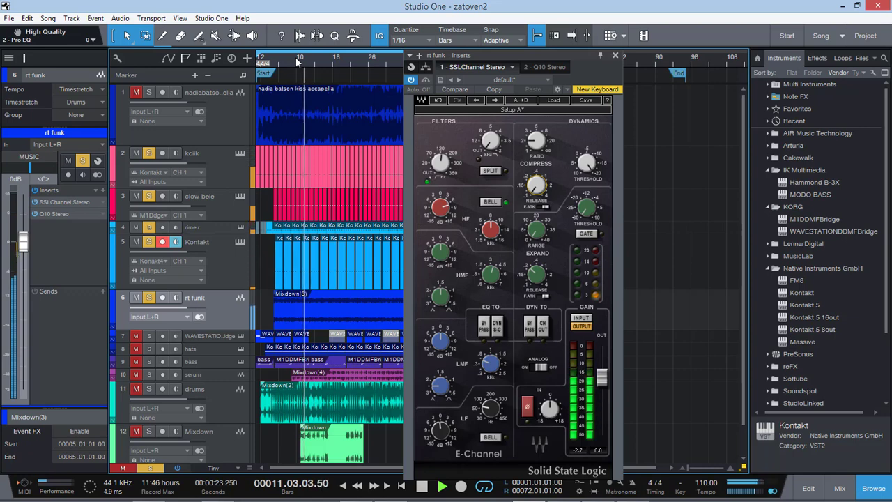
left_click(56, 214)
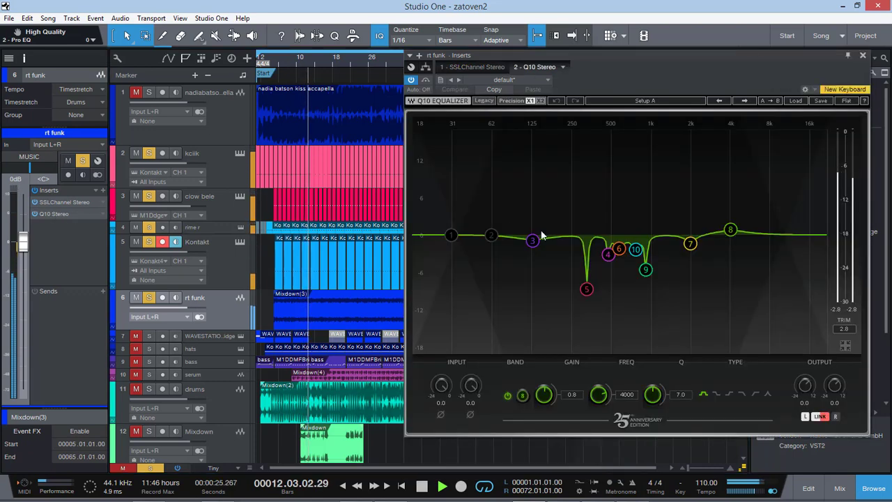
left_click(863, 55)
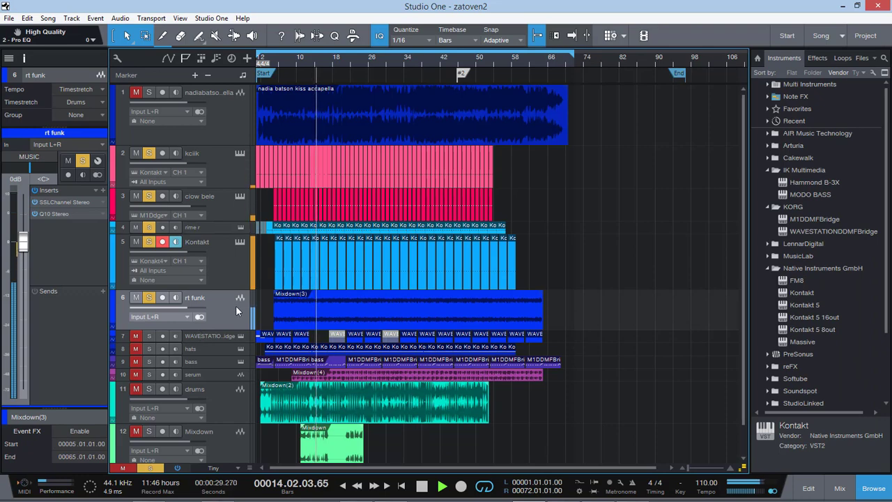
key("space")
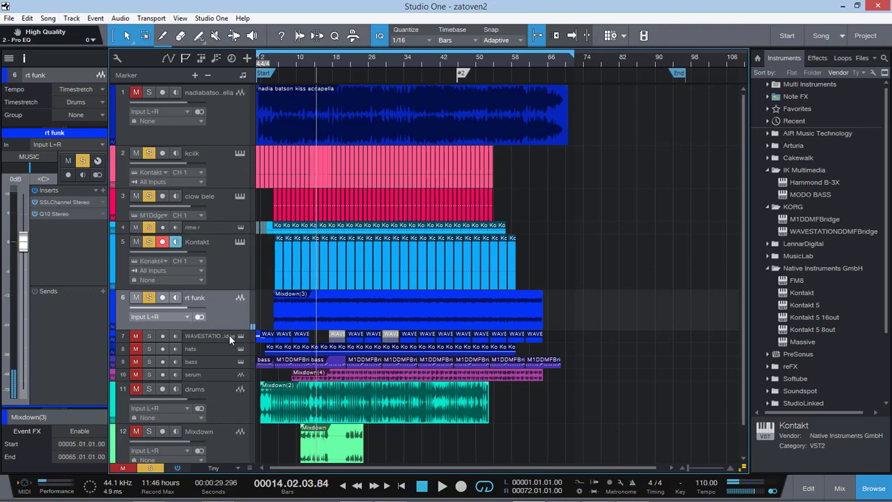
Enlarge and unmute WAVESTATIONDDMFBridge, auditioning its SSLChannel and NLS Channel plugins.
left_click_drag(227, 356, 222, 370)
left_click(140, 340)
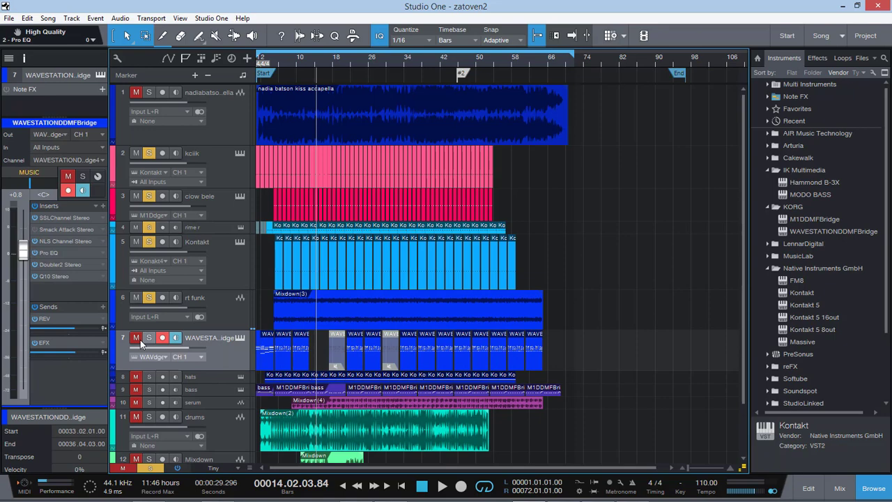
left_click(137, 340)
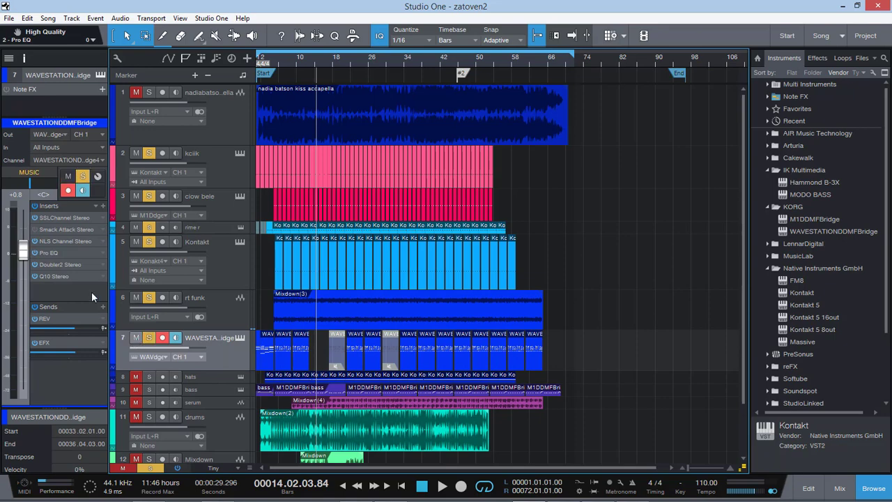
left_click(57, 216)
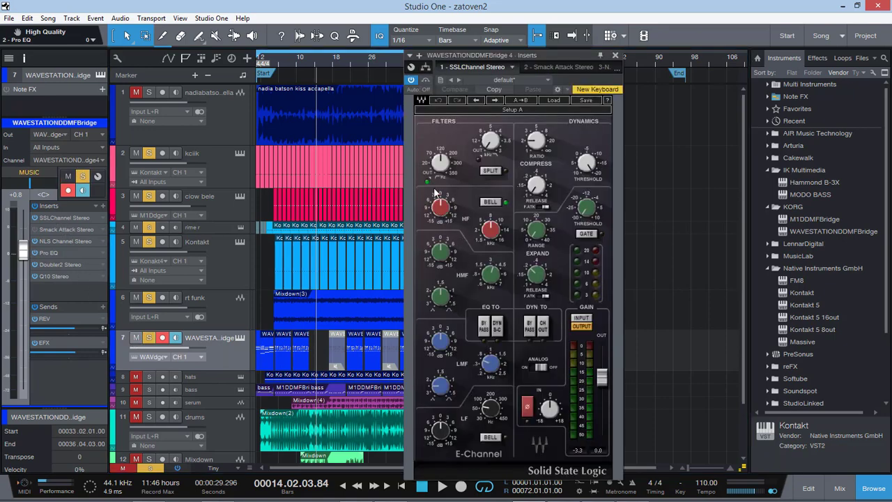
left_click(60, 240)
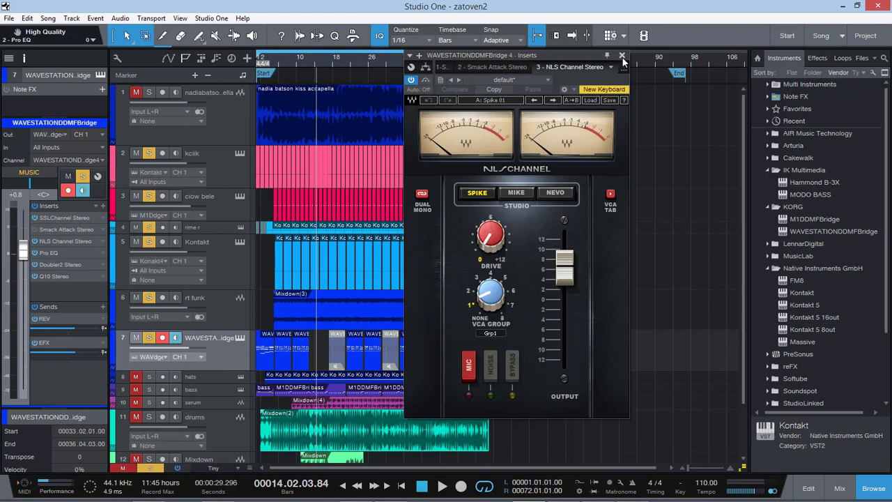
left_click(293, 61)
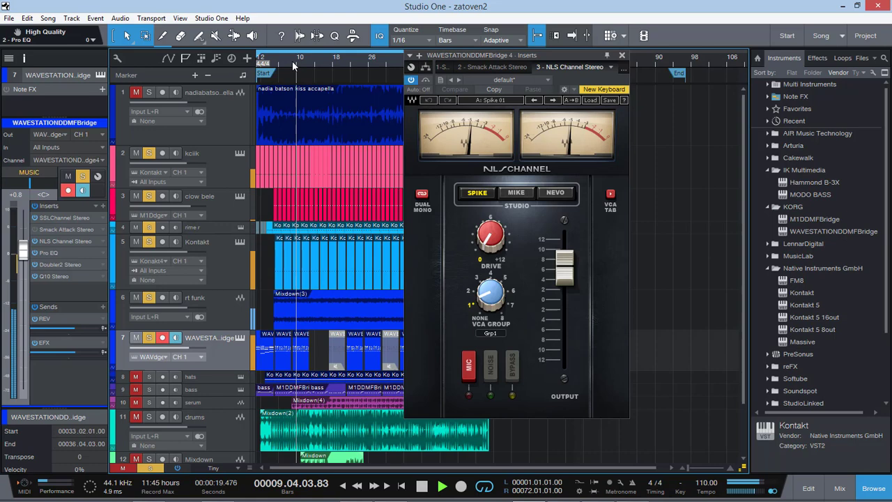
left_click(535, 33)
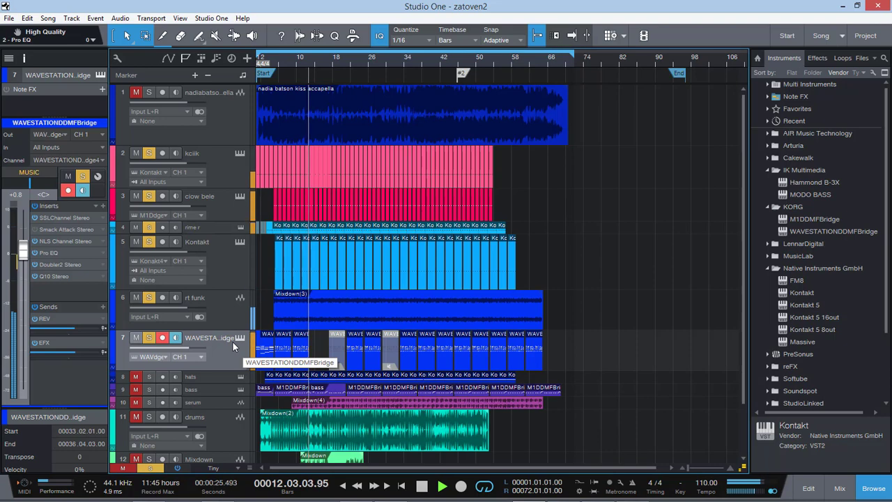
key("space")
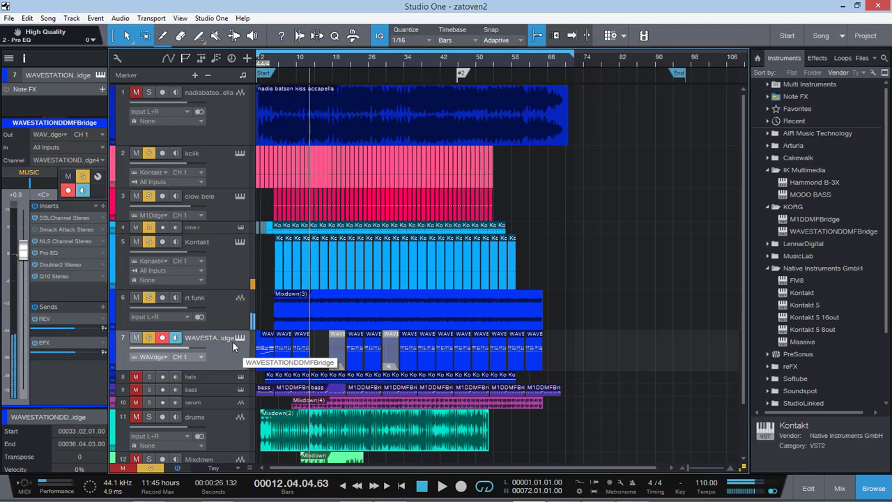
Unsolo and mute WAVESTATIONDDMFBridge and rt funk, then play from bar 10.
left_click(149, 338)
left_click(137, 338)
left_click(138, 299)
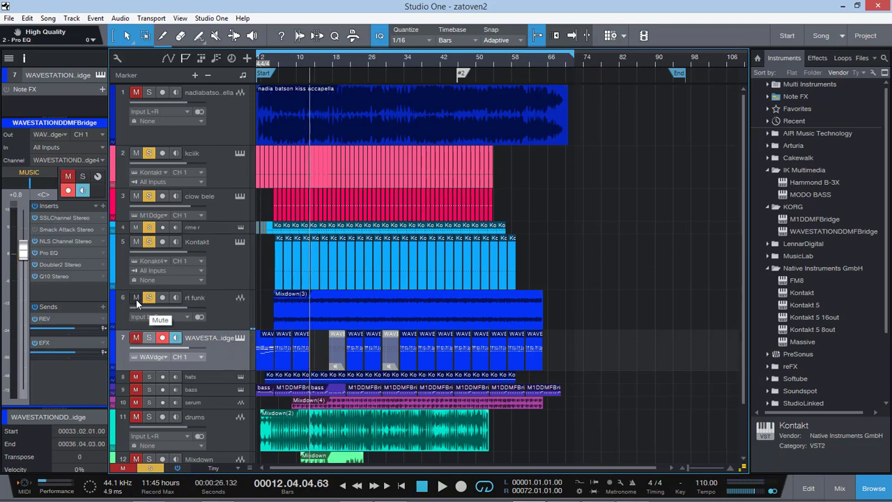
left_click(148, 297)
left_click(295, 59)
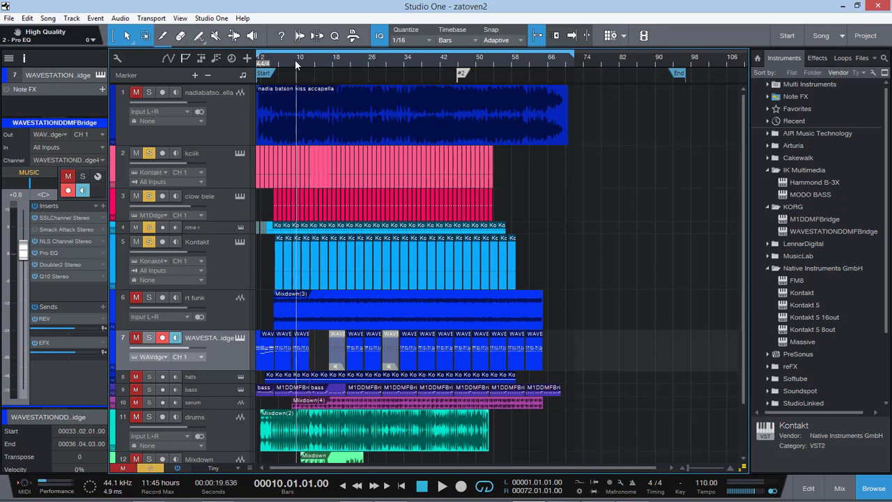
key("space")
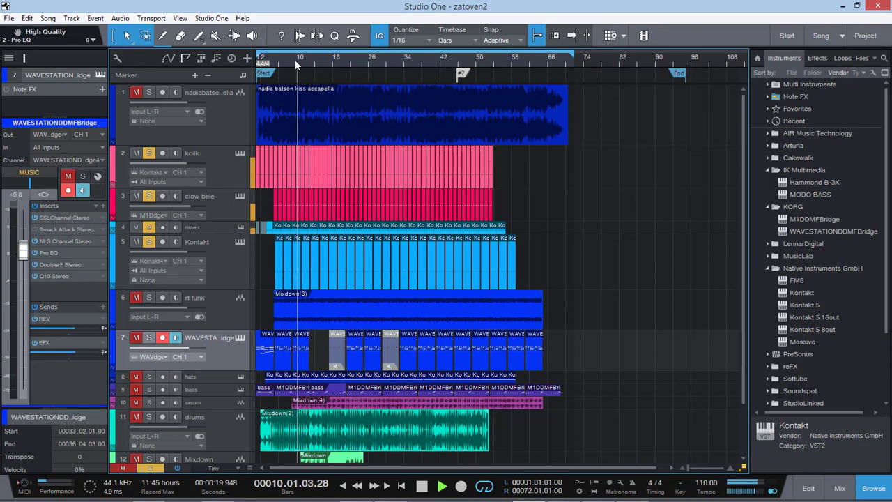
Open the DRUMS COMP SSLComp, adjust its threshold, and toggle the bus mute off and back.
left_click(840, 488)
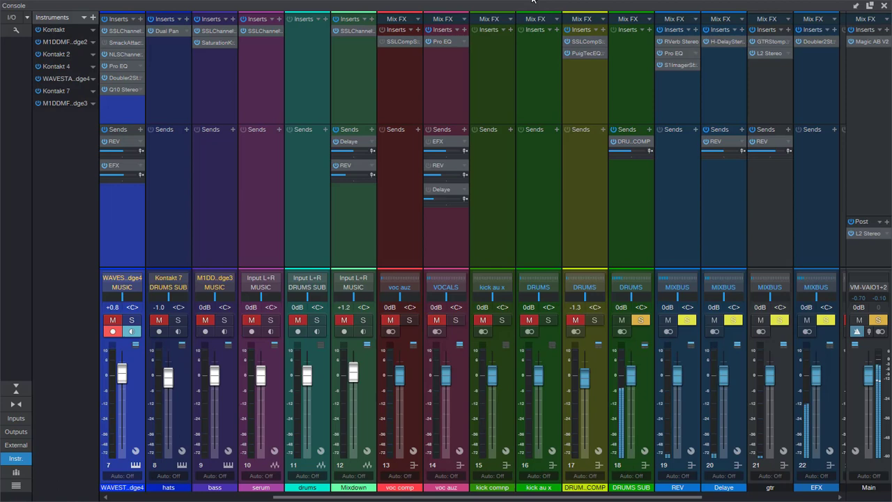
left_click(580, 43)
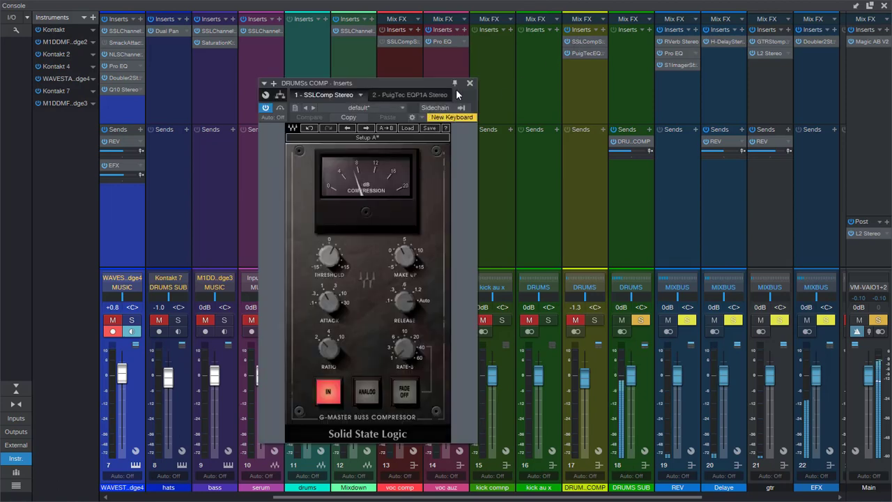
left_click(327, 257)
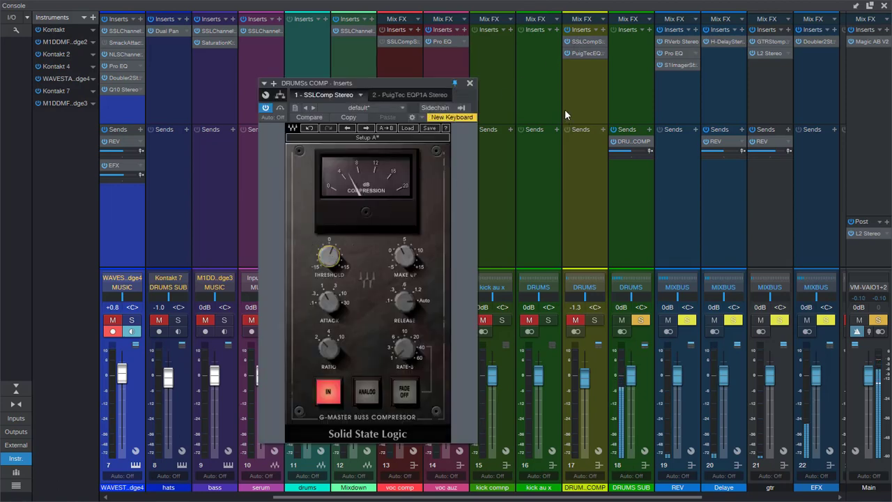
left_click(576, 321)
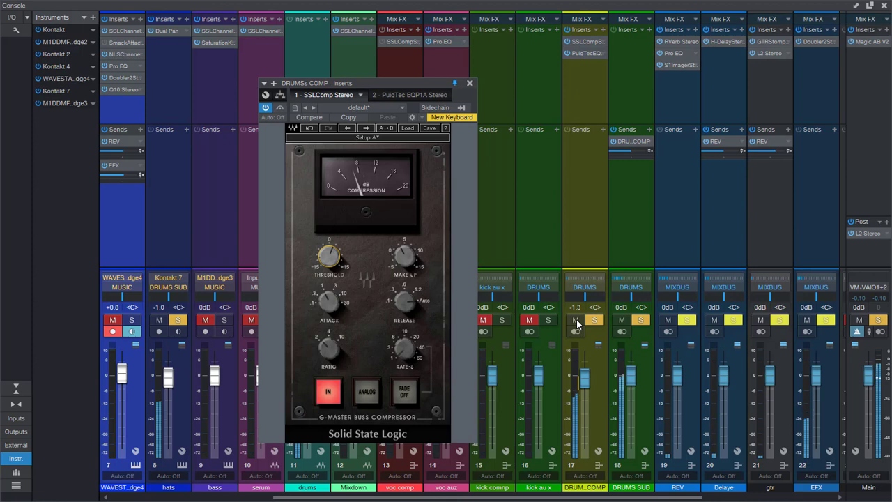
left_click(576, 321)
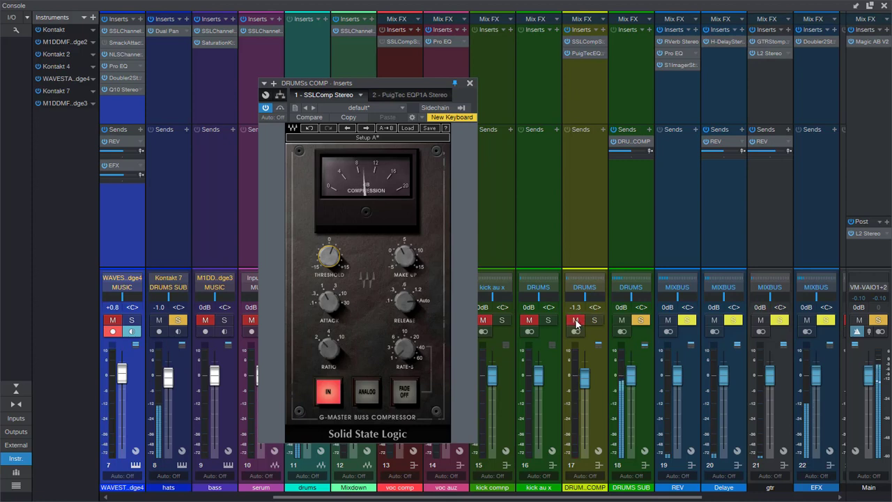
Close the mixing console, select the drums track, and close the compressor window.
left_click(885, 6)
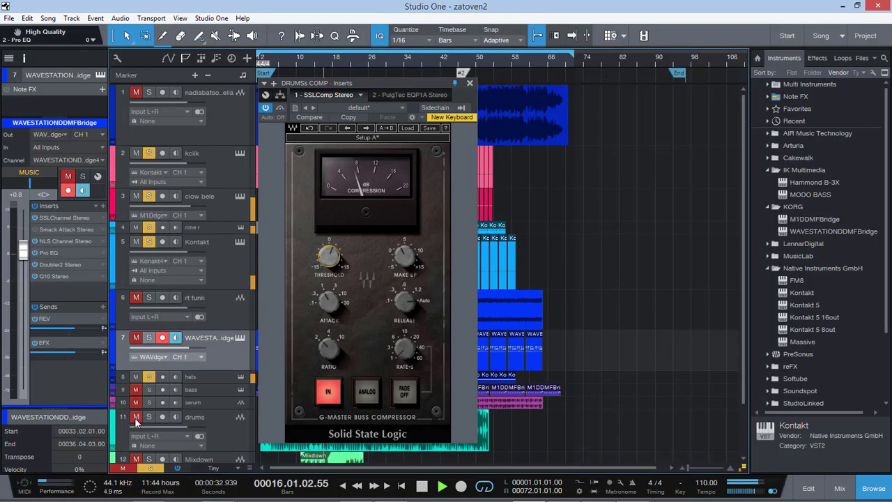
left_click(839, 488)
key("F3")
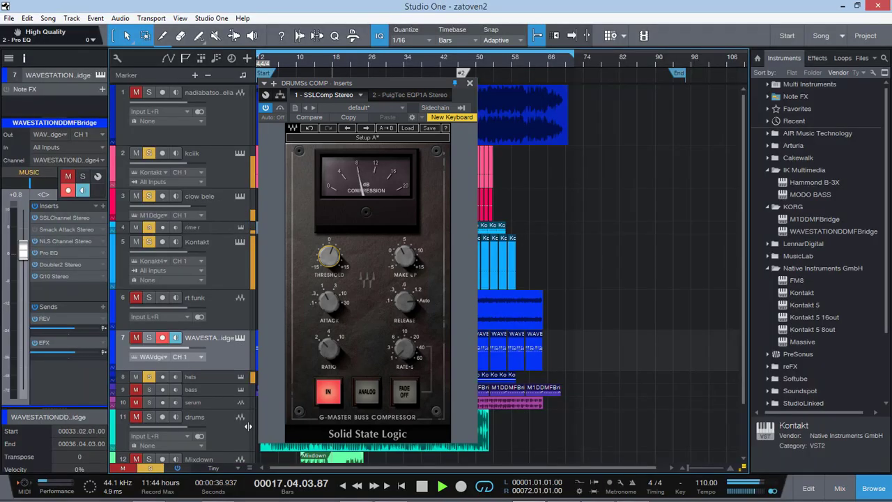
left_click(226, 435)
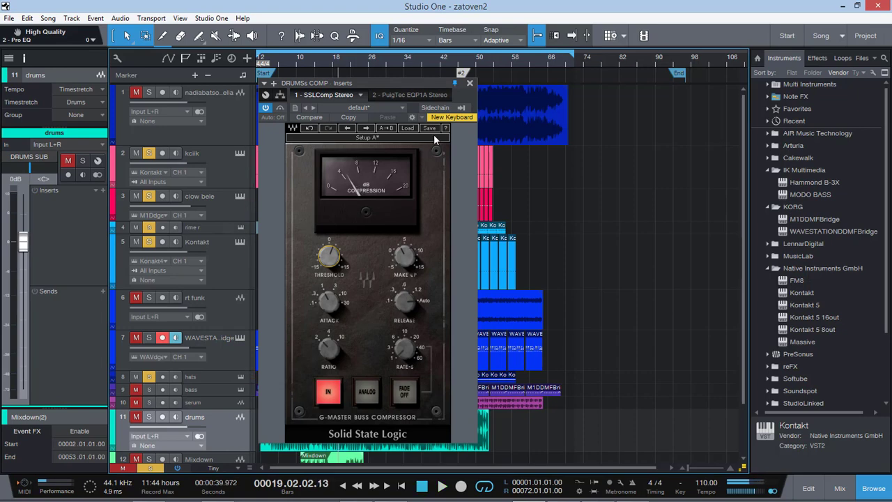
left_click(471, 85)
Unmute the drums, clear all other solos, and audition the drums soloed.
scroll(291, 372, "down", 2)
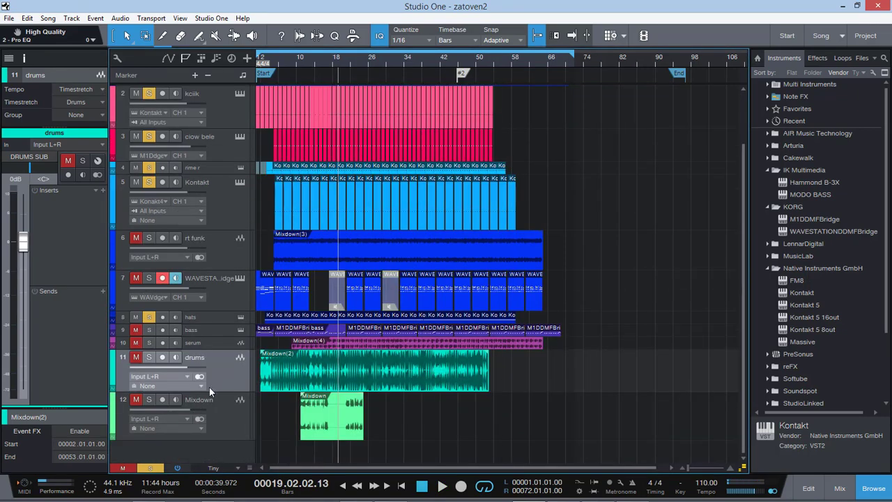
left_click(136, 357)
left_click(148, 468)
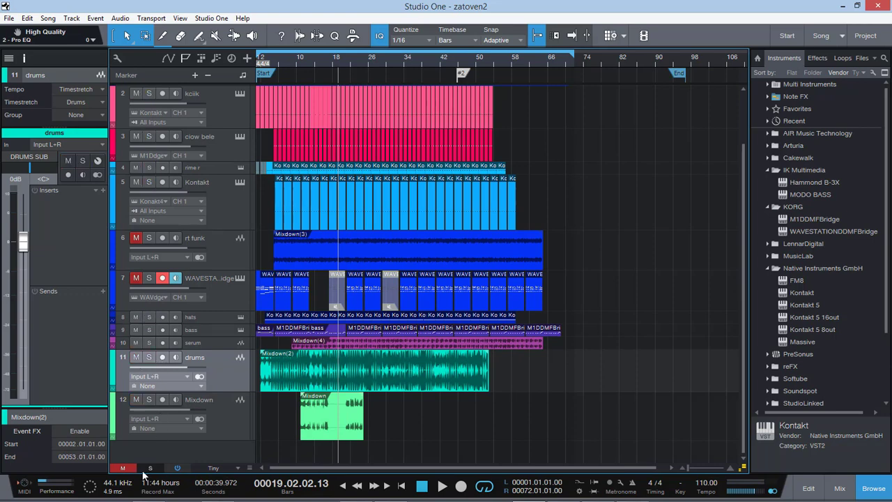
left_click(149, 358)
key("space")
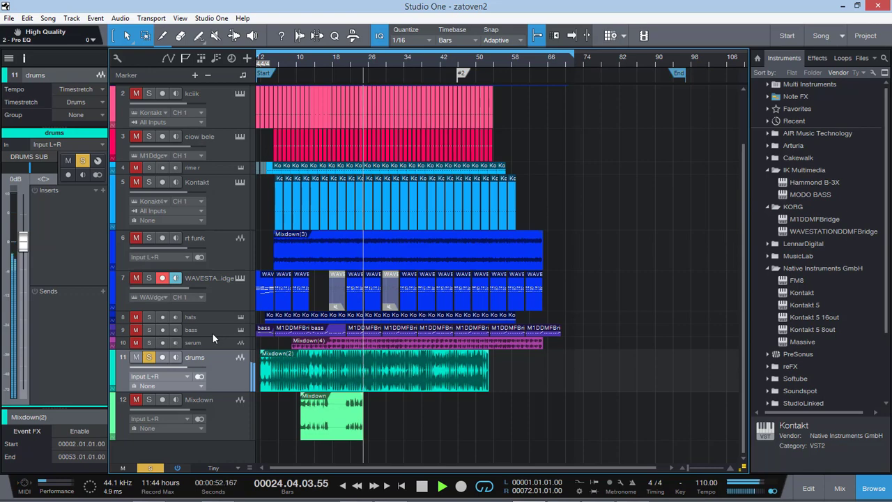
key("space")
Move the drums track up to third position and return the playhead to the song start.
scroll(226, 376, "up", 1)
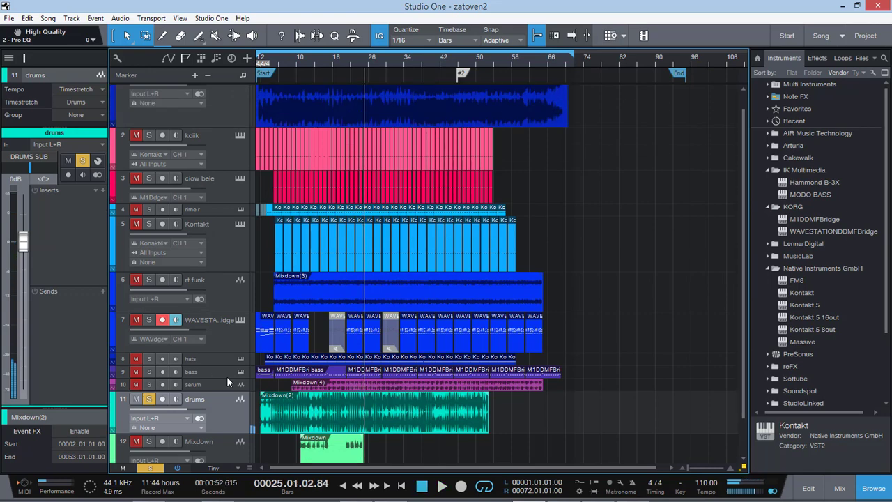
left_click_drag(219, 412, 243, 183)
key("Home")
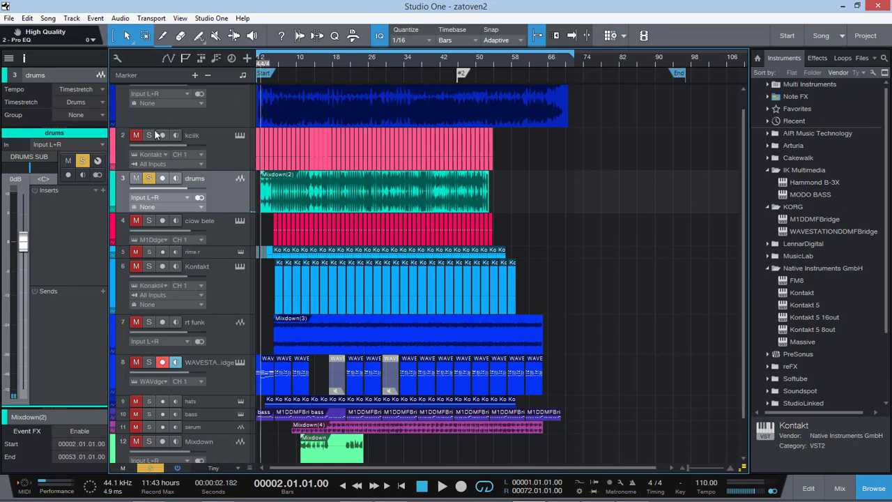
Unmute and solo kciik and clow bele alongside the drums, then play back.
left_click(129, 139)
left_click(512, 186)
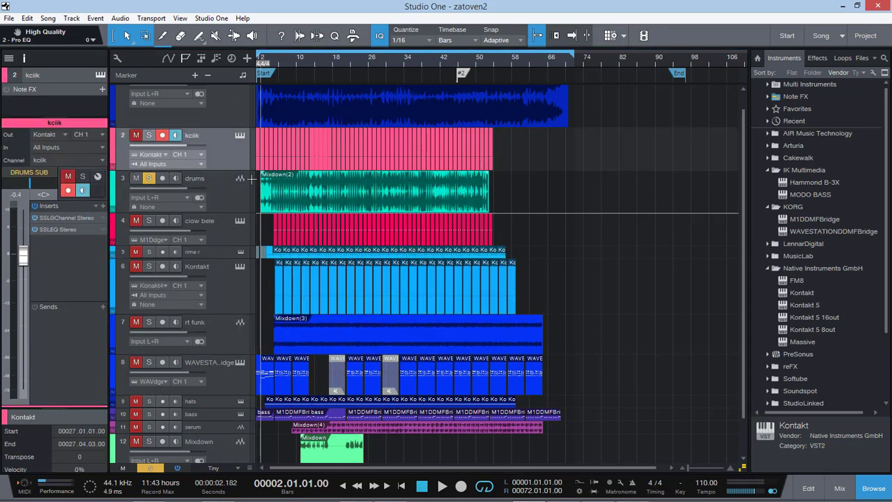
left_click(136, 136)
left_click(148, 136)
left_click(149, 220)
left_click(136, 220)
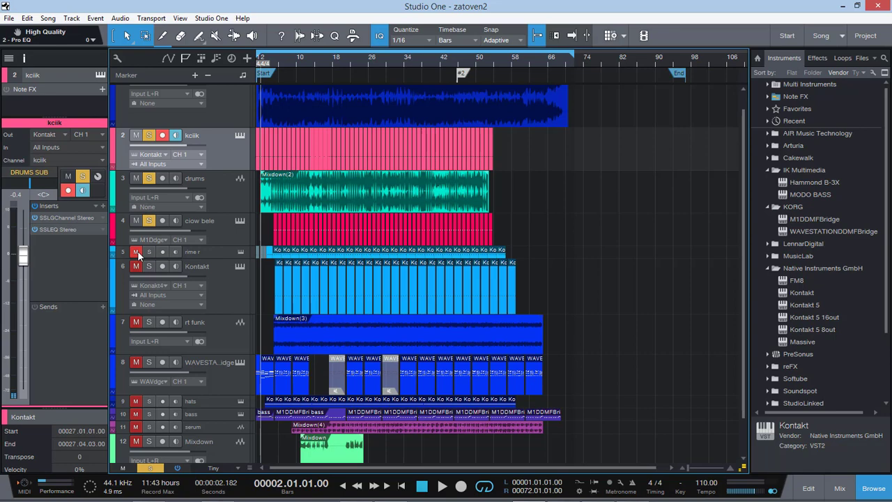
key("space")
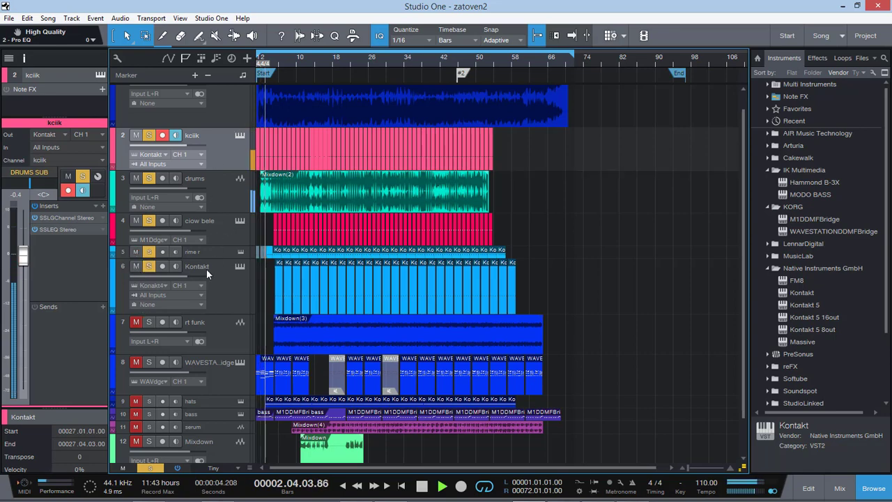
scroll(206, 269, "up", 1)
scroll(218, 278, "down", 1)
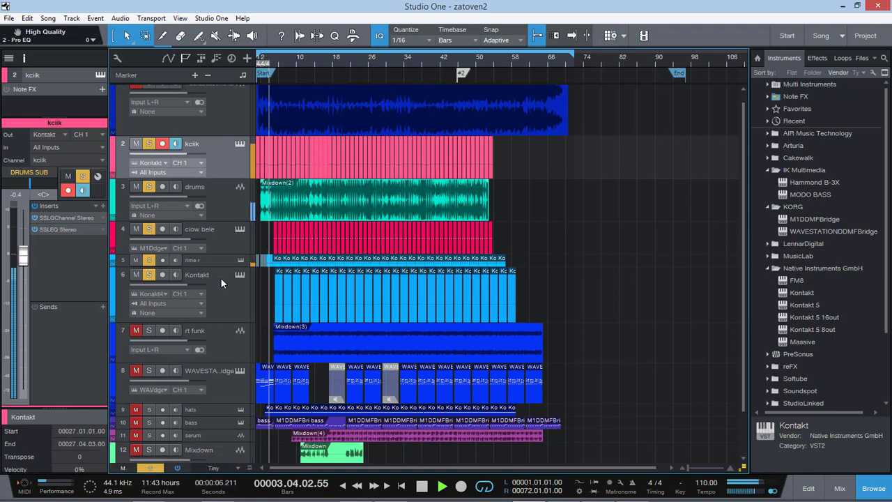
In the mixer console, unmute the drum compressor bus and inspect its SSLComp and PuigTec EQP1A plugins.
left_click(840, 488)
left_click_drag(566, 498, 754, 468)
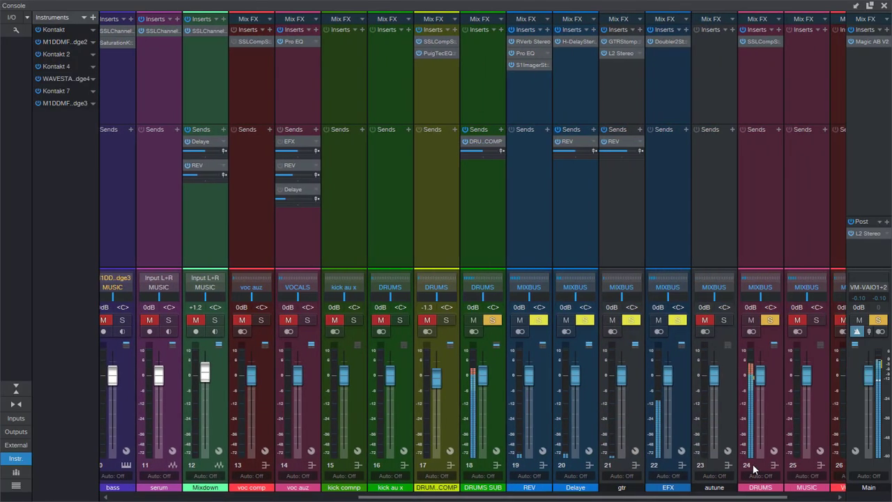
left_click(427, 320)
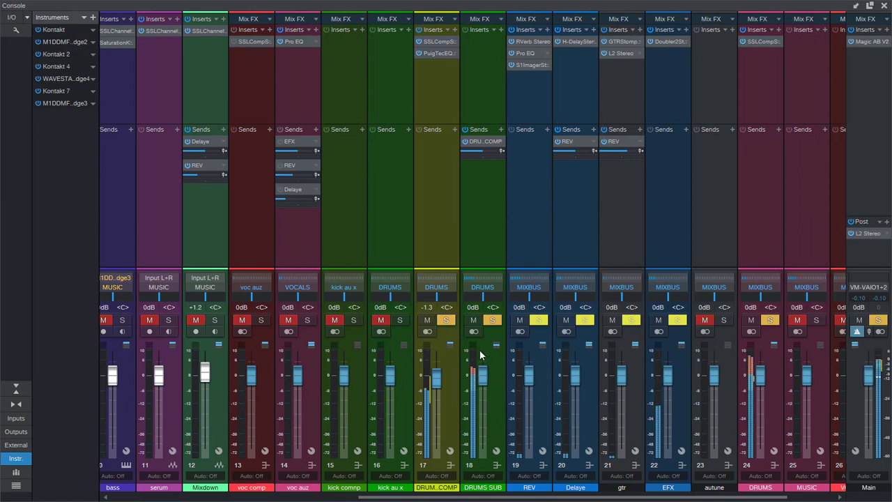
left_click(434, 41)
left_click(438, 54)
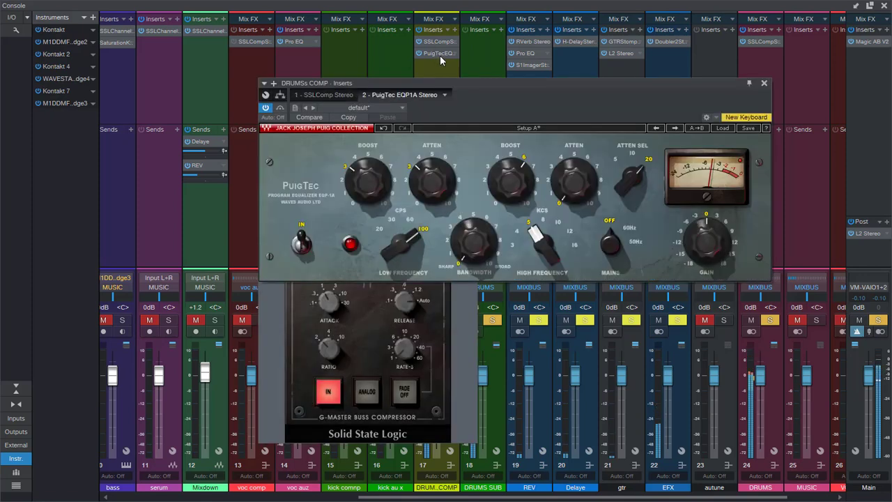
Close the drum bus and DRUMS SSLComp windows, then close the mixer console.
left_click(764, 83)
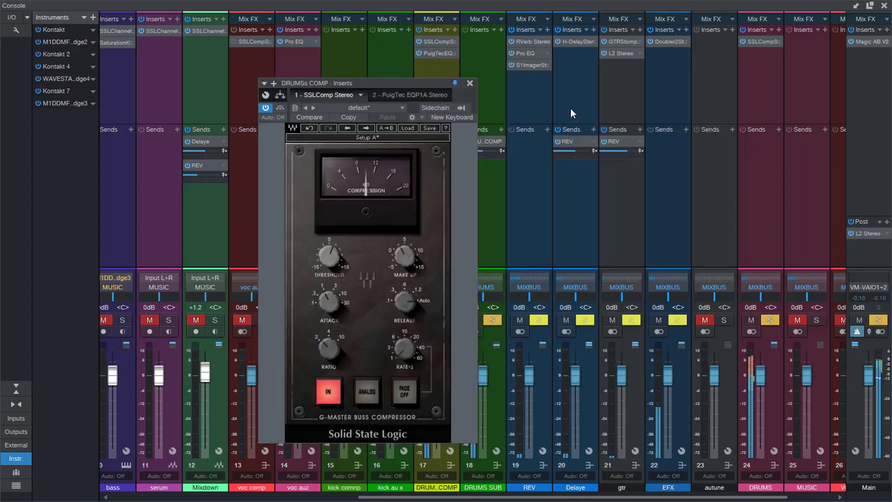
left_click(470, 83)
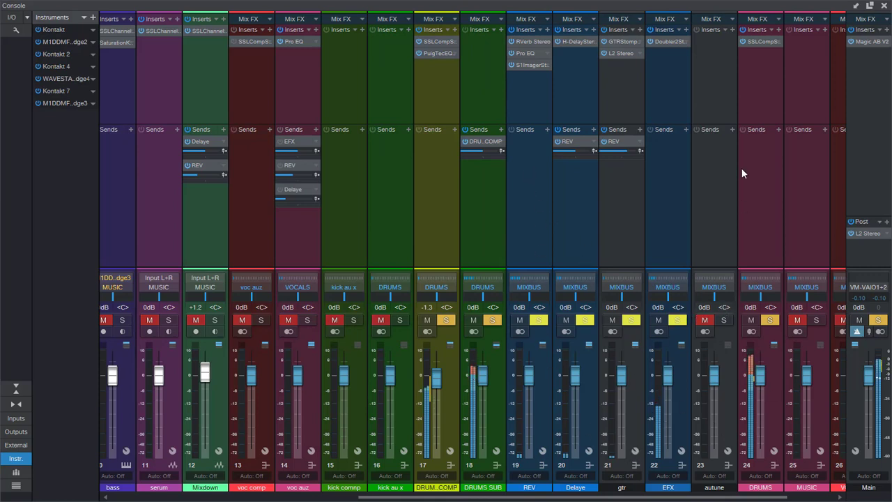
left_click(766, 39)
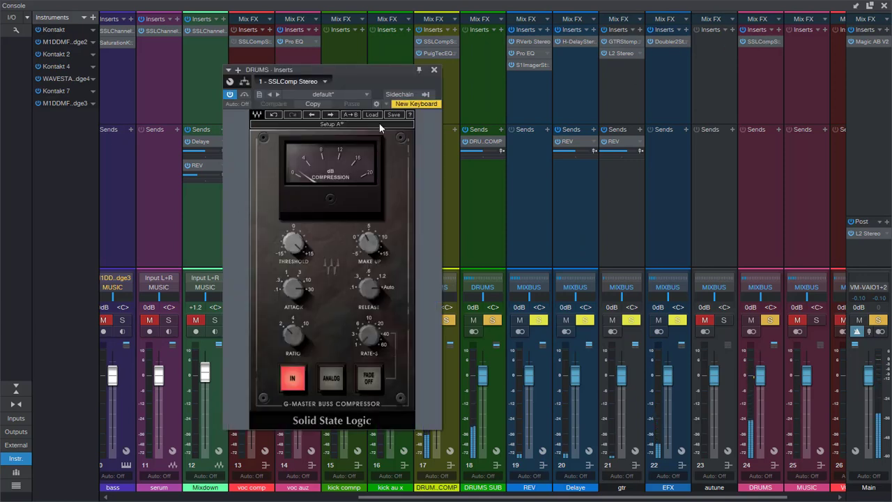
left_click(434, 70)
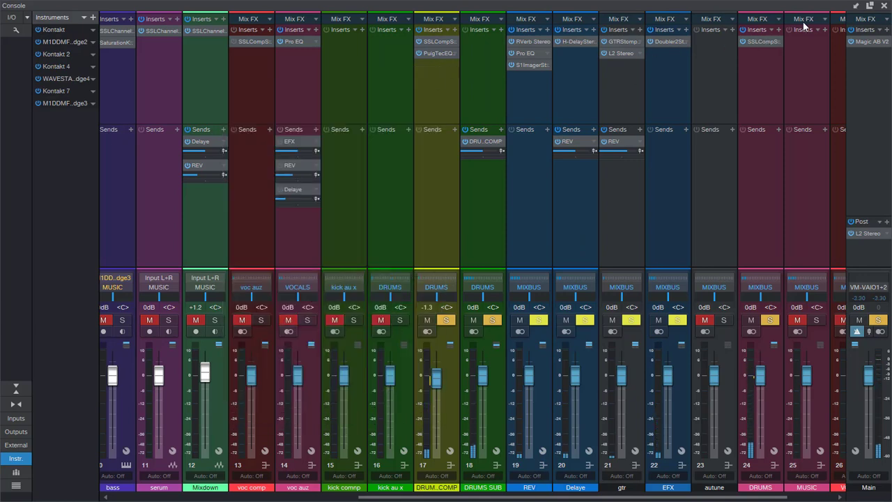
left_click(884, 5)
scroll(247, 328, "down", 2)
Unmute bass, make its lane taller, disable its input monitoring, and show its SSLChannel Stereo editor.
left_click(208, 372)
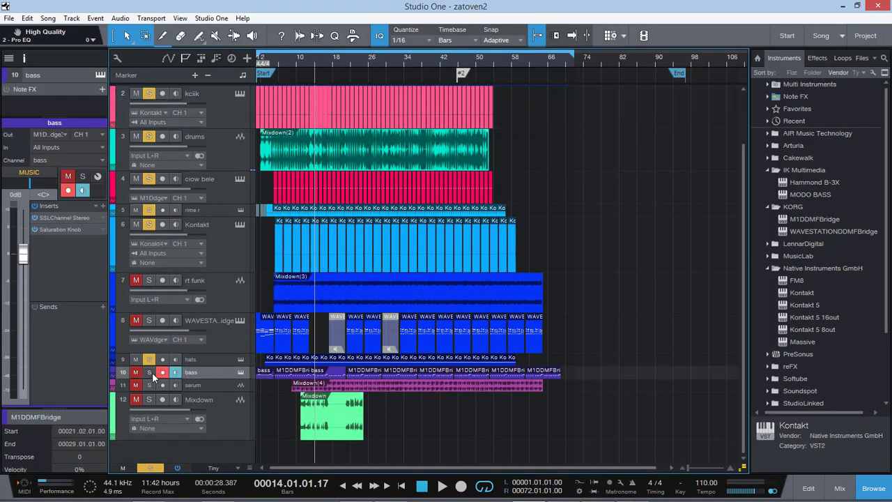
left_click(137, 373)
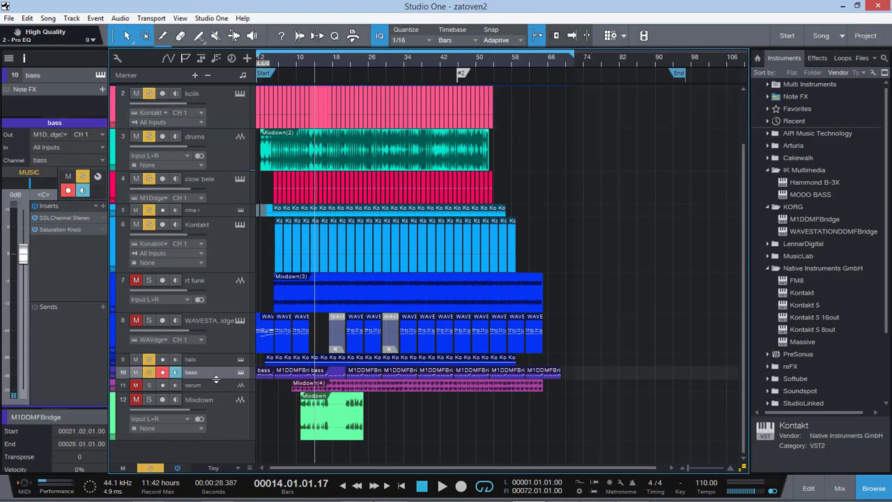
left_click_drag(214, 379, 213, 407)
left_click(177, 377)
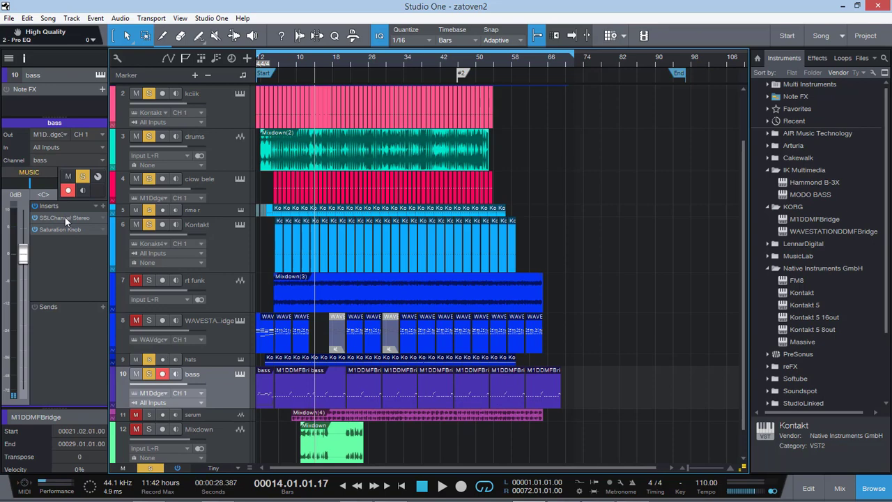
left_click(65, 217)
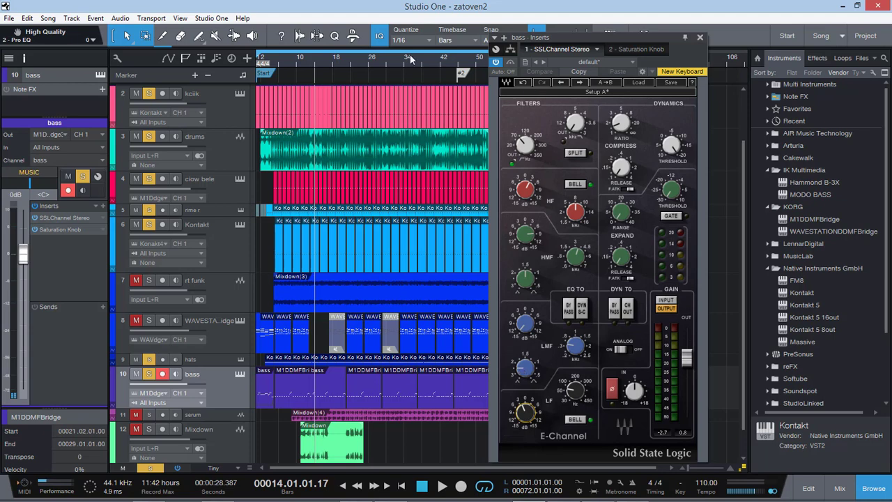
Set the playback position to bar 5 and start playback.
left_click(321, 63)
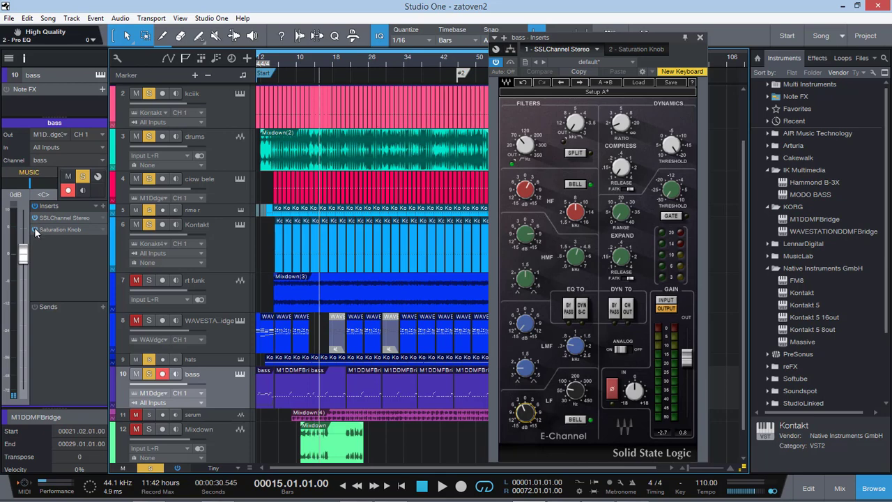
left_click(67, 230)
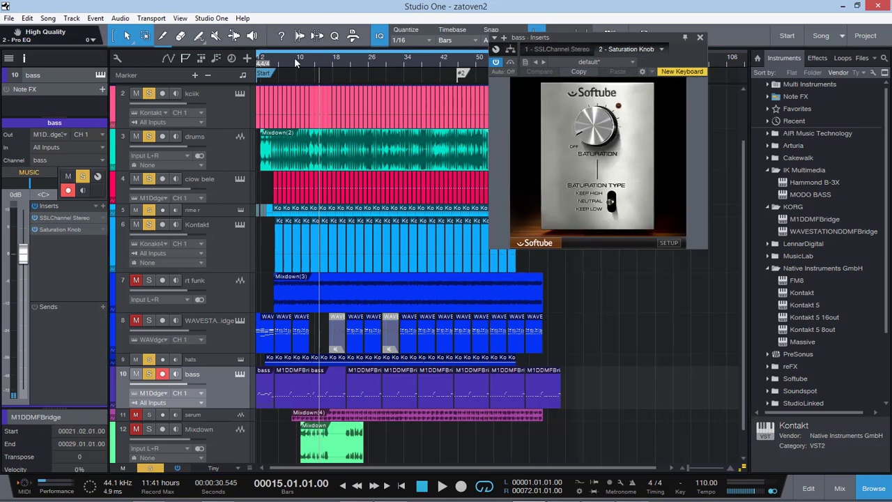
left_click_drag(295, 57, 277, 70)
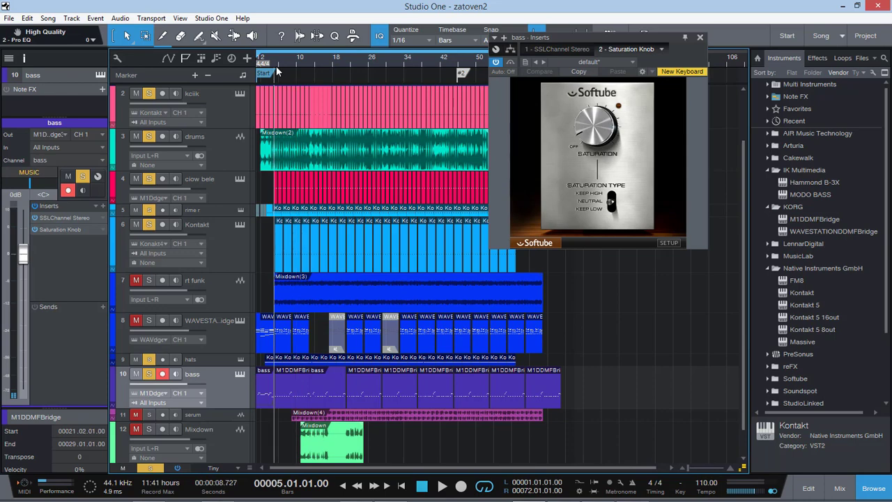
key("space")
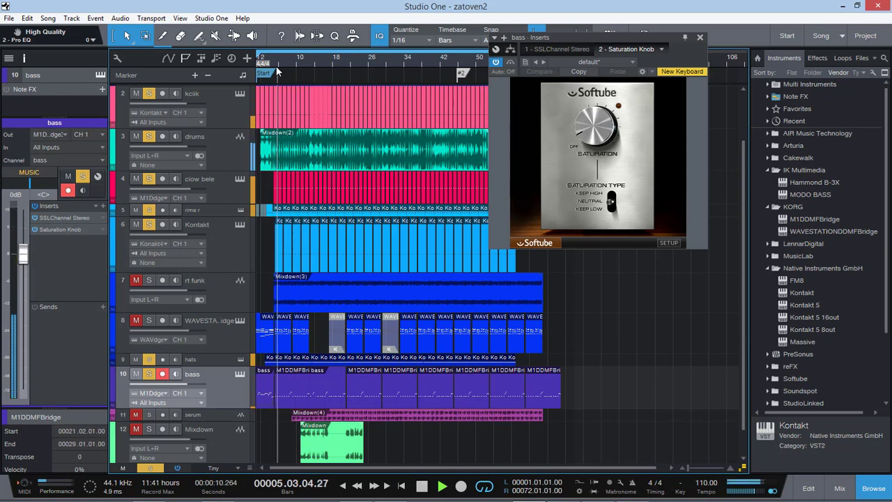
Close the drums inserts window and mute the drums track.
left_click(234, 151)
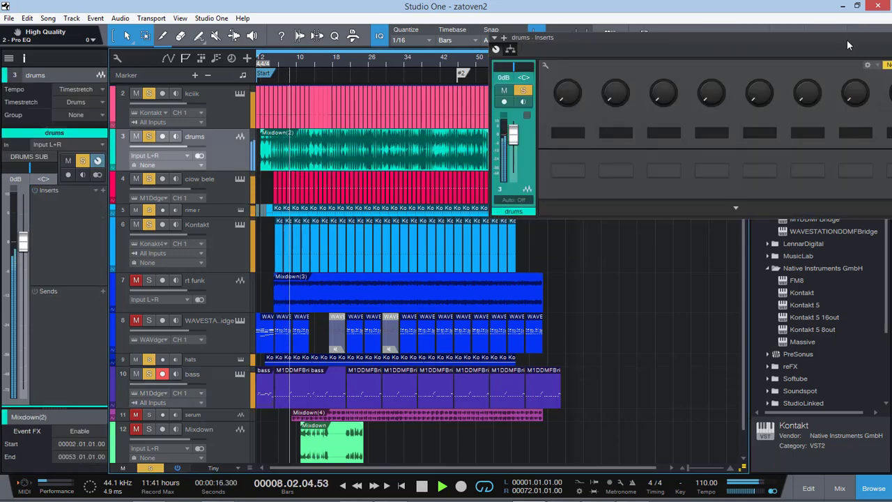
left_click_drag(847, 45, 504, 103)
left_click(587, 102)
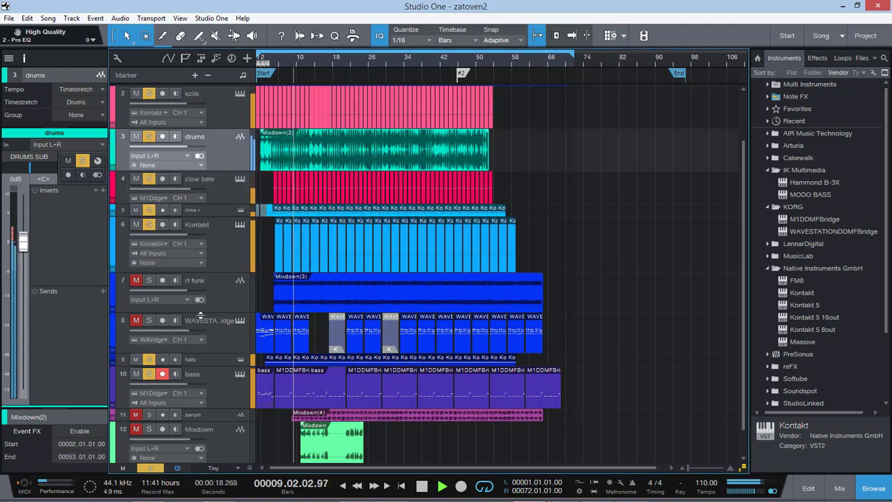
left_click(220, 377)
left_click(136, 136)
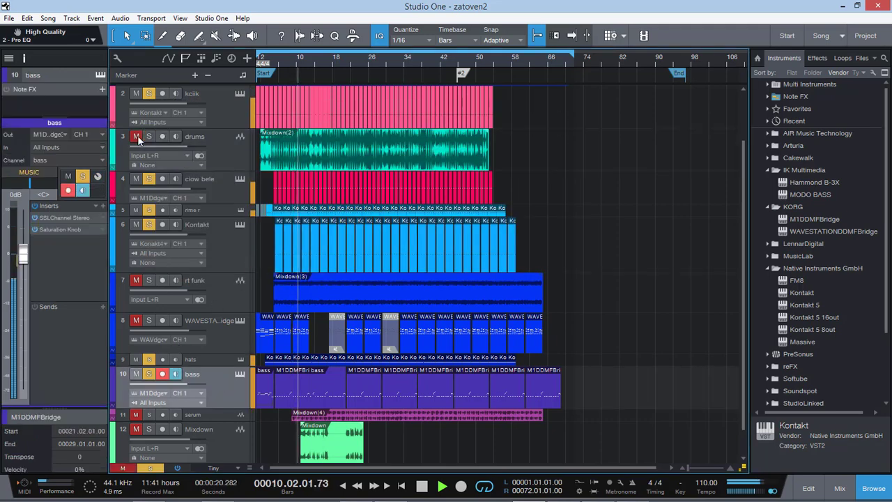
Compare the bass with its Saturation Knob bypassed, then stop and return to its SSL channel strip.
left_click(59, 228)
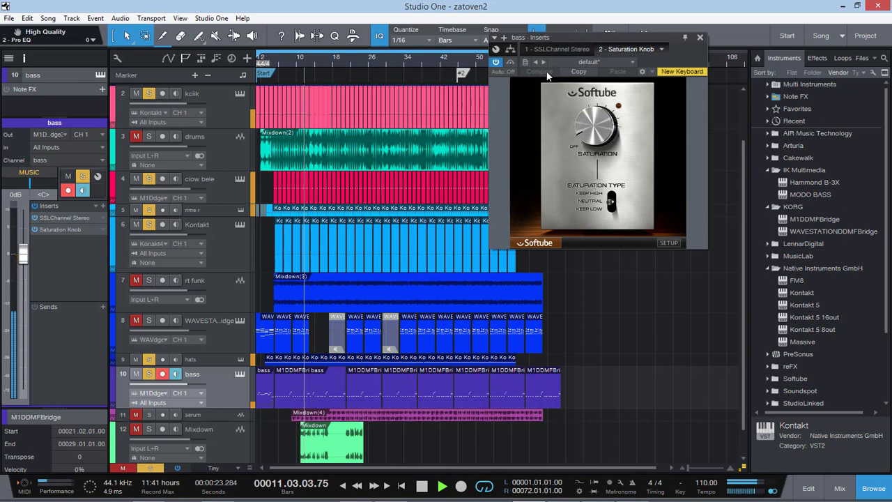
left_click(510, 62)
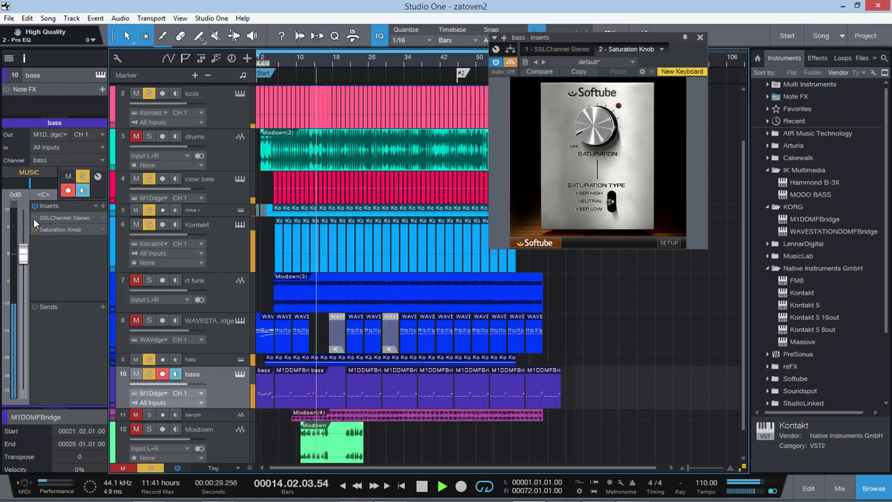
key("space")
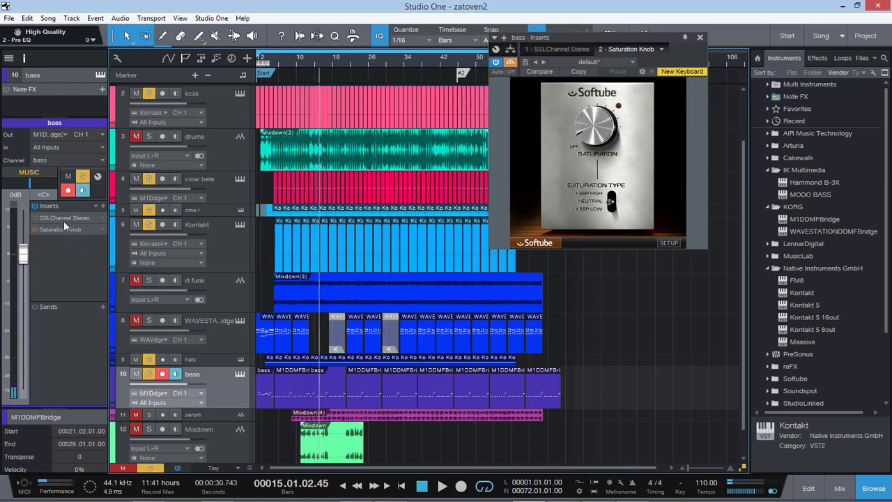
double_click(61, 215)
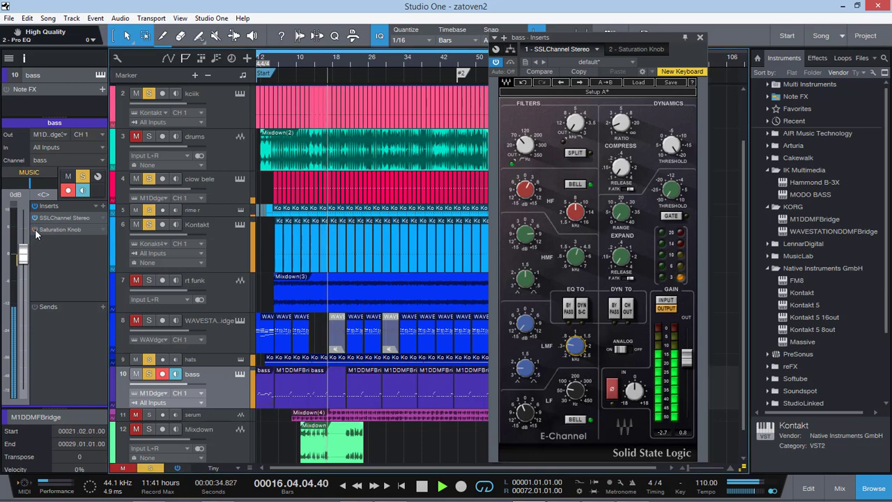
Close the bass SSL channel strip and Saturation Knob windows.
left_click(700, 37)
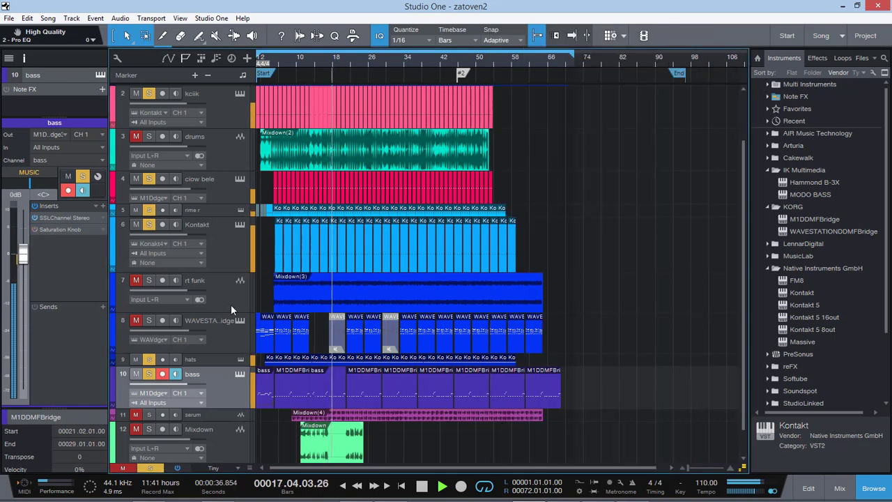
scroll(230, 305, "down", 1)
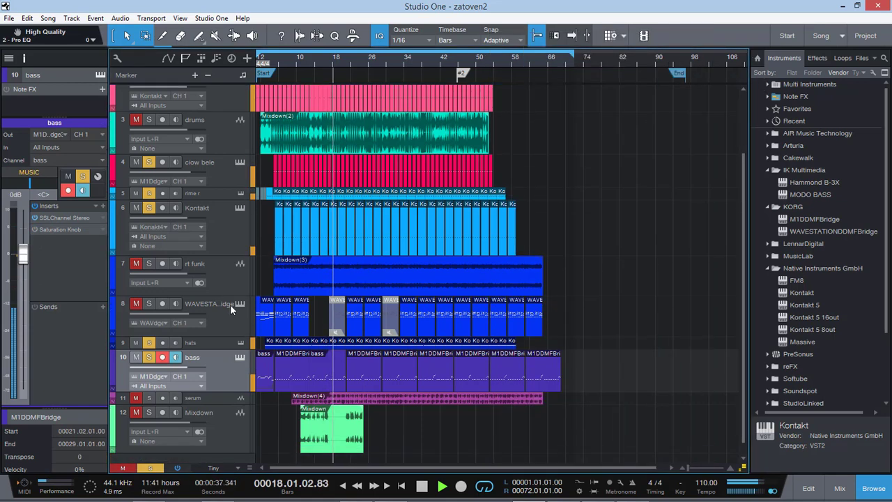
left_click(51, 229)
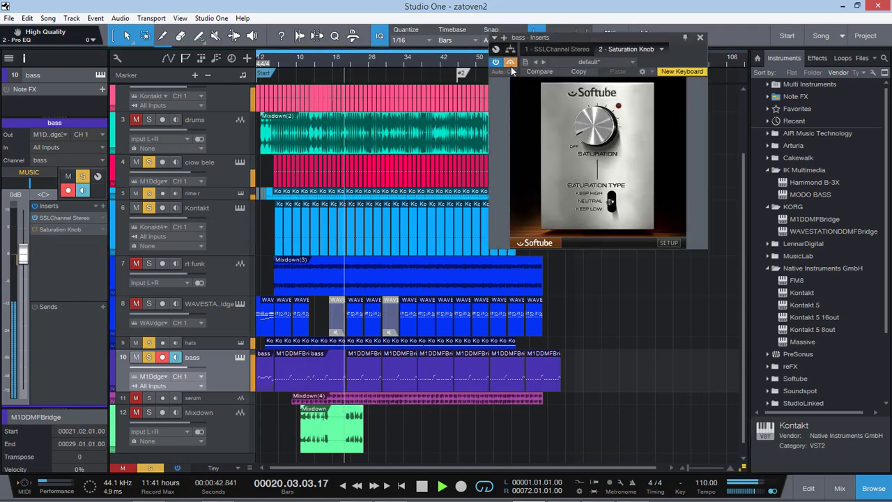
left_click(700, 38)
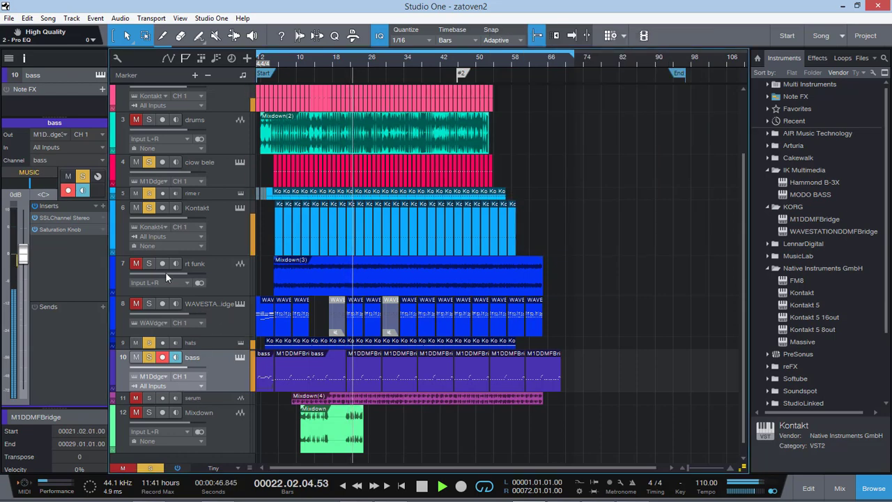
Unmute and solo rt funk and check band 3 near 128 Hz in its Q10 equalizer.
left_click(136, 263)
left_click(149, 263)
left_click(228, 281)
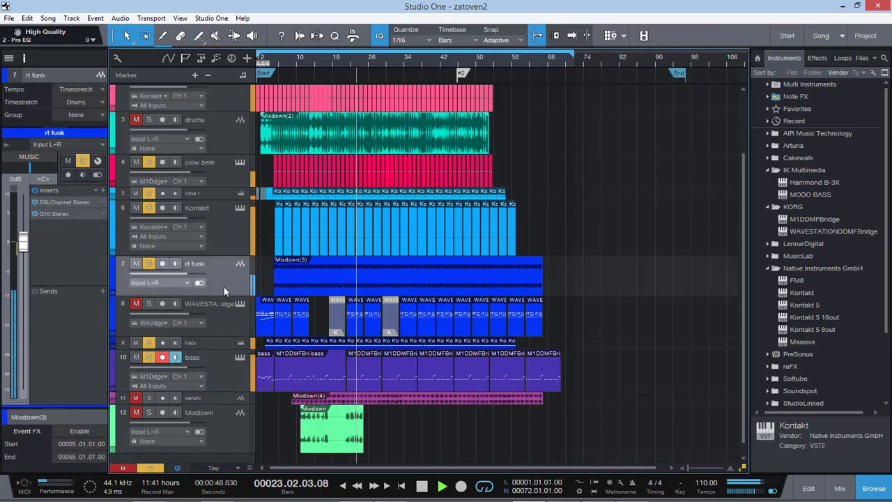
double_click(59, 213)
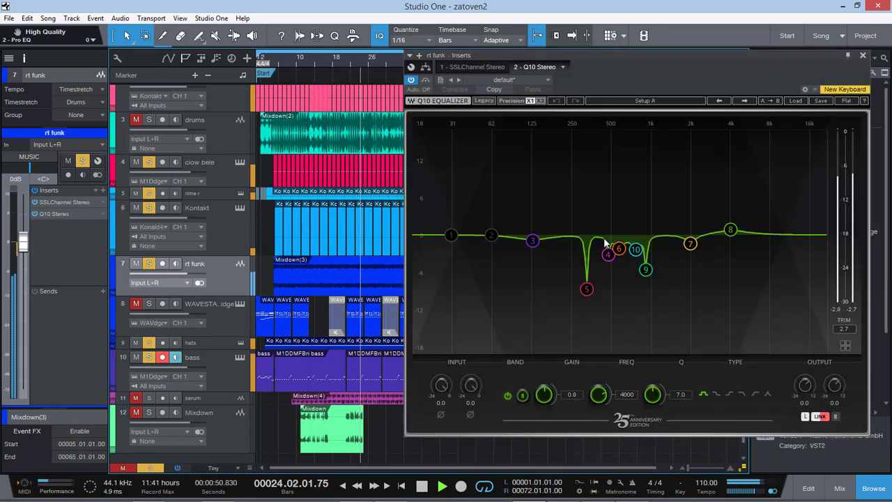
left_click(533, 241)
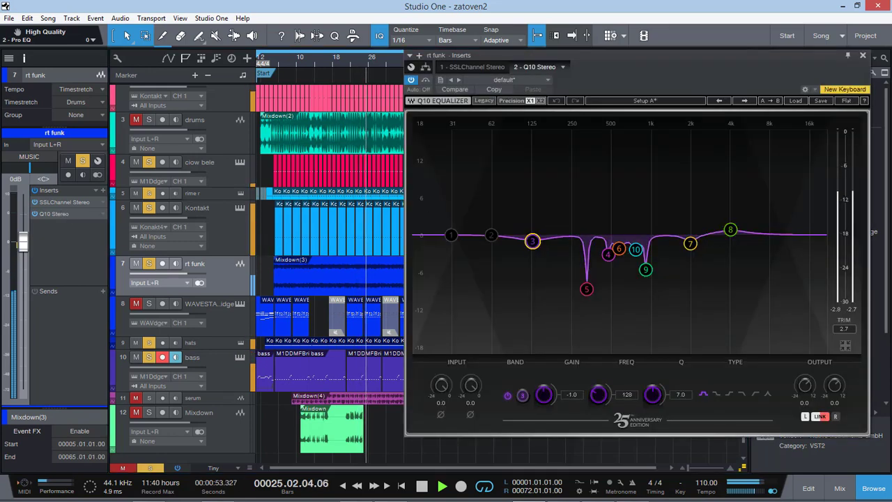
left_click(863, 55)
scroll(379, 265, "down", 1)
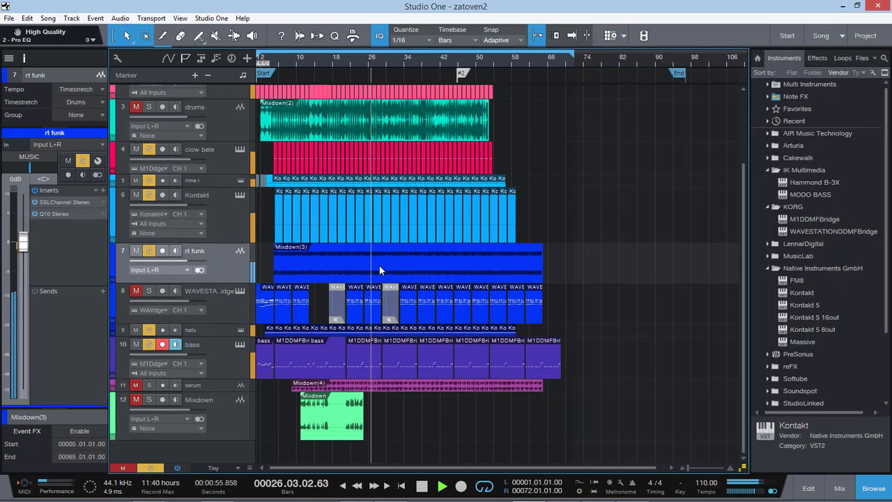
Stop playback, unmute the serum track, and clear the clip indicators in its SSL channel strip.
left_click(205, 386)
key("space")
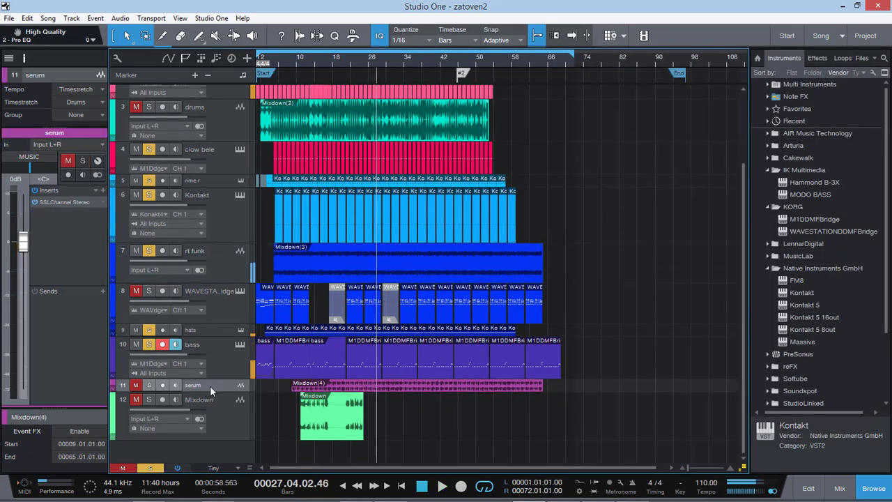
left_click(136, 386)
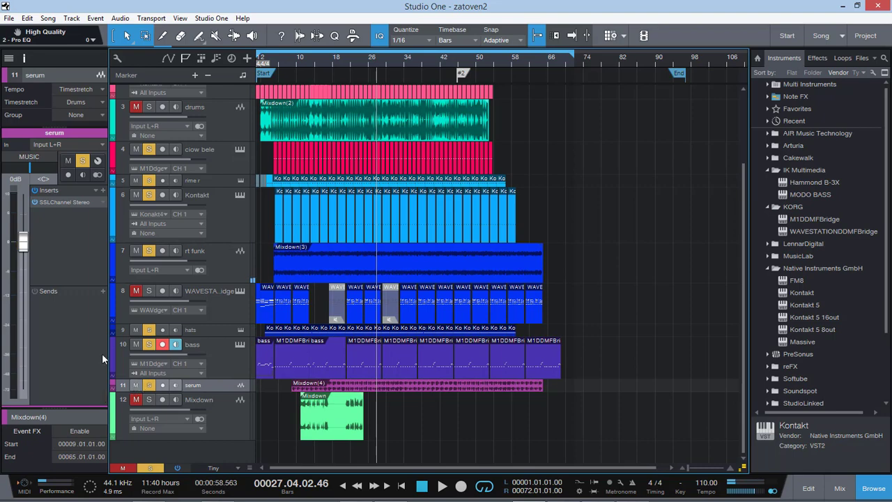
left_click(65, 200)
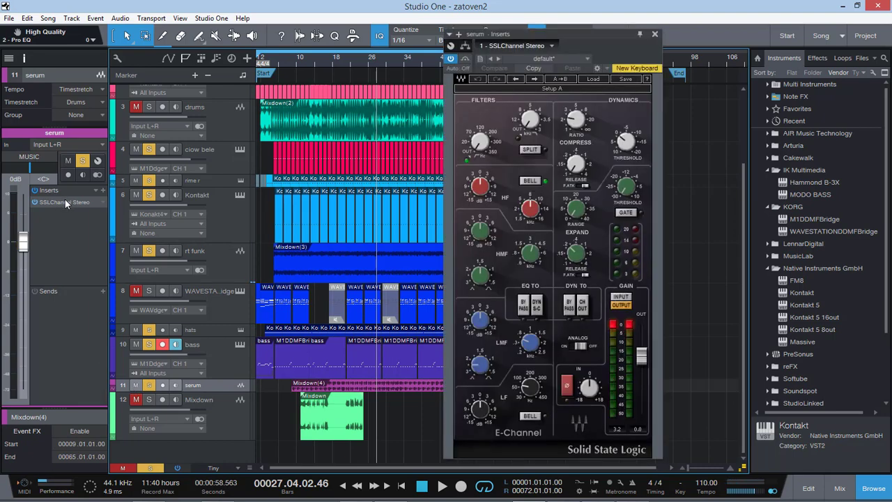
left_click(615, 324)
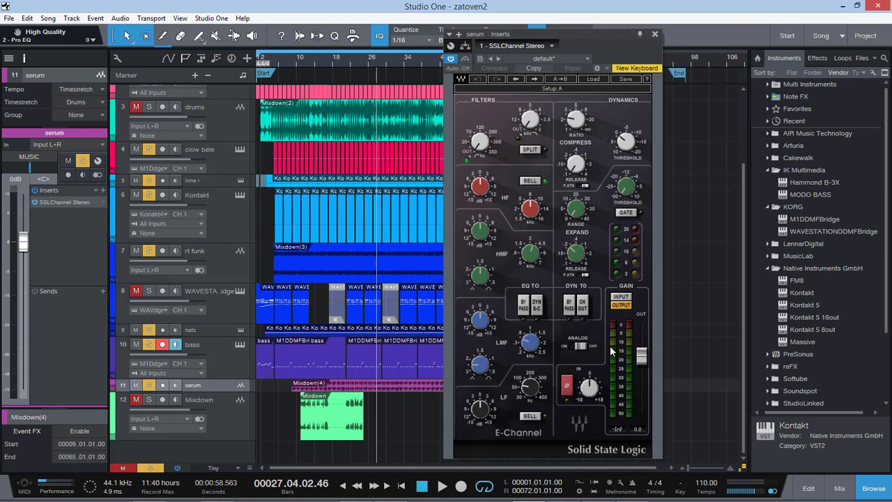
Enlarge the serum lane and listen to its part played from bar 12.
left_click_drag(217, 394, 217, 416)
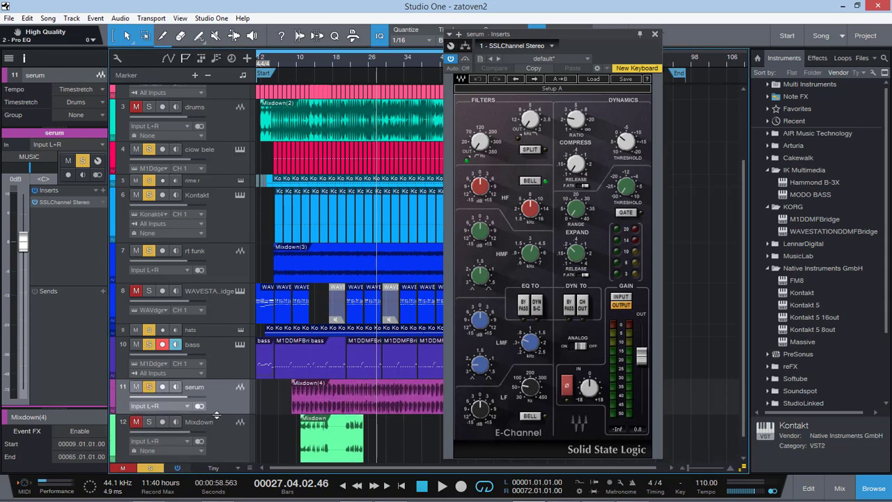
left_click(304, 64)
key("space")
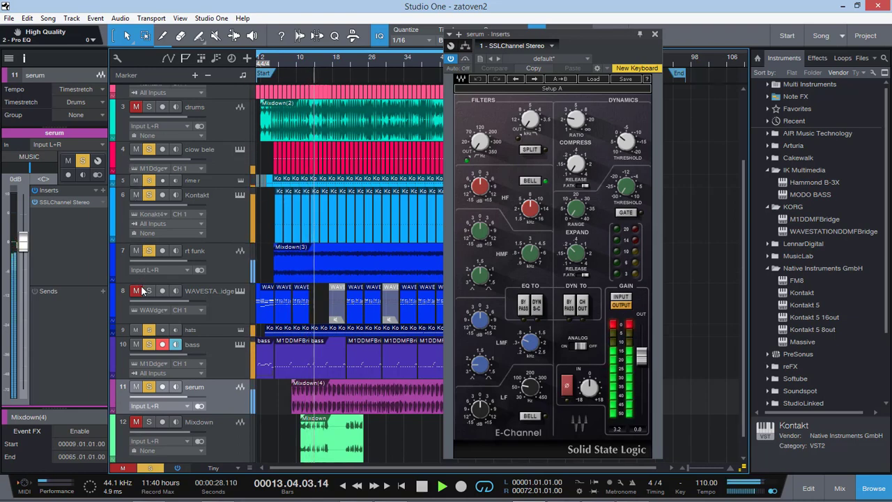
key("space")
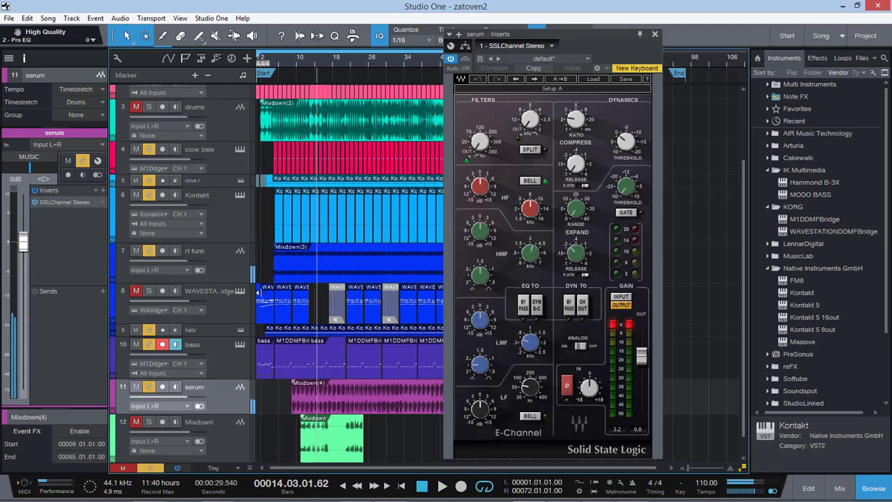
Unsolo and mute rt funk, mute serum, then start playback from bar 2.
left_click(656, 35)
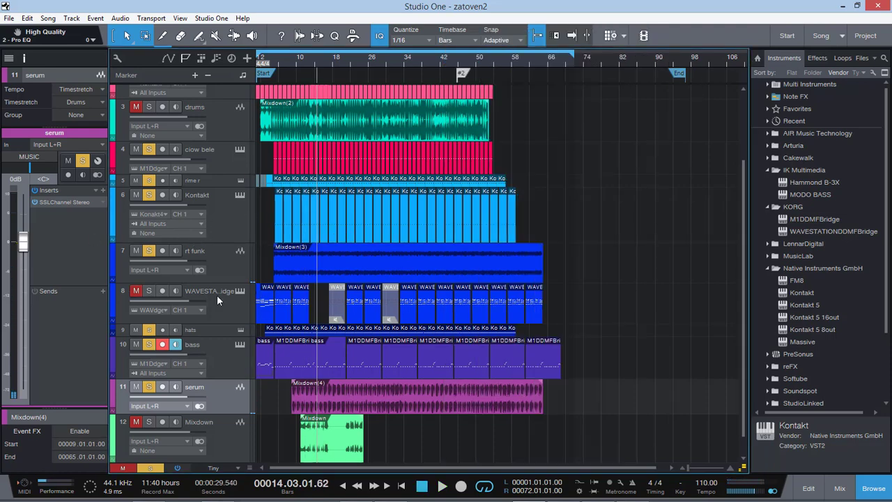
left_click(148, 251)
left_click(137, 251)
left_click(136, 388)
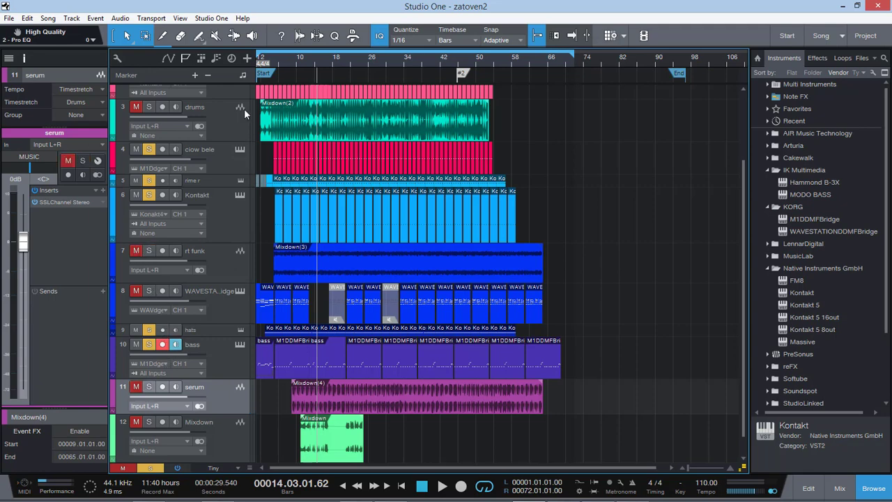
left_click(268, 62)
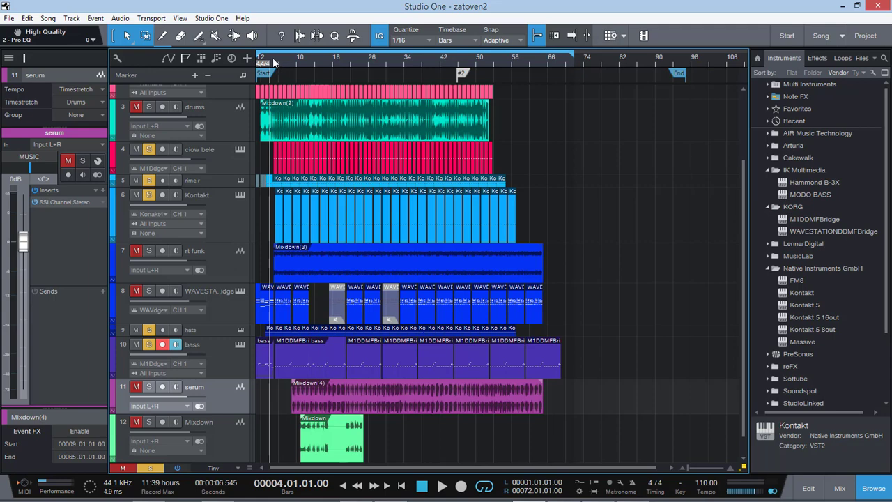
left_click(267, 61)
left_click(276, 61)
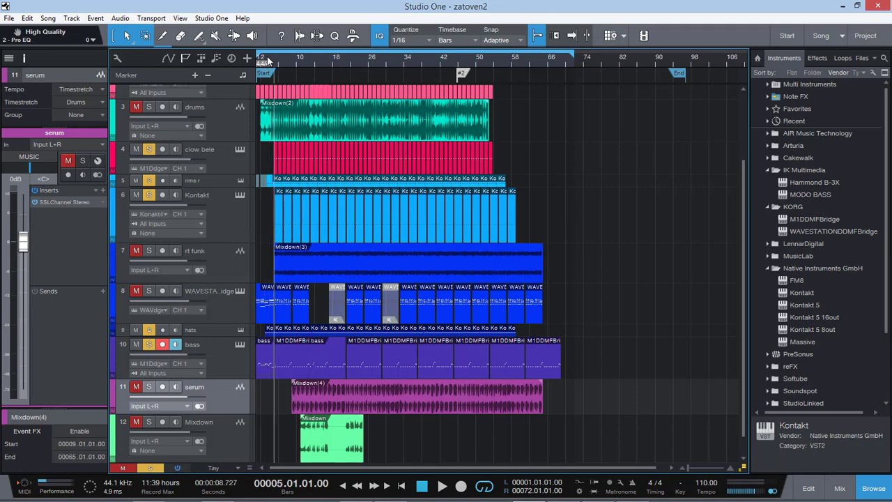
left_click(263, 60)
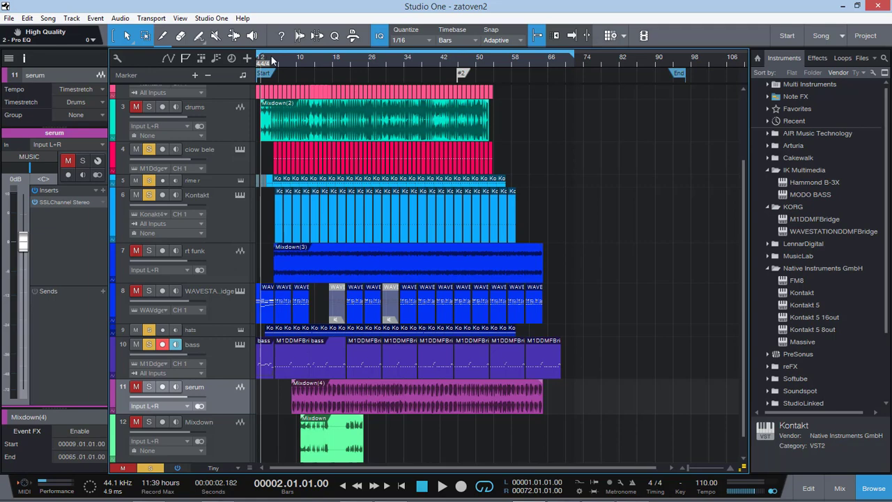
key("space")
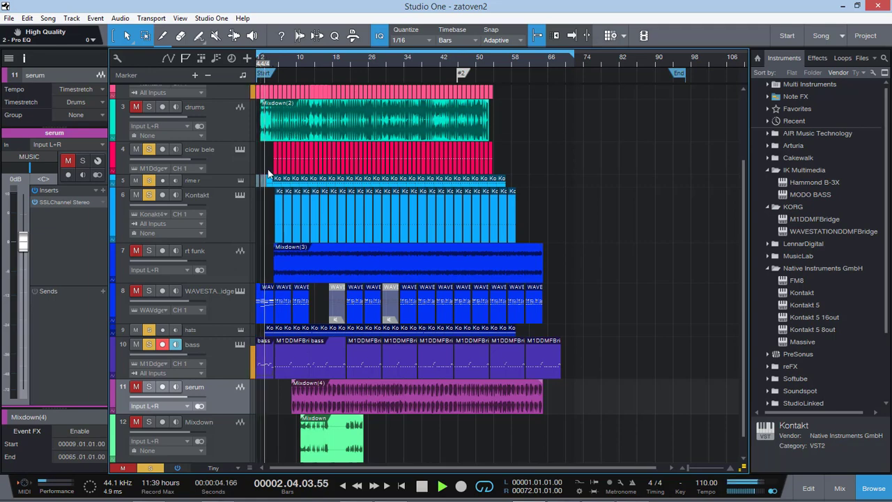
Unmute WAVESTATION, solo the drums and rt funk, and inspect the bass and rt funk tracks.
left_click(140, 290)
left_click(221, 292)
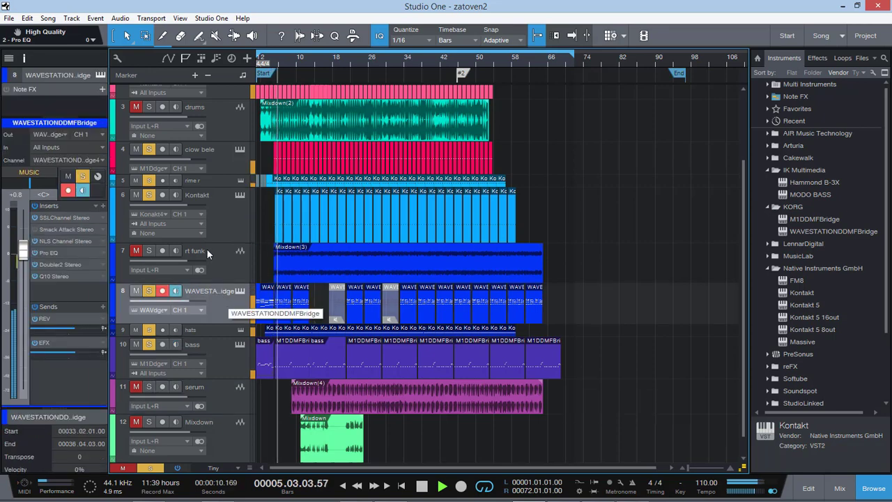
left_click(148, 106)
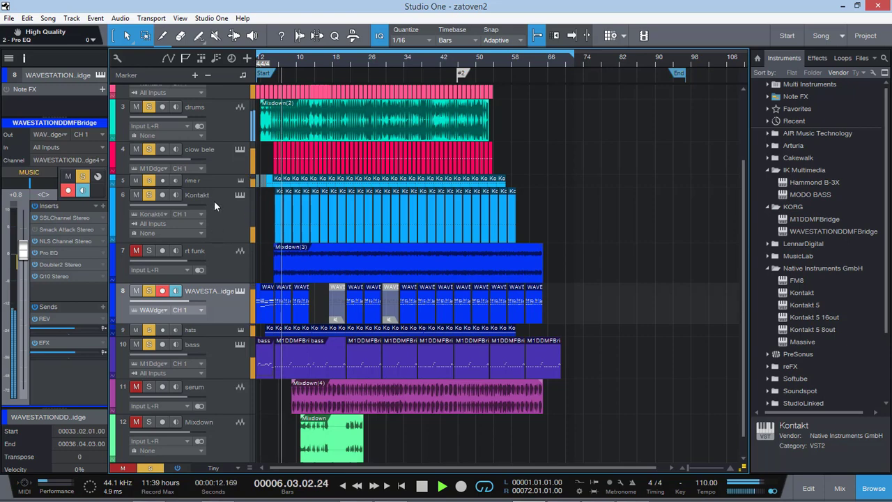
left_click(224, 120)
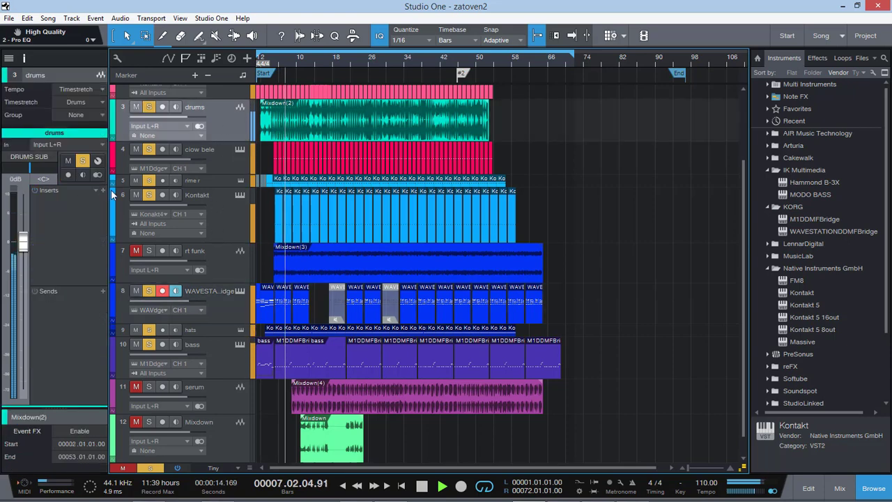
left_click(138, 251)
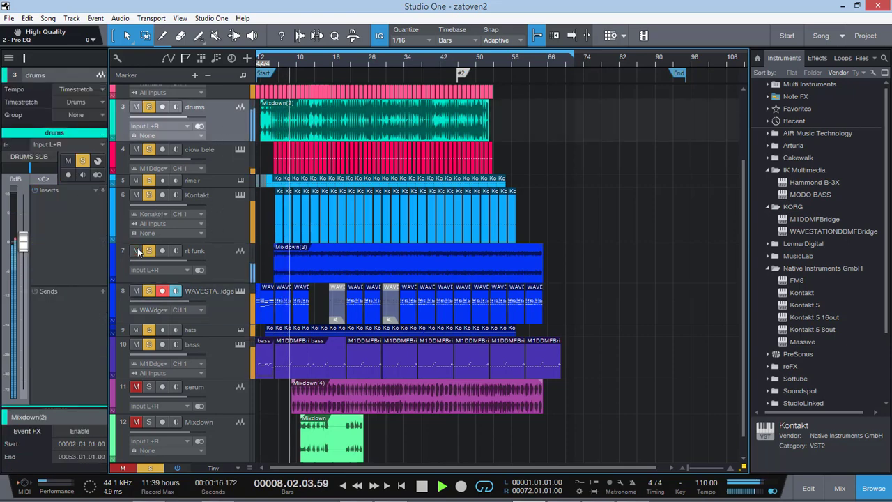
left_click(221, 354)
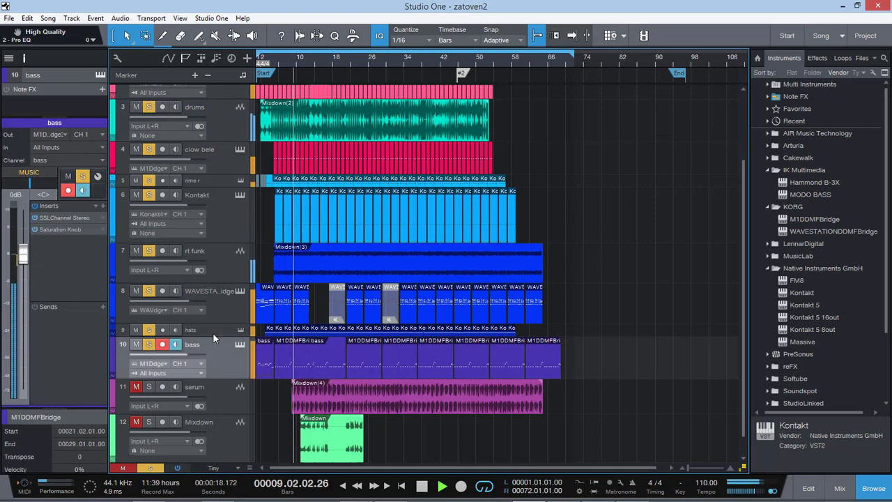
left_click(220, 264)
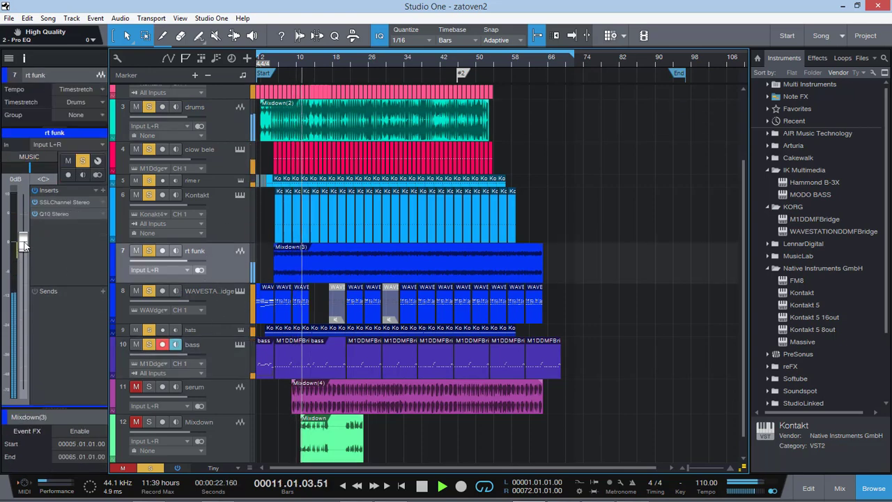
left_click(225, 352)
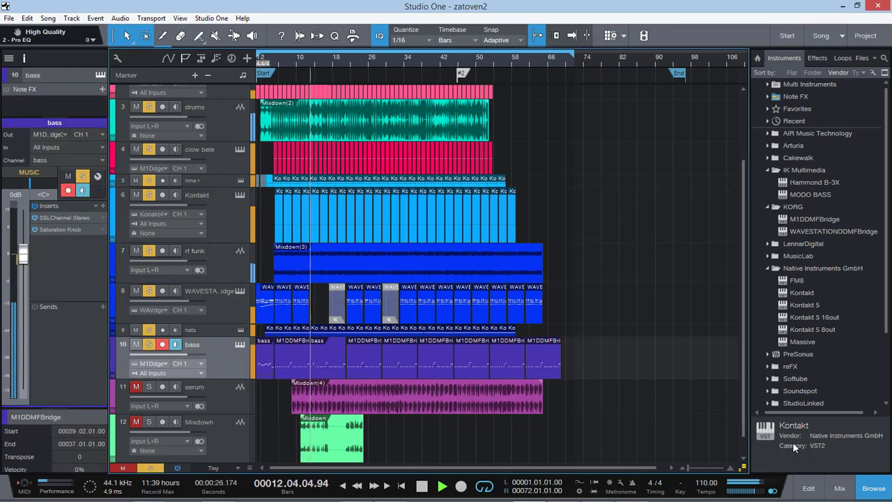
Unmute the serum track, lower its volume to -0.4 dB, and enlarge the rime r lane.
left_click(187, 399)
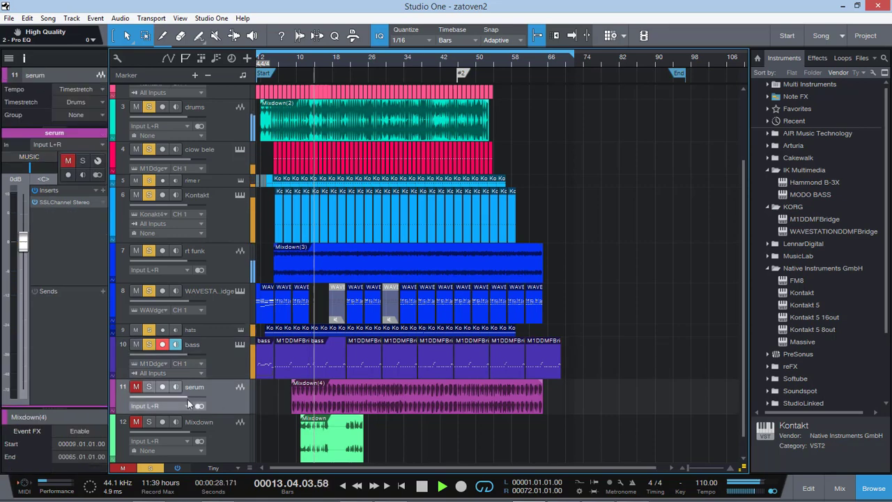
left_click(136, 386)
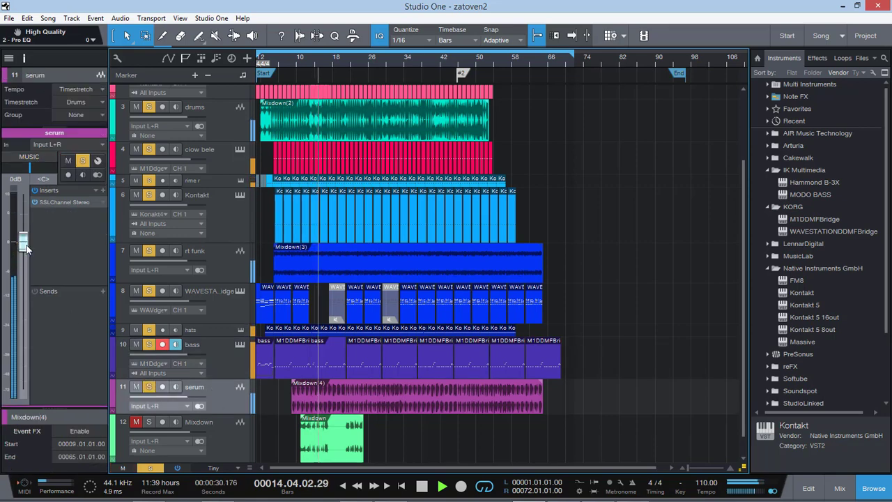
left_click_drag(26, 248, 26, 246)
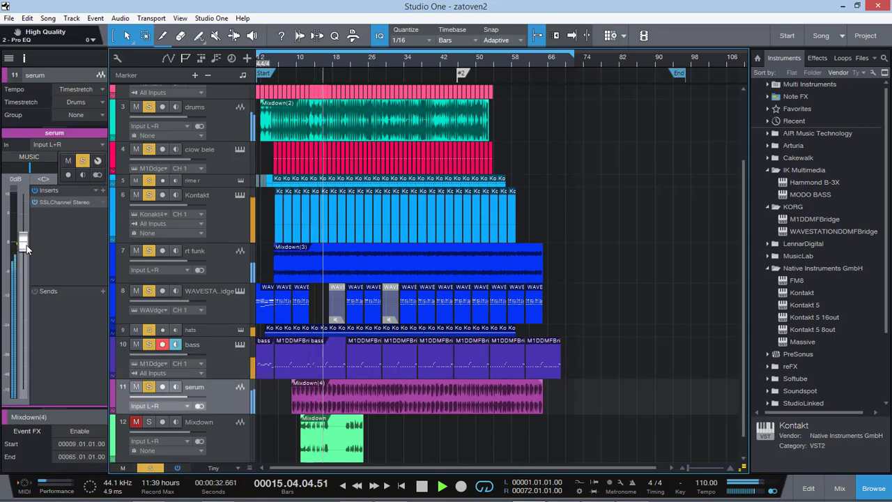
left_click_drag(219, 187, 220, 196)
left_click(219, 197)
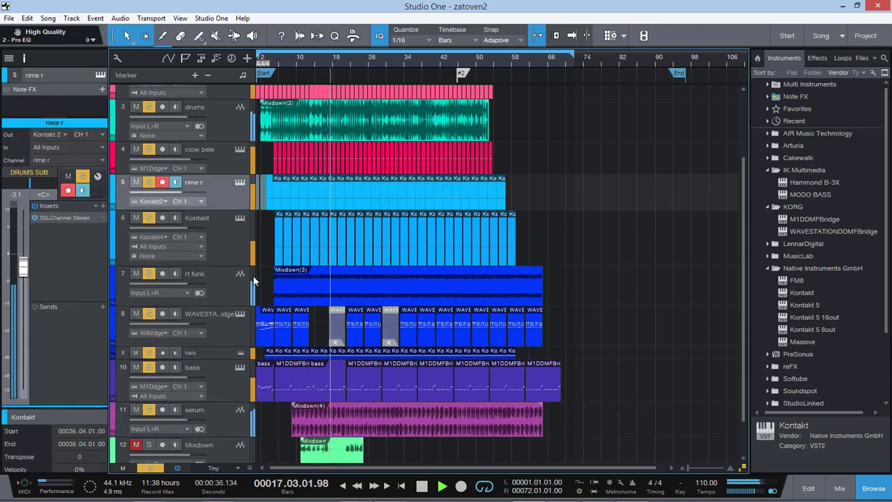
scroll(254, 275, "down", 2)
Unmute and solo the Mixdown track and trim its volume from +1.0 to +0.6 dB.
left_click(190, 400)
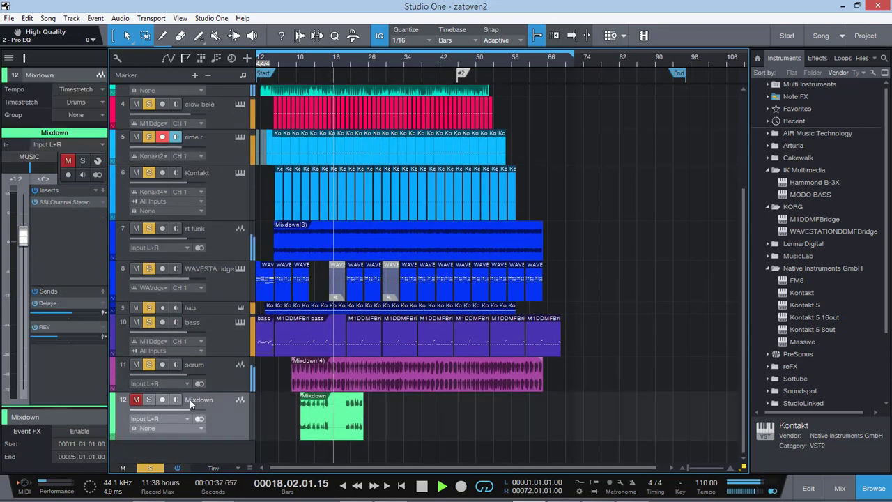
left_click(136, 400)
left_click(148, 399)
left_click_drag(21, 239, 20, 242)
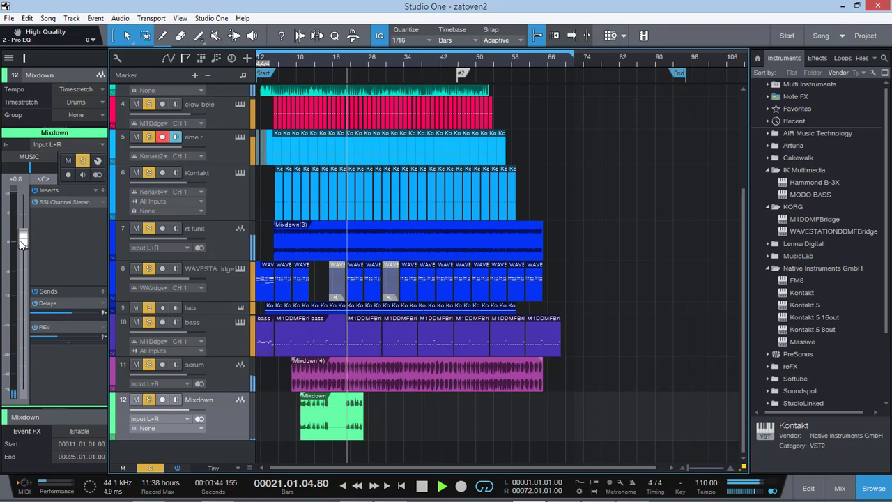
left_click_drag(21, 242, 21, 246)
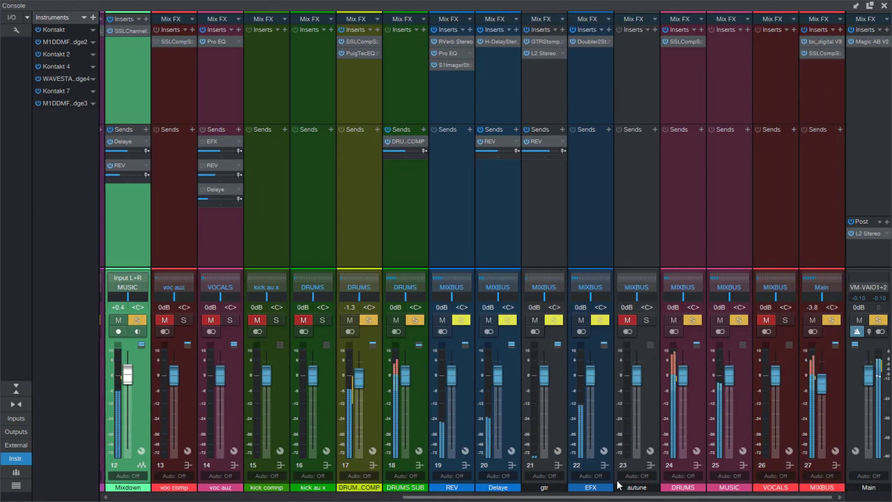
Unmute the autune channel in the console and close the console.
left_click(627, 320)
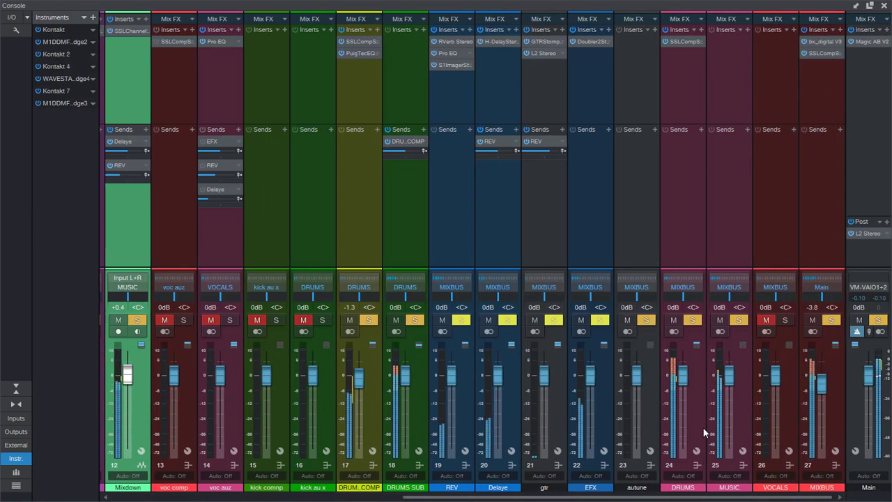
left_click_drag(618, 496, 239, 496)
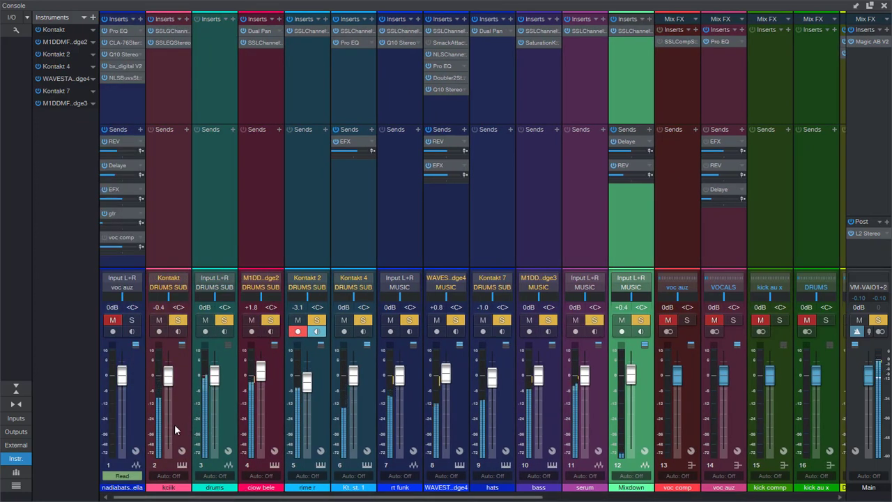
left_click(886, 6)
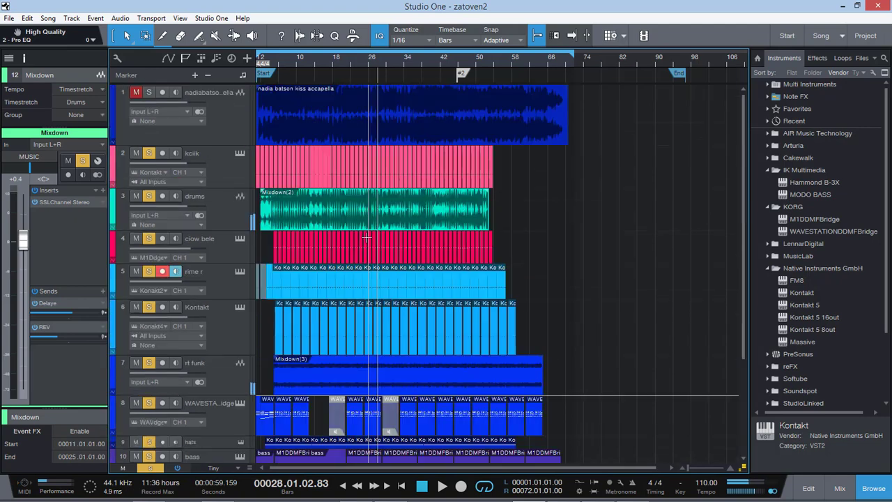
Clear all solos, solo the drums track, and audition it from bar 7.
left_click(214, 207)
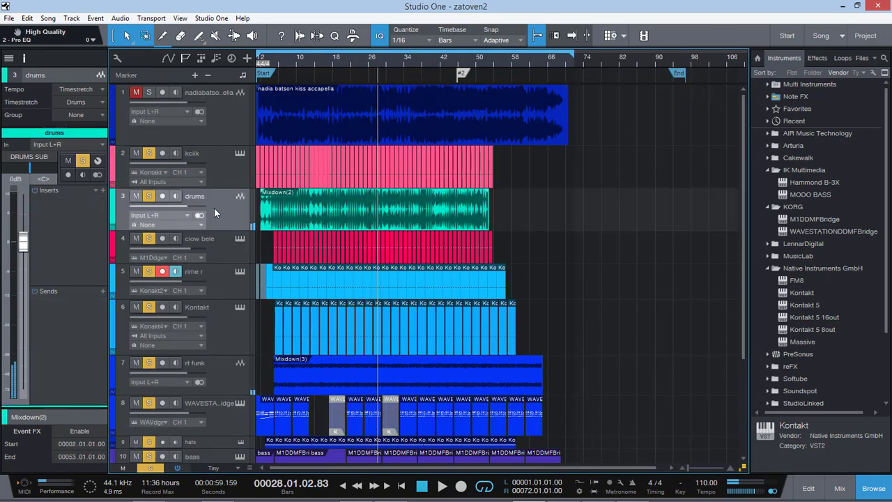
left_click(156, 468)
left_click(148, 197)
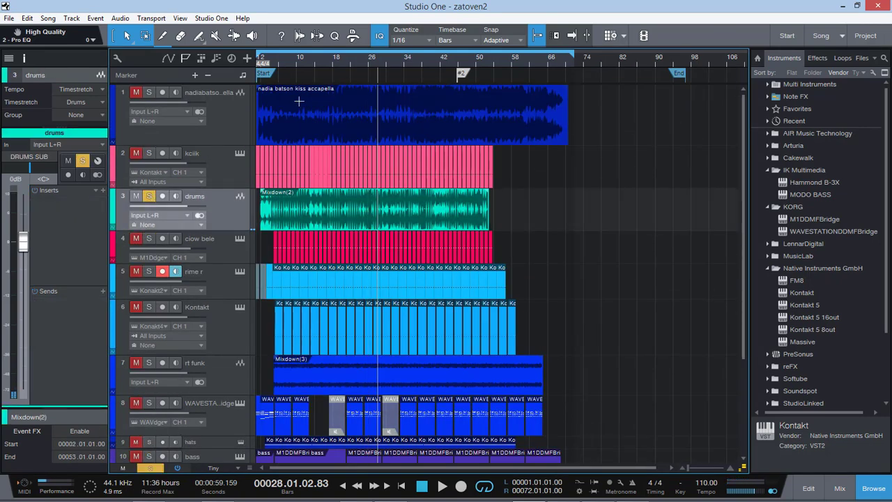
left_click(283, 59)
key("space")
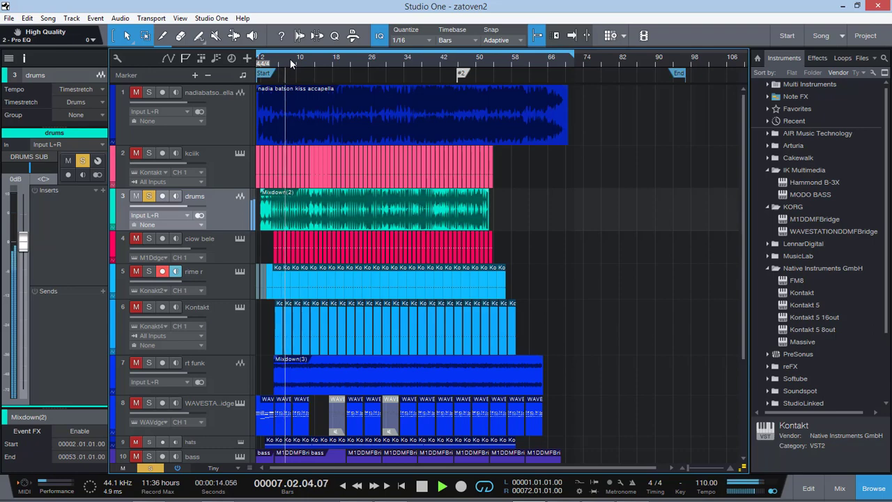
key("space")
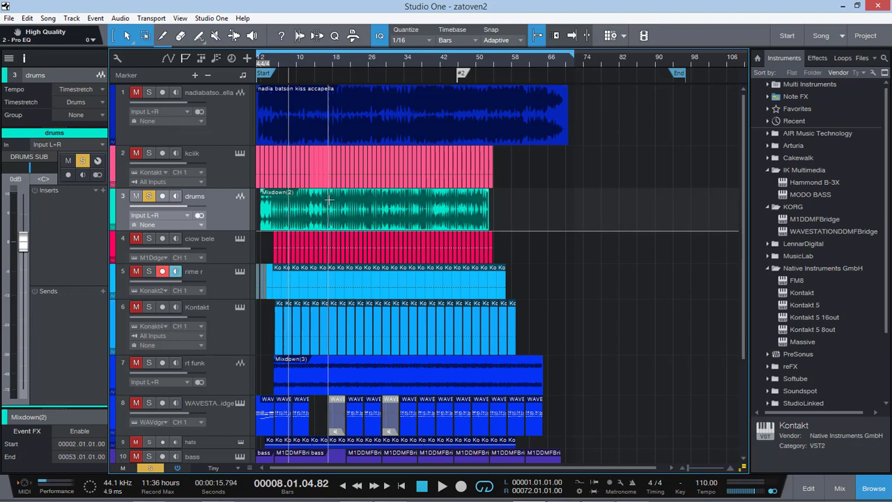
Clear all solos and mutes, solo the kiss accapella vocal track, and play from bar 2.
left_click(265, 63)
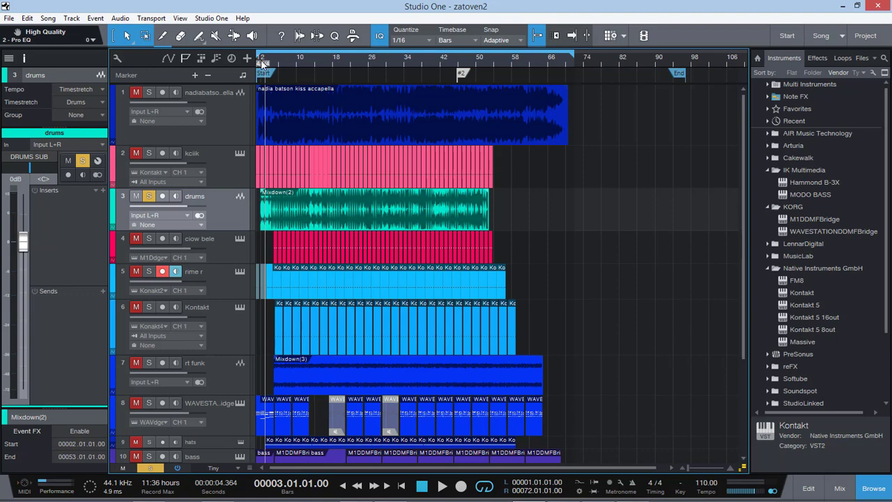
left_click(262, 63)
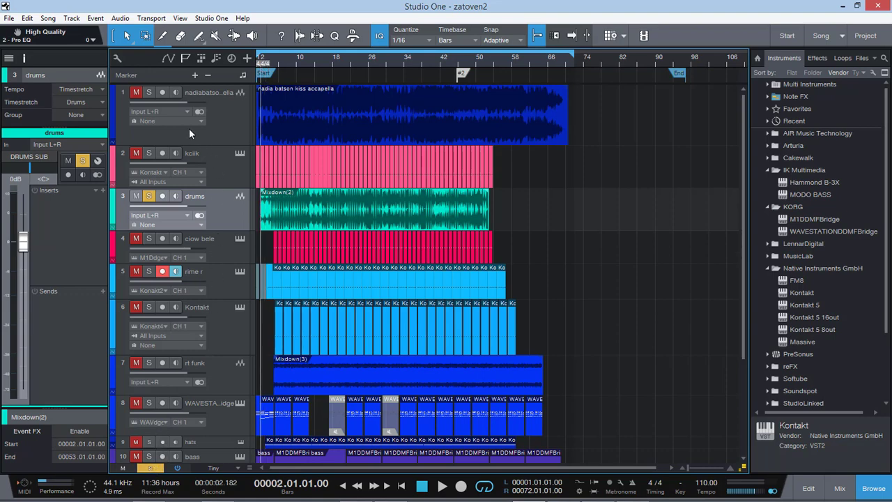
left_click(150, 466)
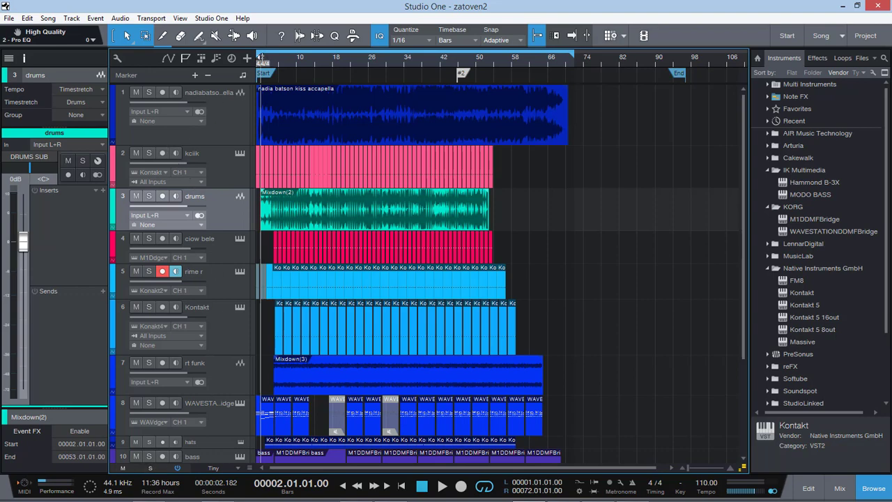
left_click(149, 93)
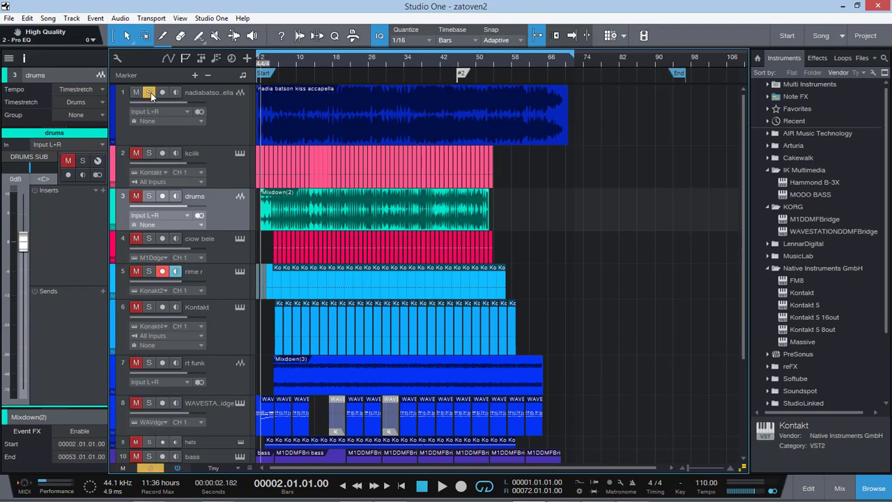
key("space")
left_click(260, 101)
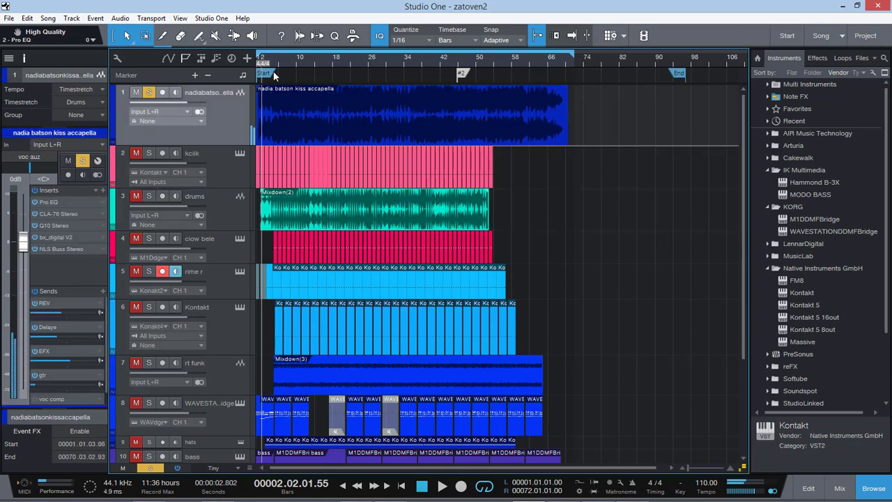
left_click(275, 59)
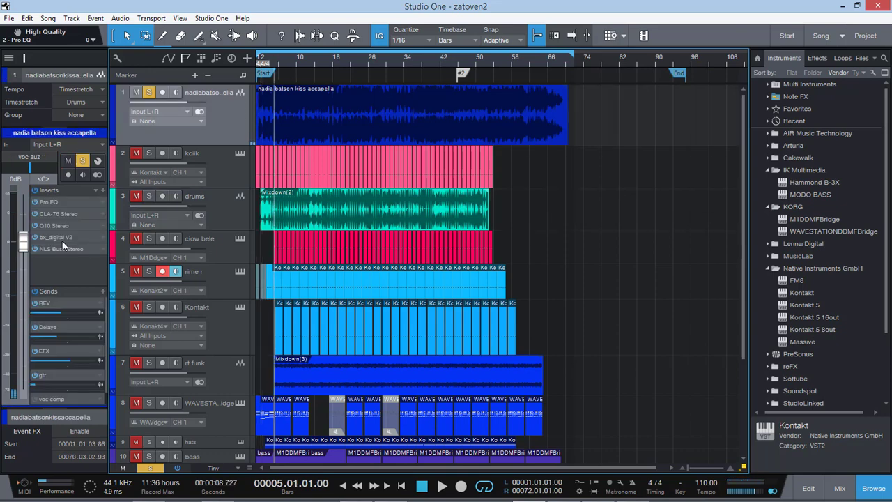
left_click(51, 240)
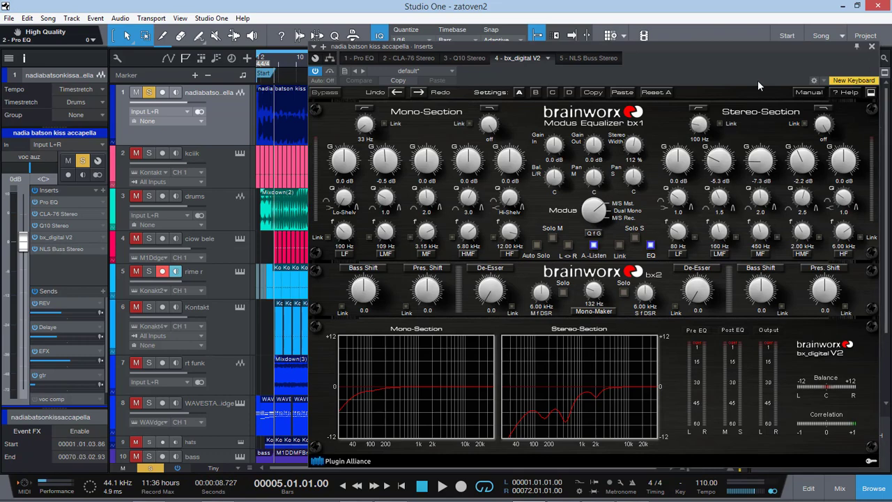
left_click(42, 228)
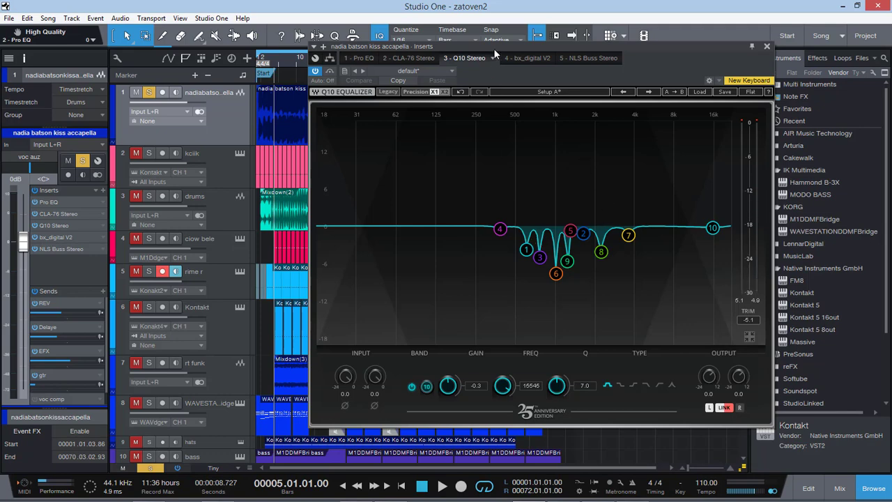
left_click_drag(493, 48, 564, 65)
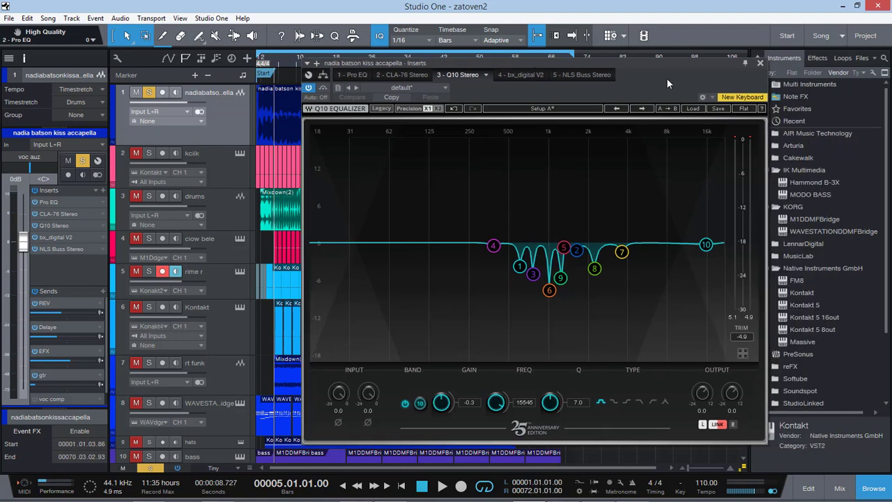
left_click(760, 63)
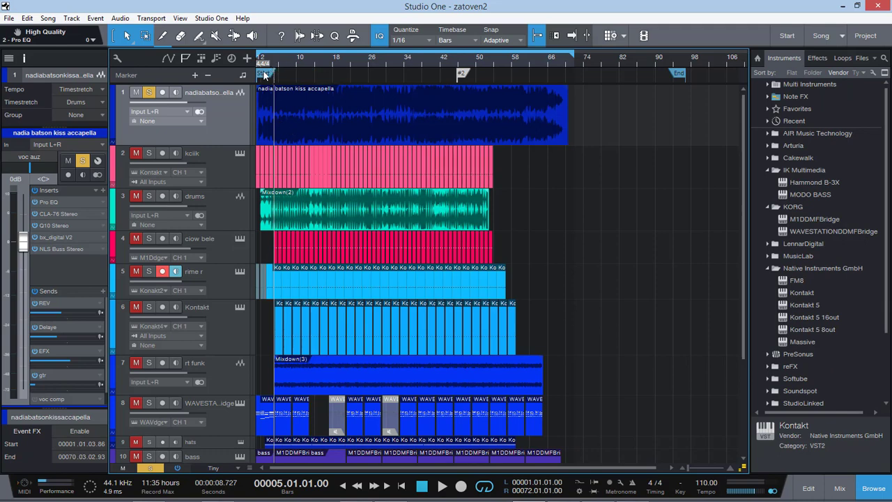
Preview playback from bar 7, then bring up the Delaye channel's H-Delay.
left_click(281, 58)
key("space")
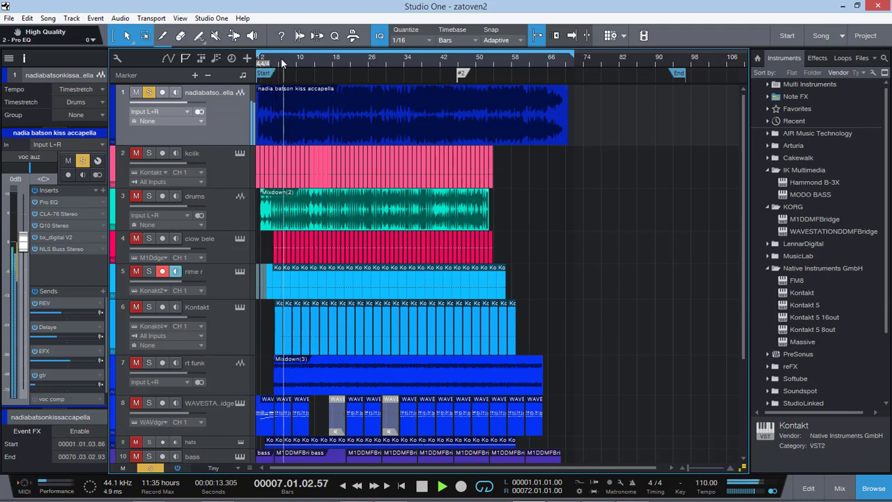
key("space")
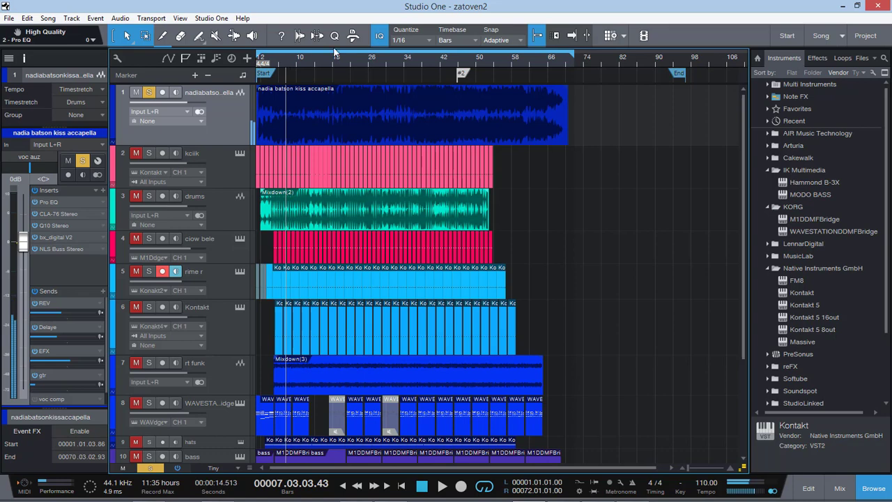
left_click(334, 60)
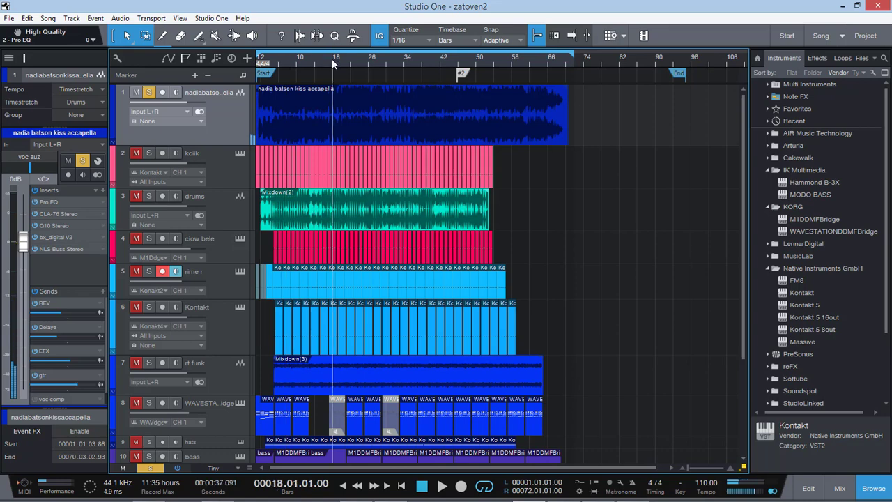
double_click(52, 324)
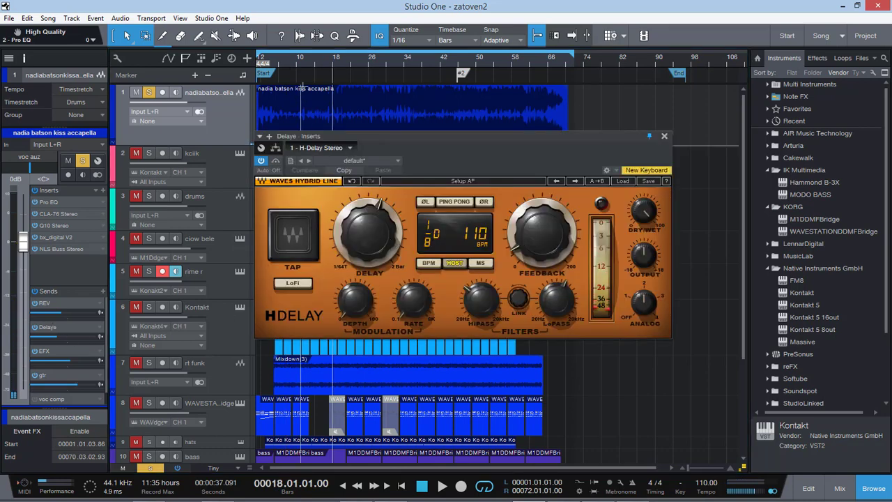
Solo the bass alongside the vocal and play back from around bar 24.
left_click(364, 60)
key("space")
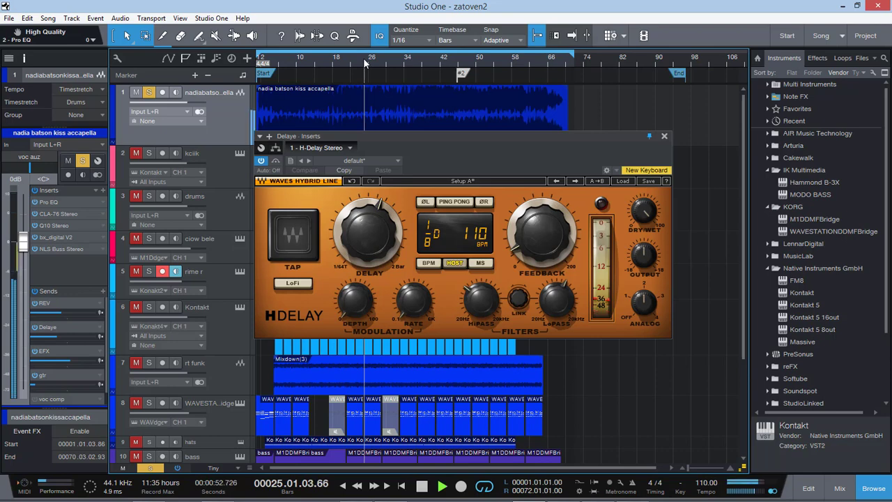
scroll(232, 353, "down", 1)
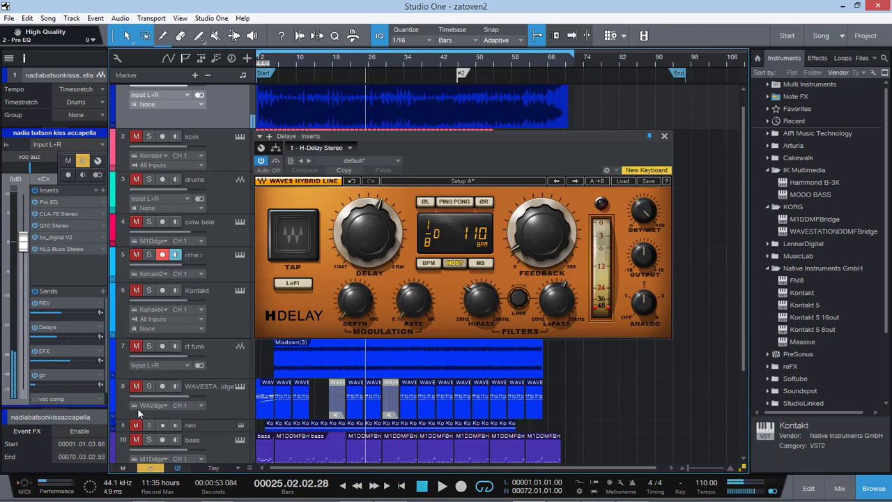
left_click(149, 440)
left_click(358, 58)
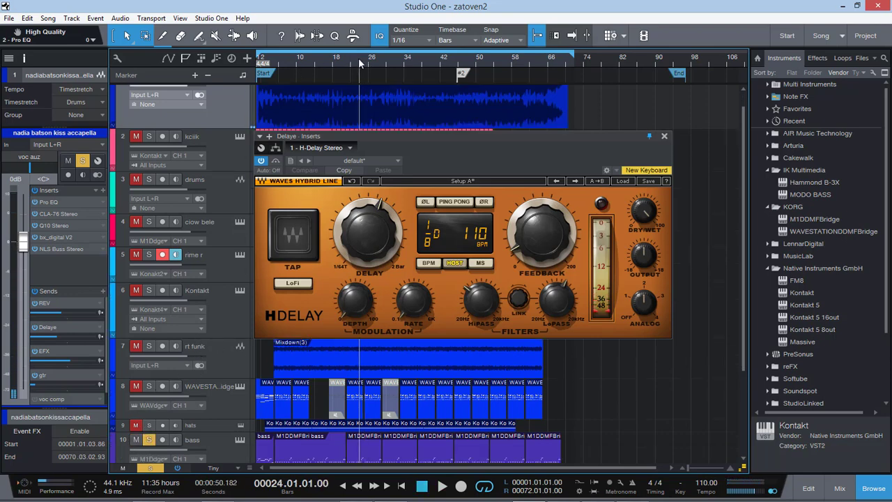
key("space")
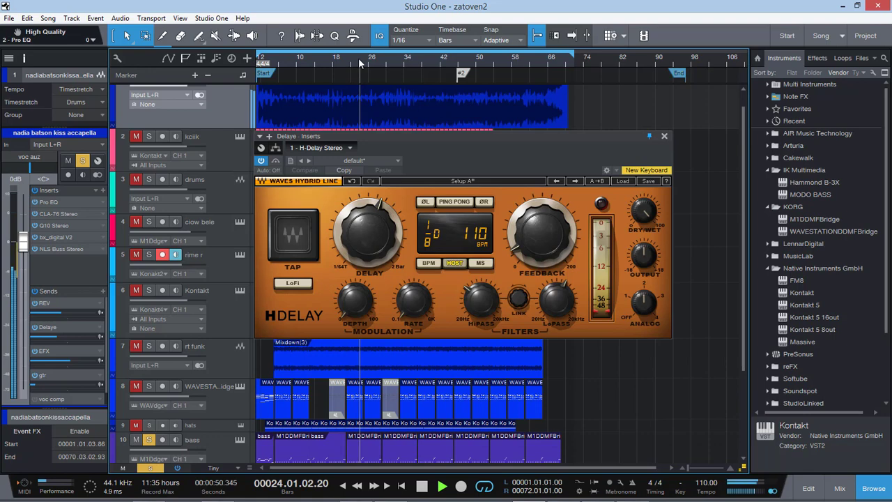
Switch the H-Delay to Ping Pong mode and stop playback.
scroll(142, 401, "down", 2)
left_click(147, 448)
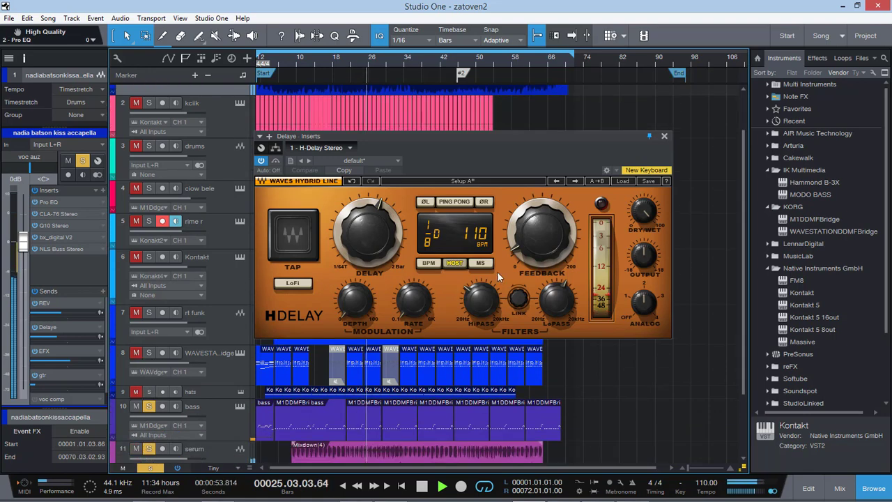
left_click(454, 201)
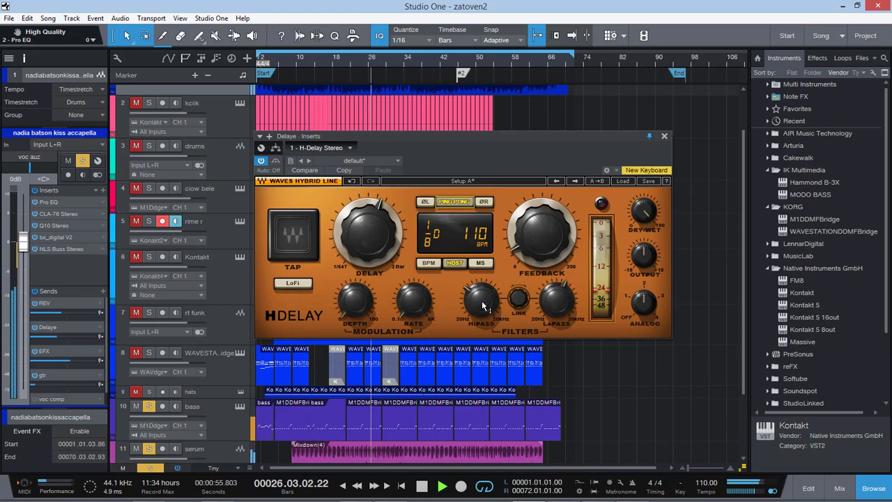
mouse_move(482, 304)
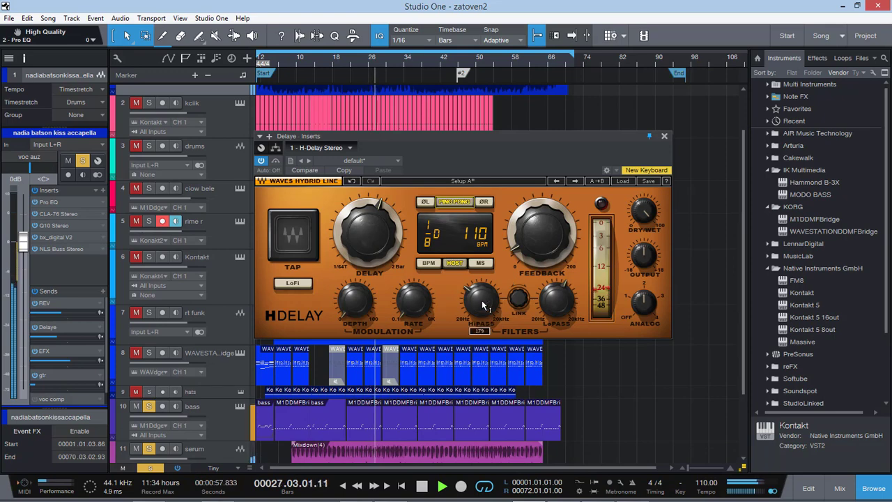
key("space")
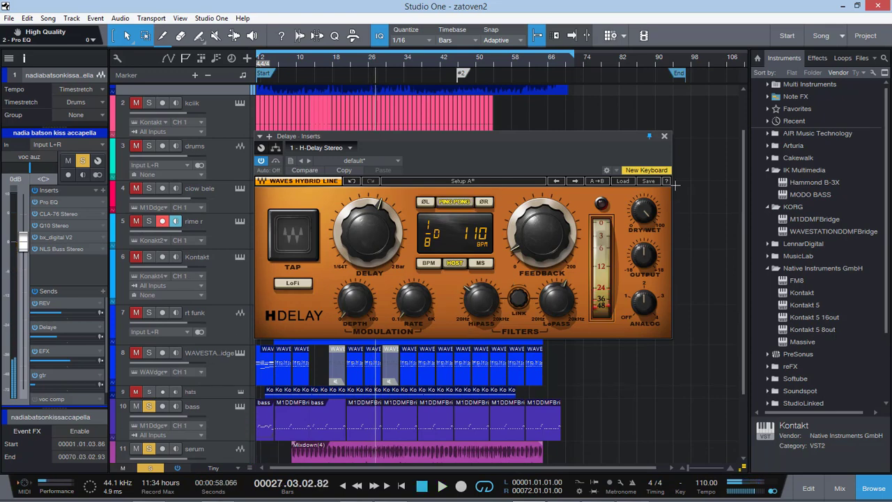
Close the H-Delay window and return the playback position to the song start.
left_click(665, 136)
scroll(703, 239, "up", 2)
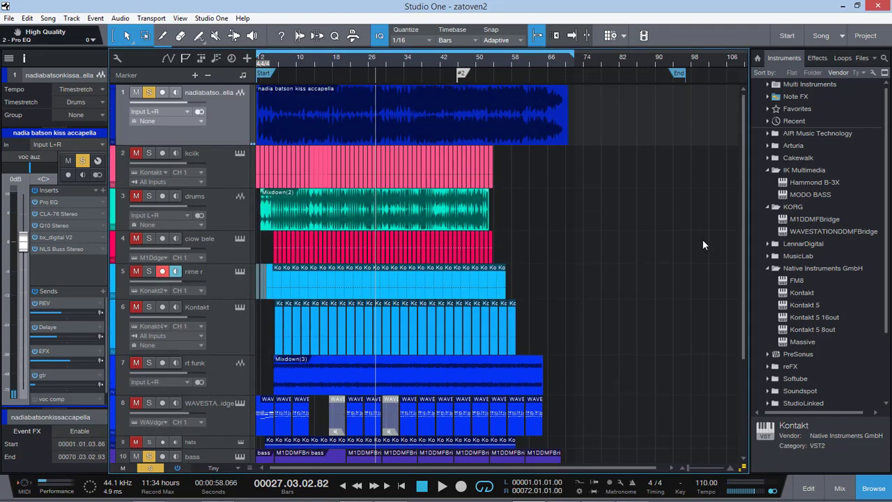
scroll(298, 233, "down", 3)
scroll(297, 220, "up", 3)
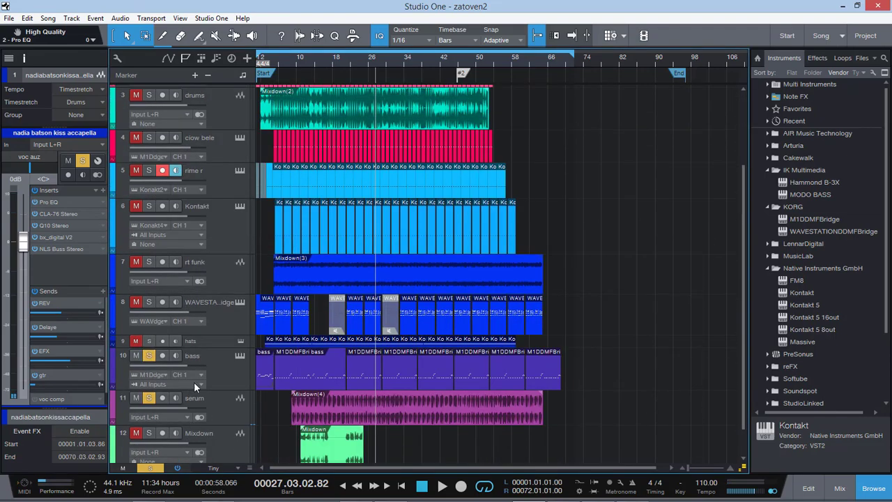
scroll(246, 219, "down", 1)
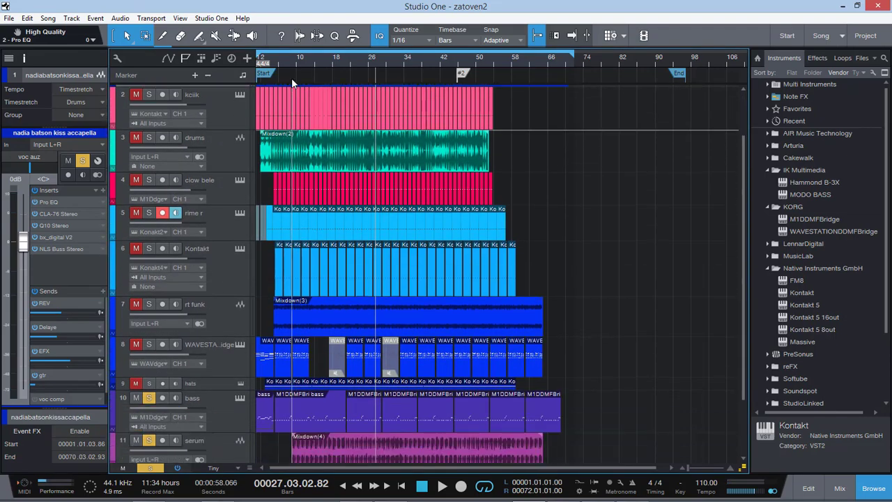
left_click(278, 58)
left_click(257, 58)
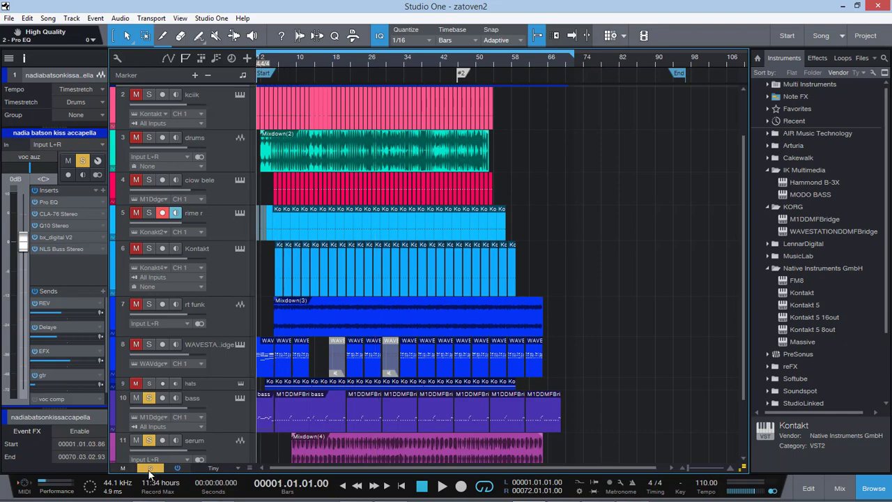
Clear all solos, play the full mix from the start, and take rime r out of record-ready.
left_click(148, 471)
key("space")
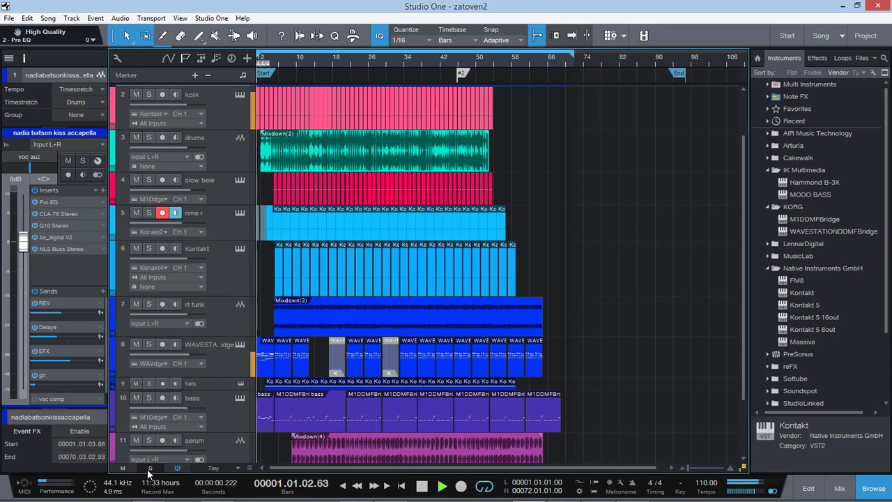
scroll(356, 375, "up", 2)
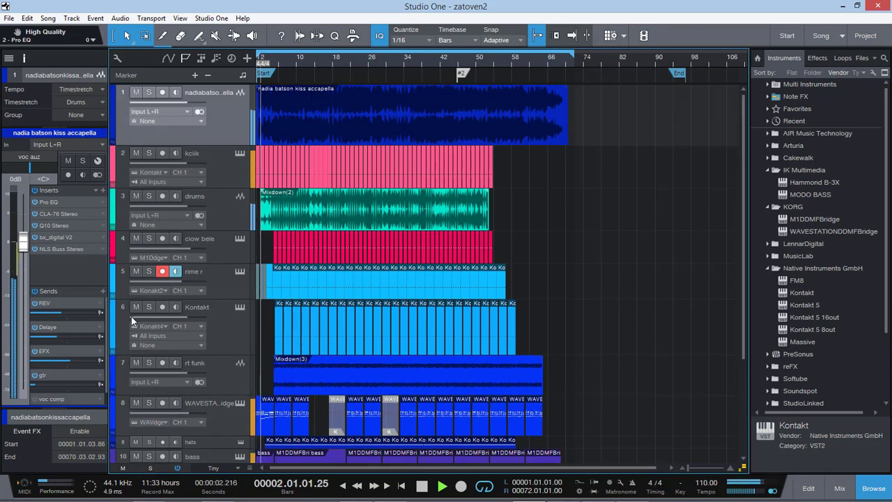
left_click(164, 272)
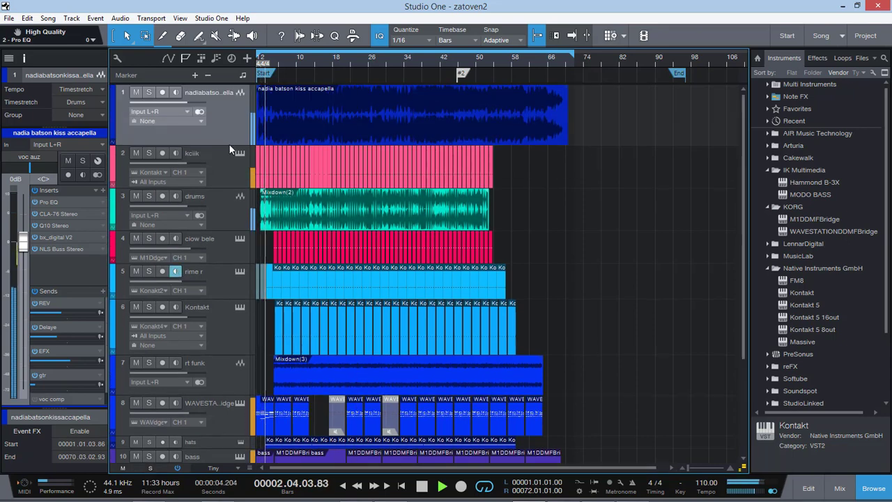
scroll(206, 202, "down", 1)
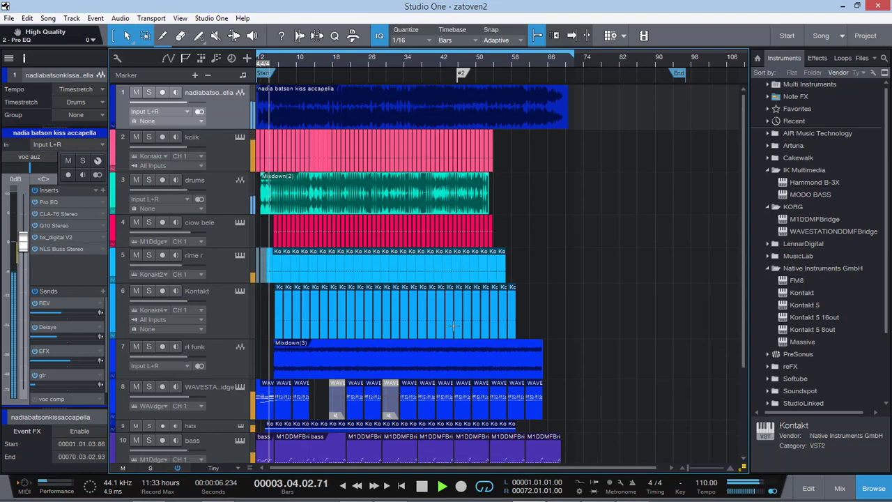
In the Console, inspect the bx_digital V3 EQ on the MIXBUS channel.
left_click(840, 488)
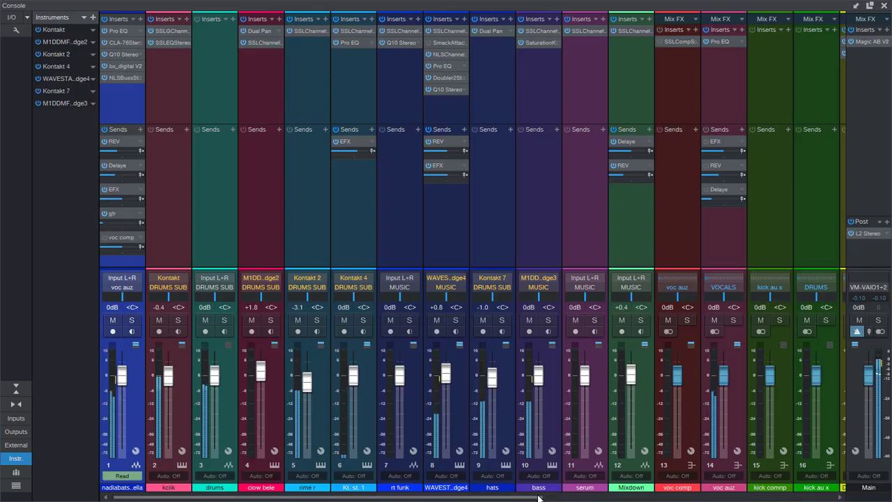
left_click_drag(538, 490, 842, 491)
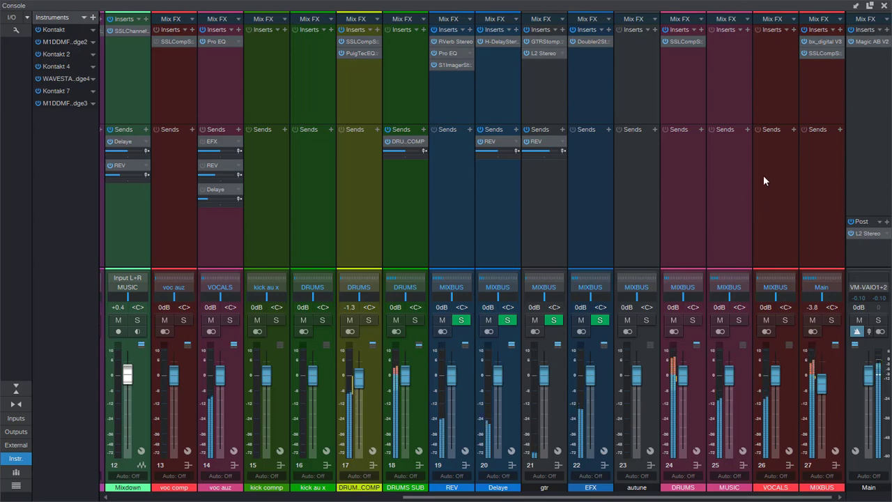
left_click(818, 44)
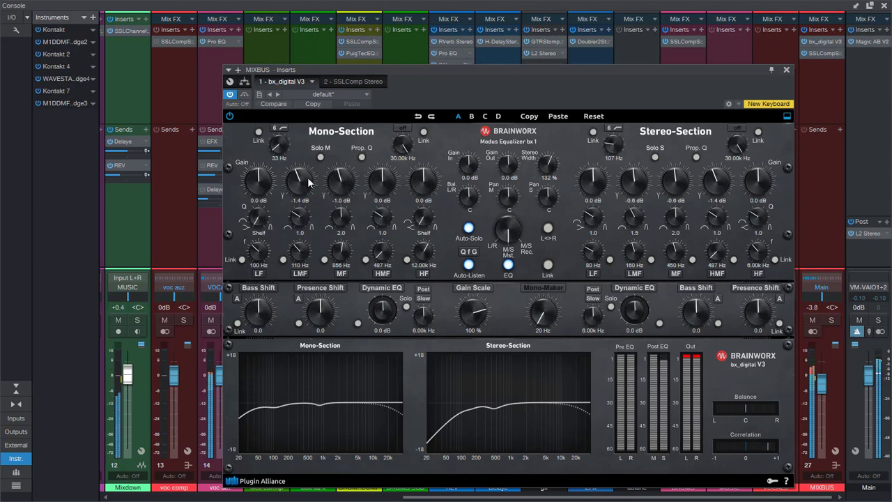
left_click(787, 70)
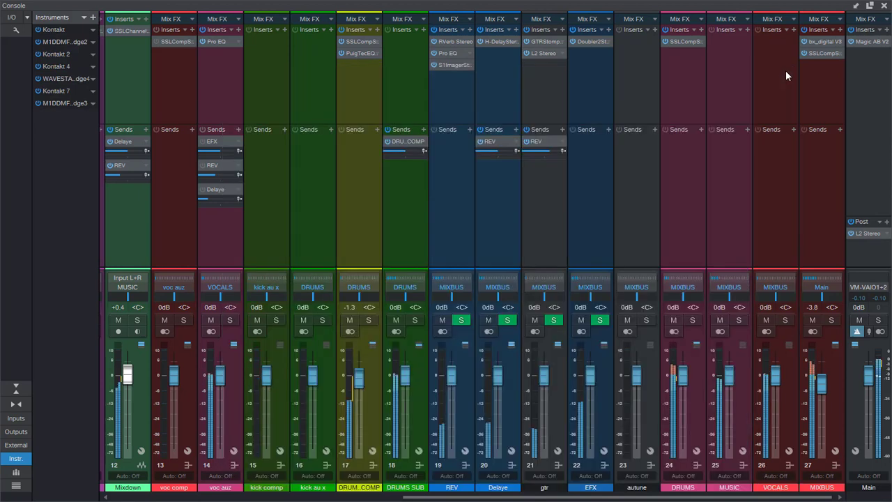
left_click(823, 42)
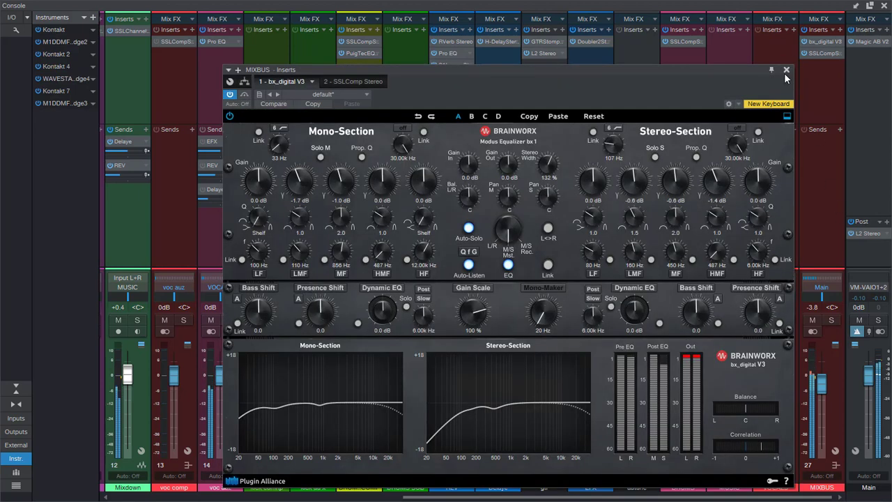
left_click(832, 70)
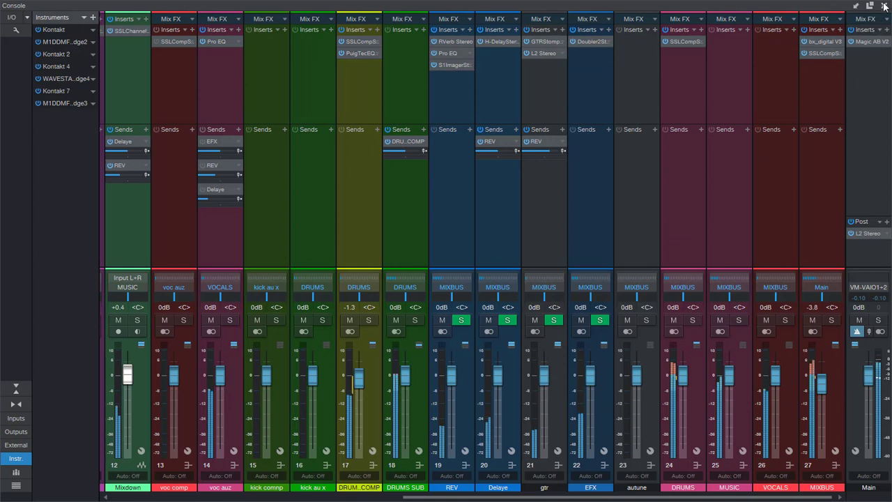
Check the L2 Stereo limiter on Main, then close the Console.
left_click(874, 234)
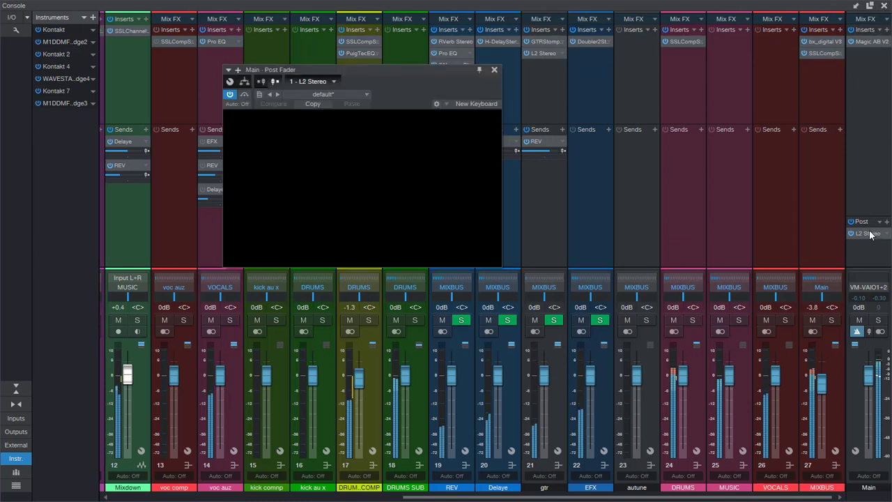
left_click(494, 70)
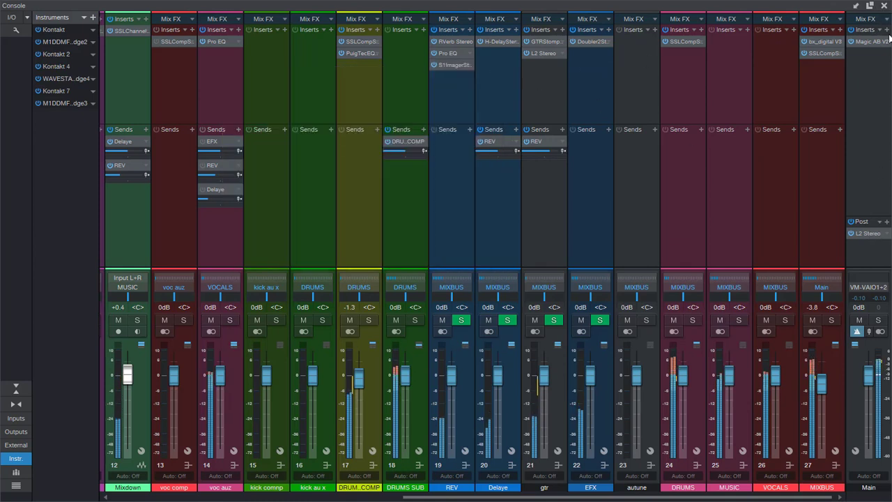
left_click(881, 6)
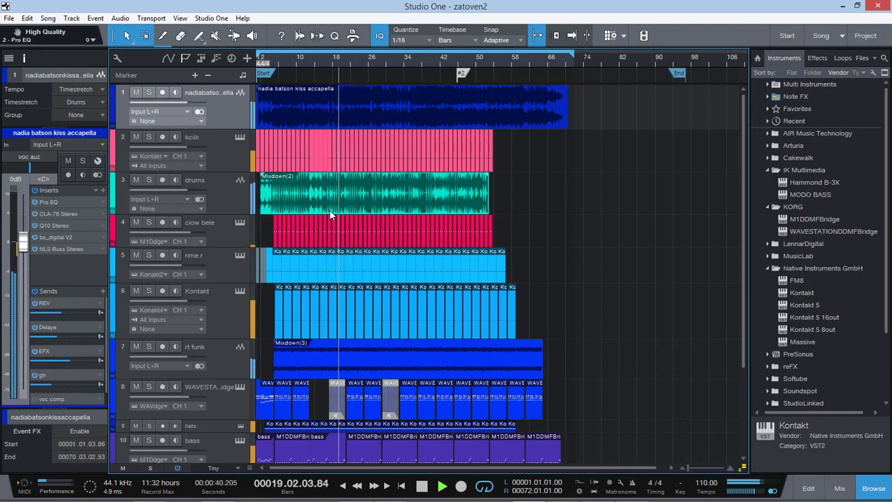
Stop playback and insert a Pro EQ on the drums track.
scroll(230, 348, "down", 3)
left_click(230, 362)
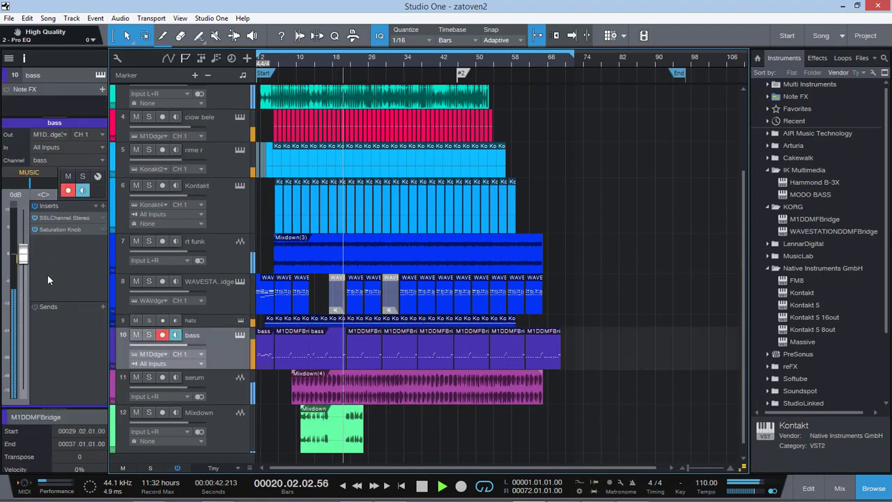
scroll(261, 303, "up", 4)
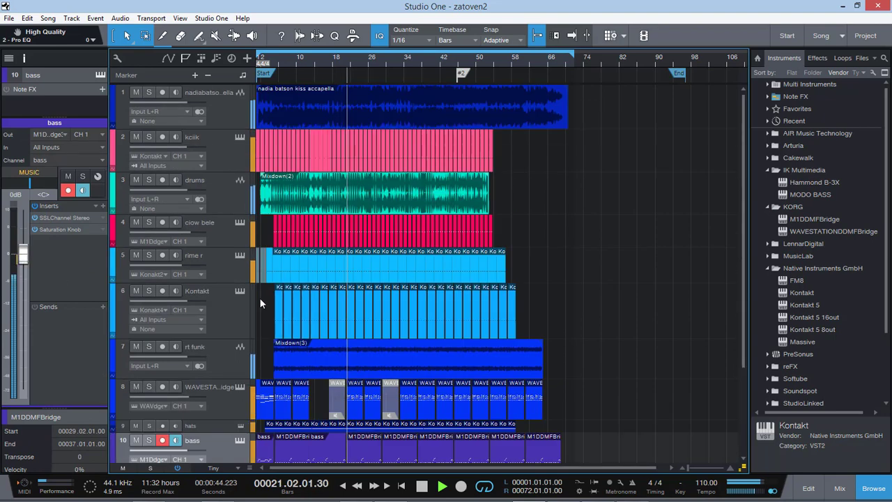
left_click(286, 199)
scroll(290, 237, "down", 4)
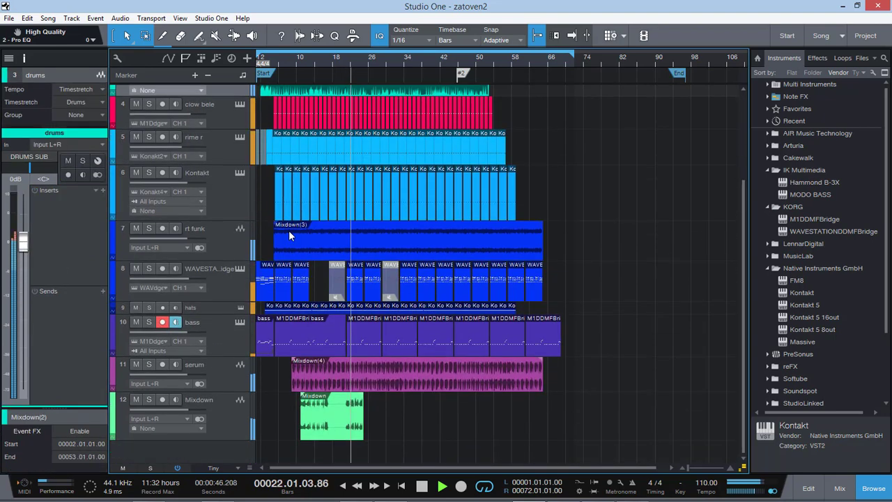
key("space")
scroll(384, 275, "up", 4)
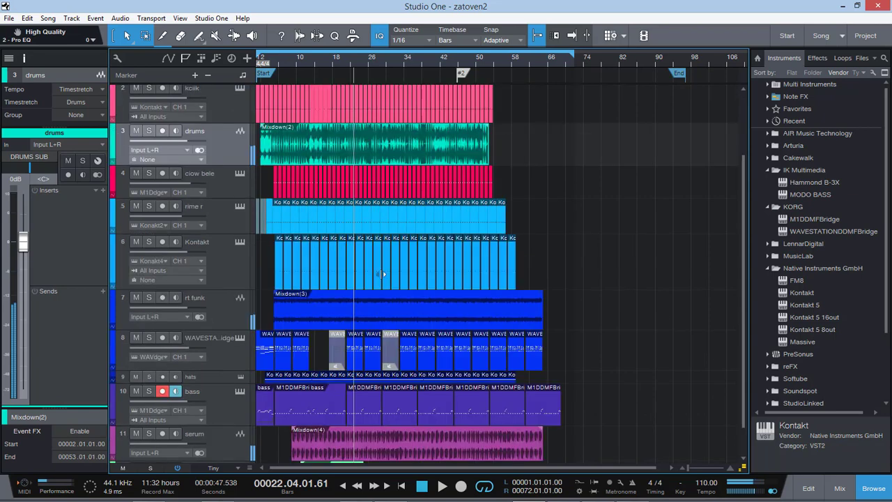
left_click(103, 191)
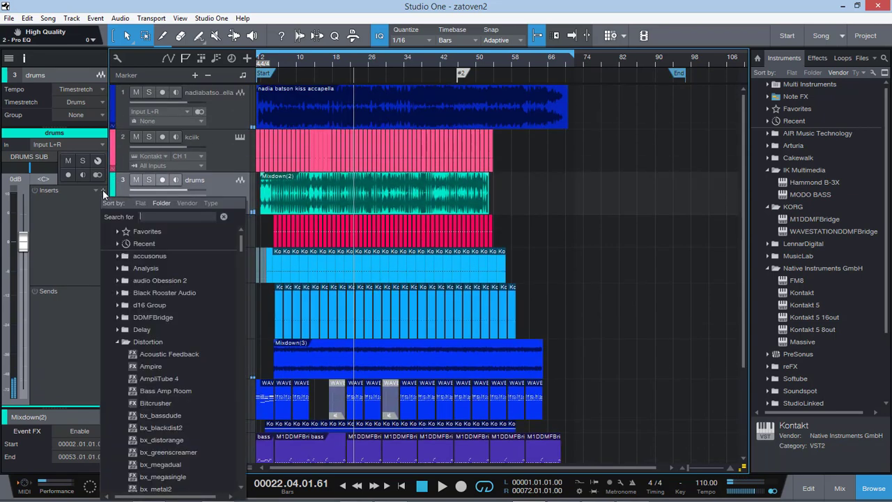
type("pro")
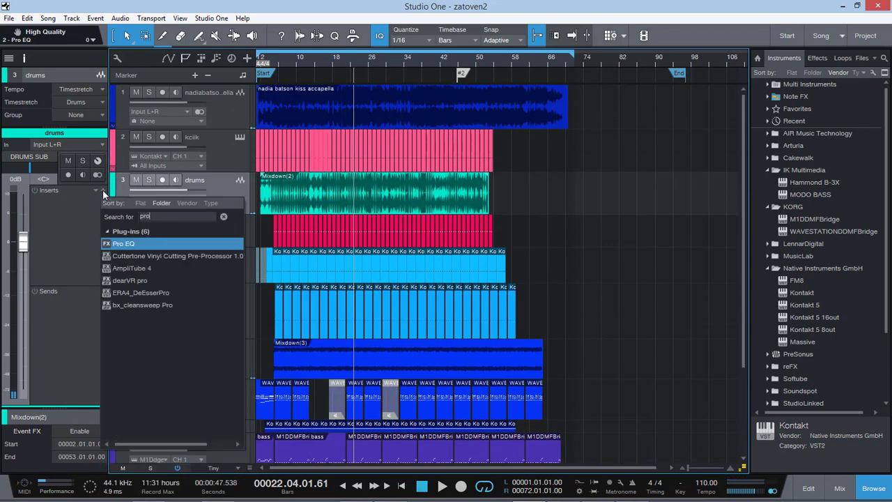
double_click(123, 244)
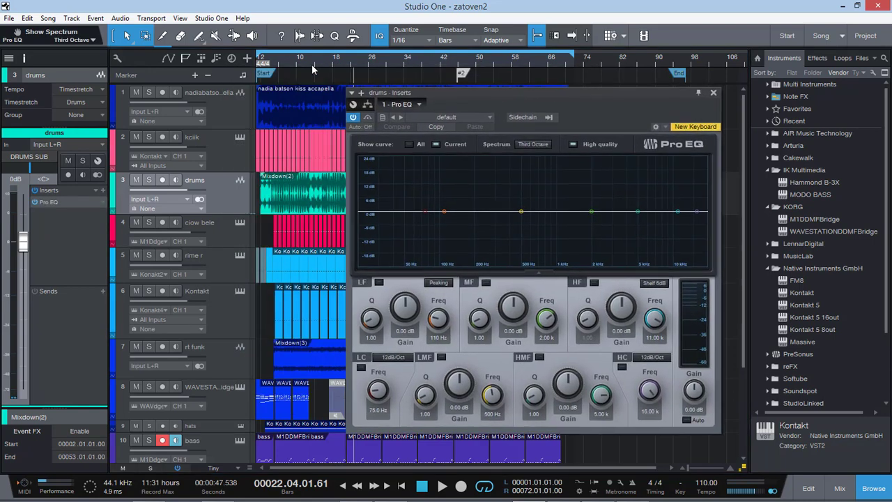
Play from bar 13 and enable the Pro EQ high cut at about 14.43 kHz.
left_click(314, 70)
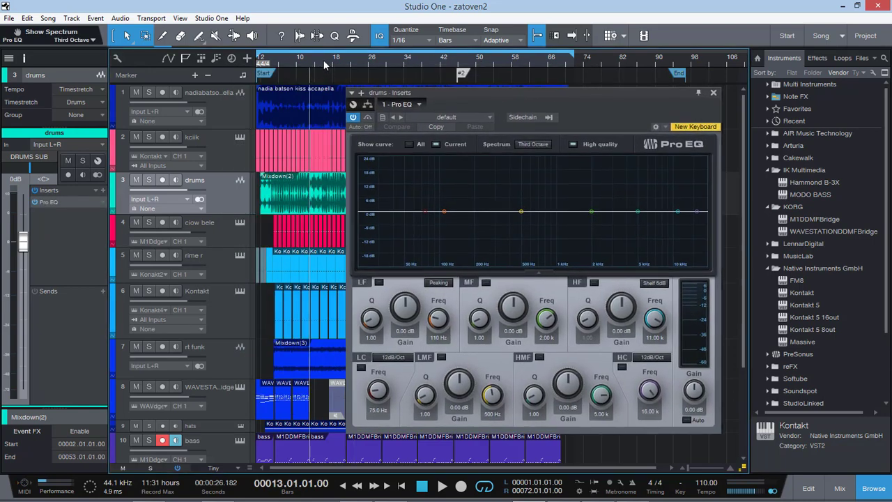
key("space")
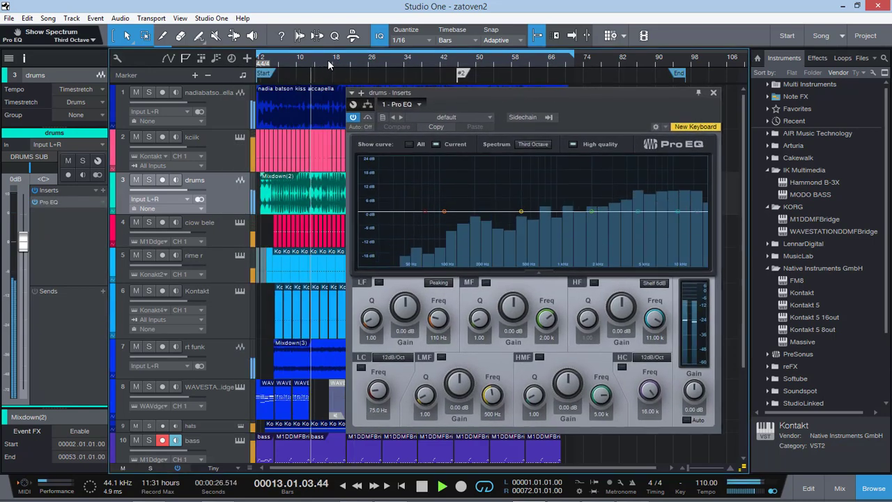
left_click(623, 367)
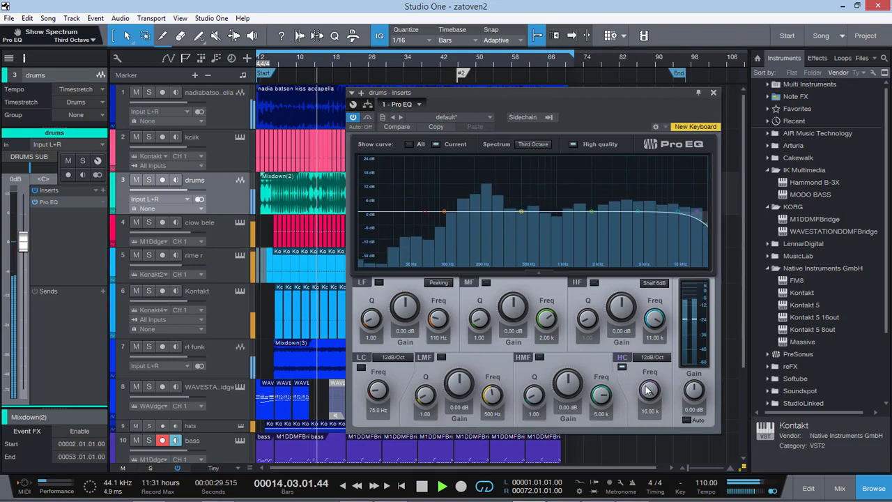
mouse_move(648, 390)
left_mouse_down()
mouse_move(652, 400)
mouse_move(661, 392)
left_mouse_up()
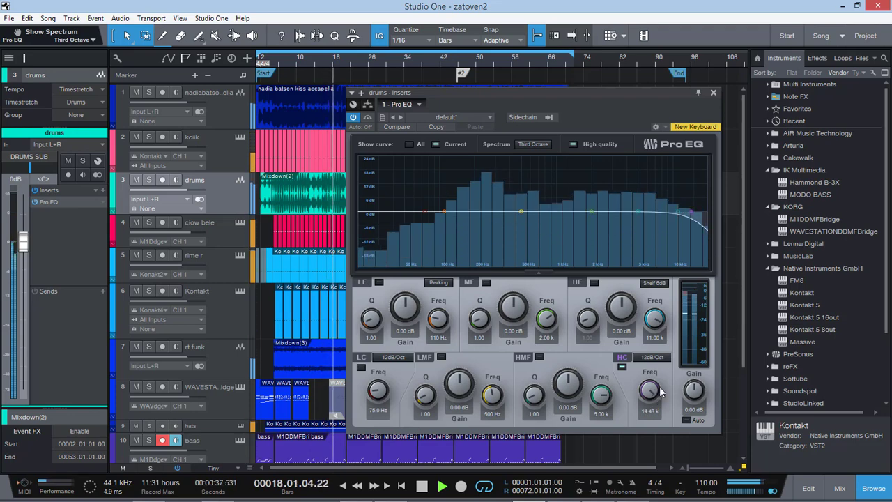
Turn the HMF gain down slightly in the a cappella vocal's Pro EQ.
left_click(230, 117)
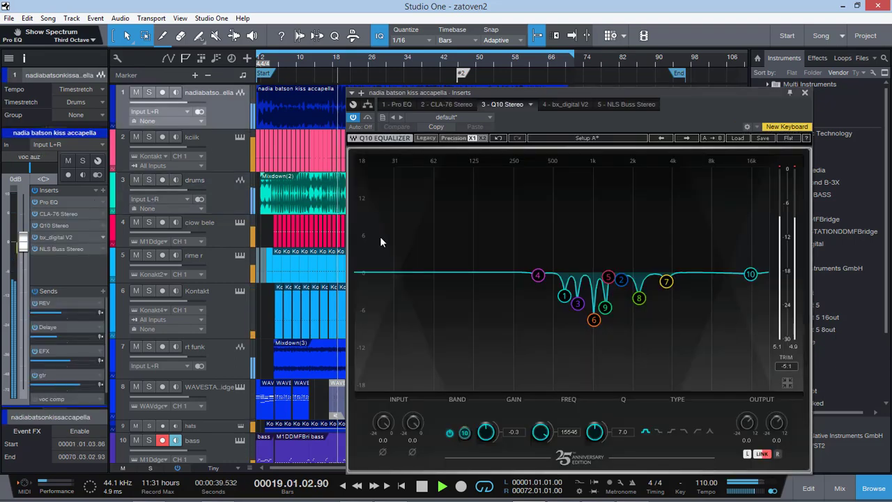
left_click(55, 205)
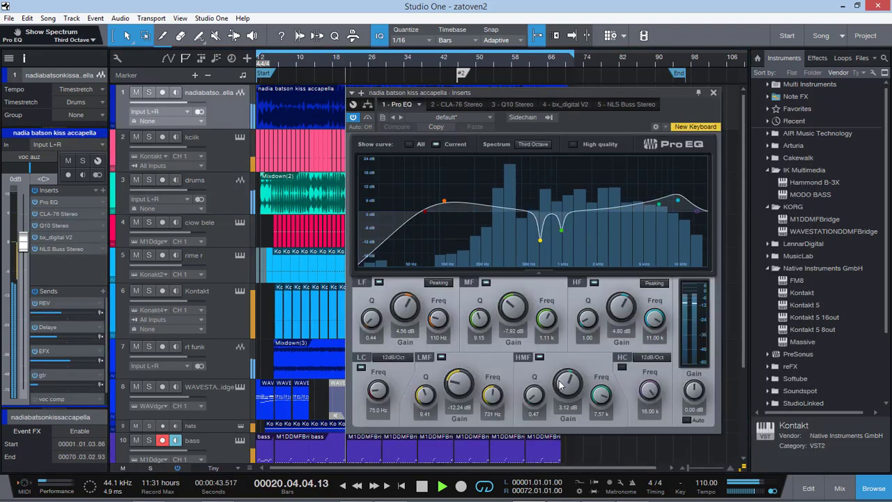
left_click_drag(561, 385, 562, 381)
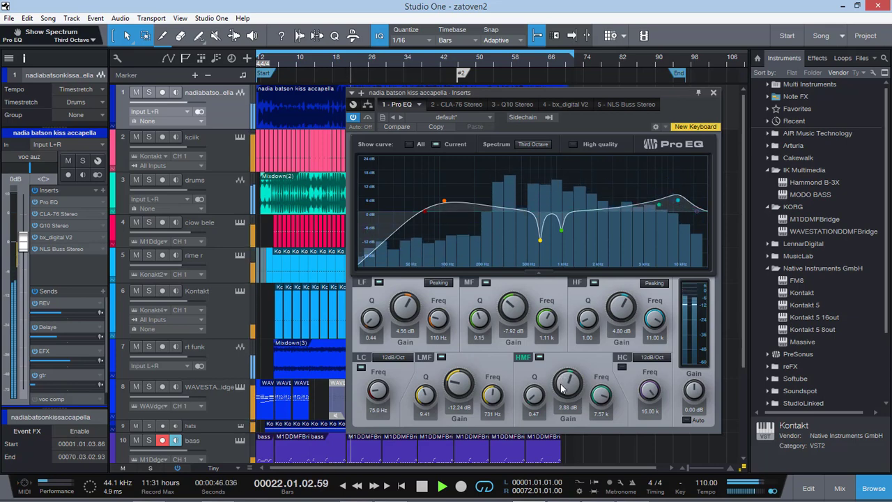
left_click(713, 94)
Select the bass track and open the Console, scrolled right to MIXBUS and Main.
scroll(689, 234, "down", 3)
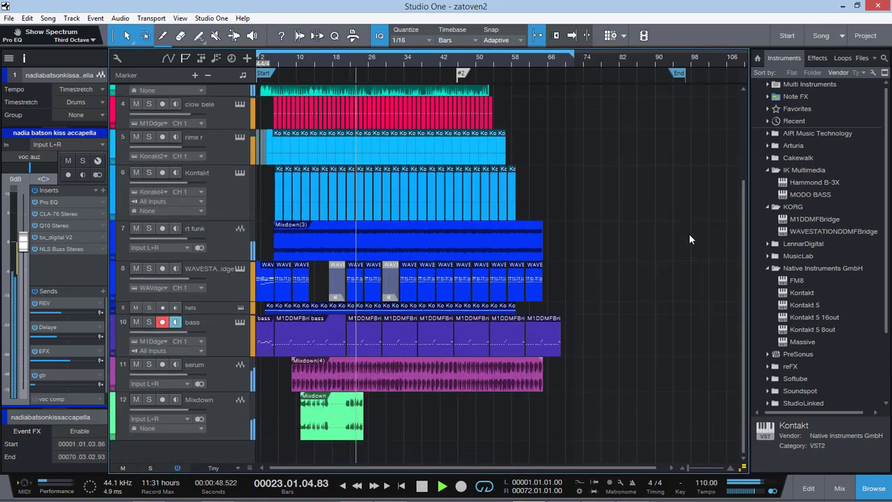
left_click(234, 336)
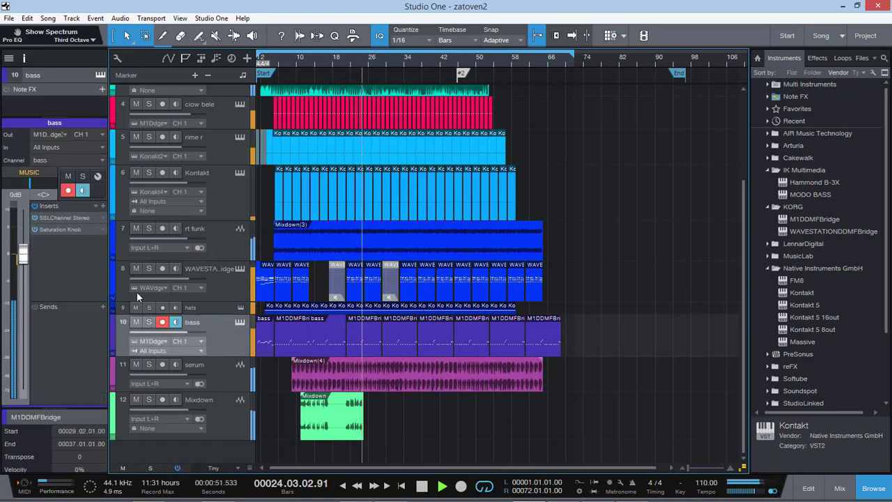
left_click(840, 488)
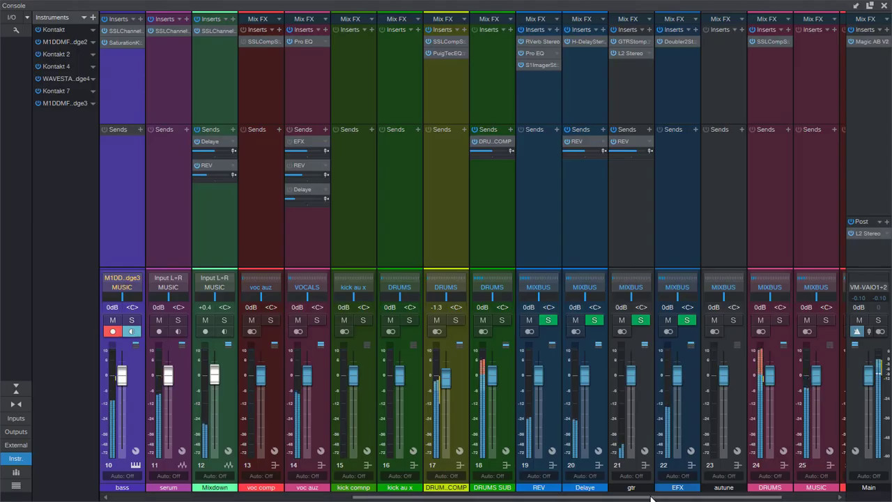
left_click_drag(651, 499, 706, 499)
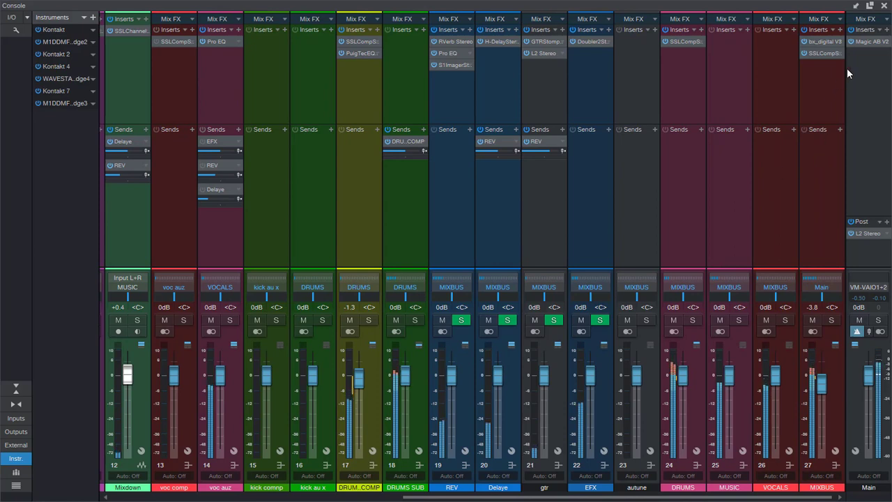
Open Magic AB V2 on Main, close the Console and play from bar 8.
left_click(867, 43)
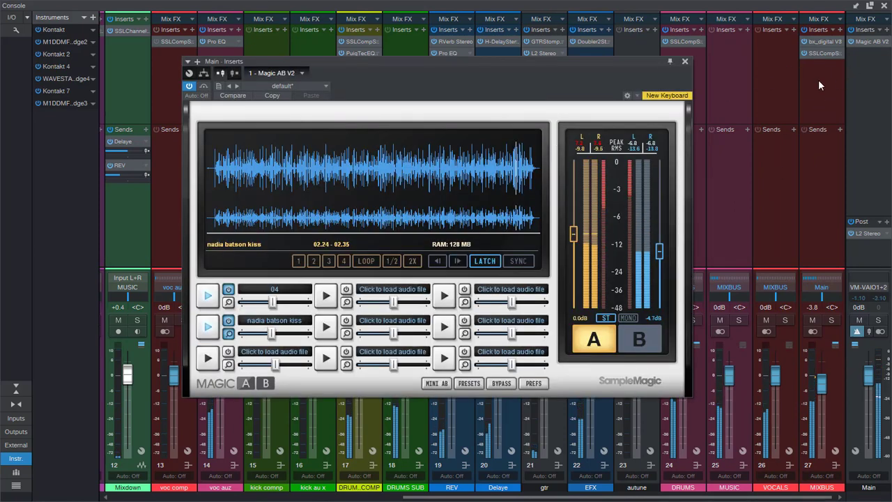
left_click(885, 5)
left_click_drag(479, 64, 626, 64)
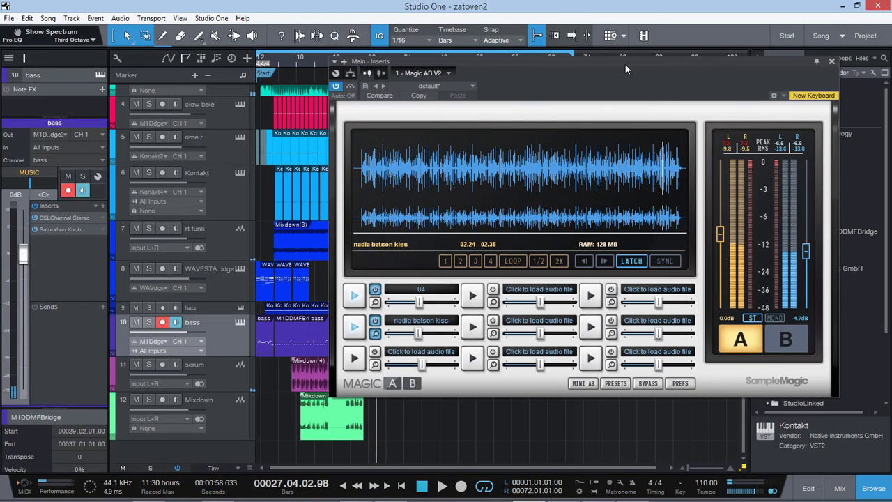
left_click(293, 66)
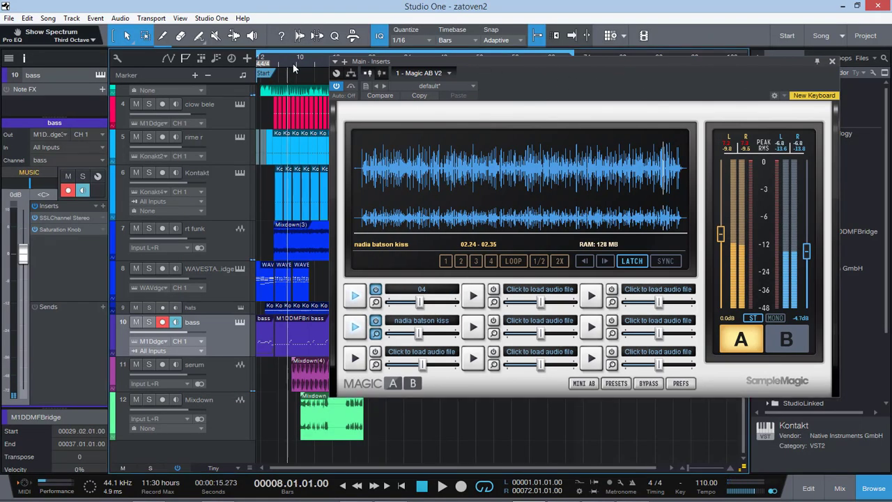
left_click(355, 327)
key("space")
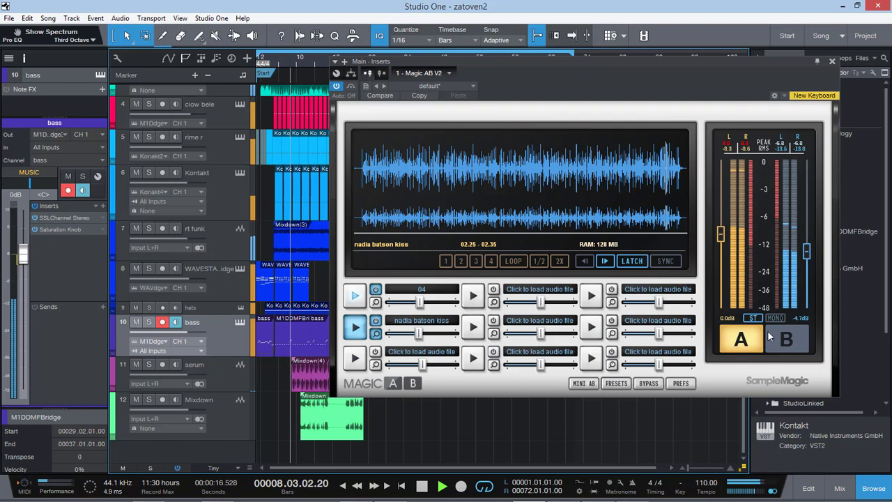
A/B the mix against Man On The Moon, setting the reference gain to -4.0 dB.
left_click(355, 295)
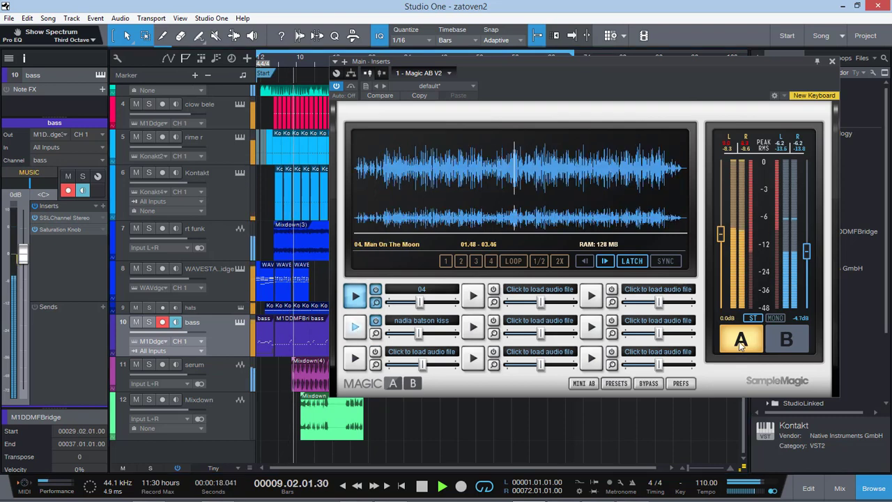
left_click(787, 339)
left_click_drag(809, 254, 807, 246)
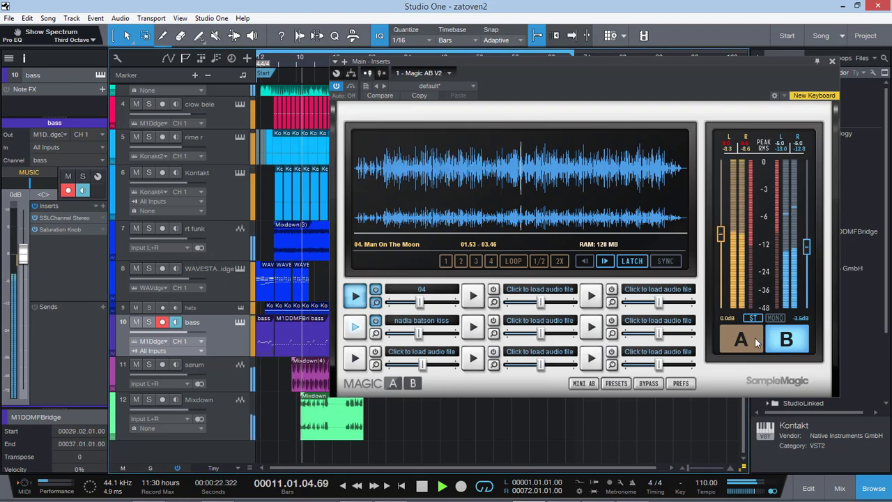
left_click(756, 338)
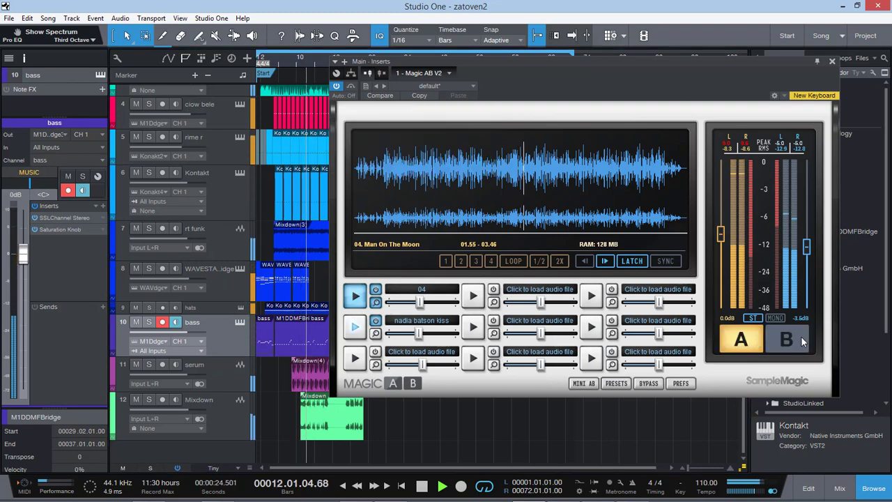
left_click_drag(805, 256, 806, 259)
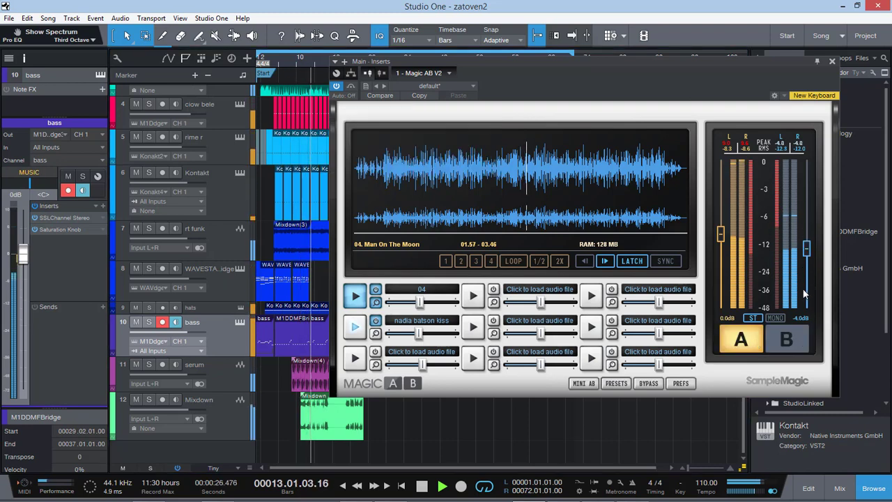
left_click(787, 339)
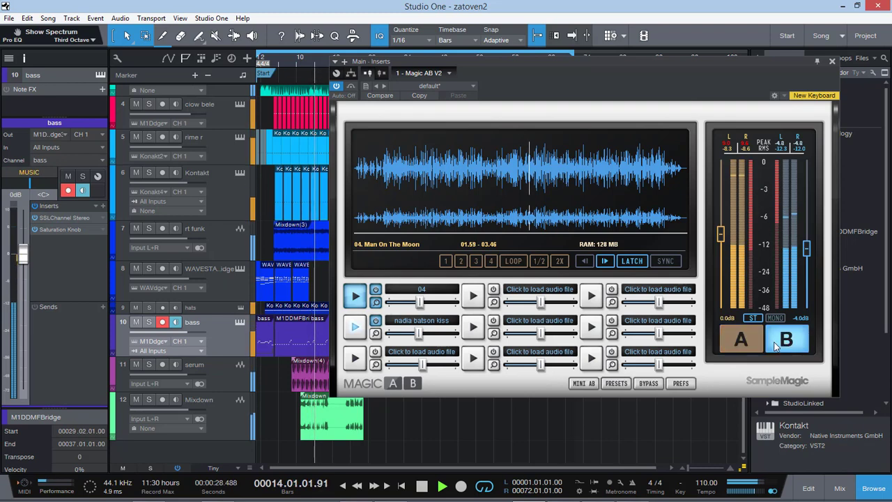
left_click(796, 343)
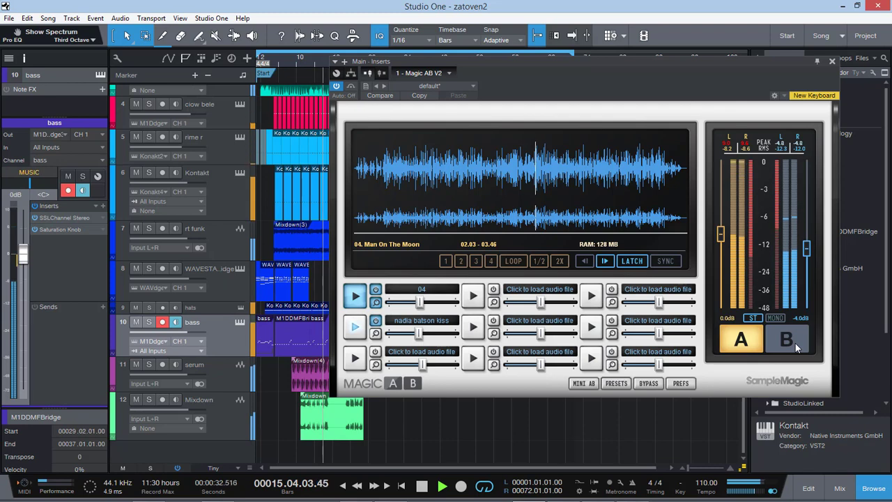
left_click(781, 351)
Stop playback, switch back to the mix, and show the Mixing Modern Soca title image.
key("space")
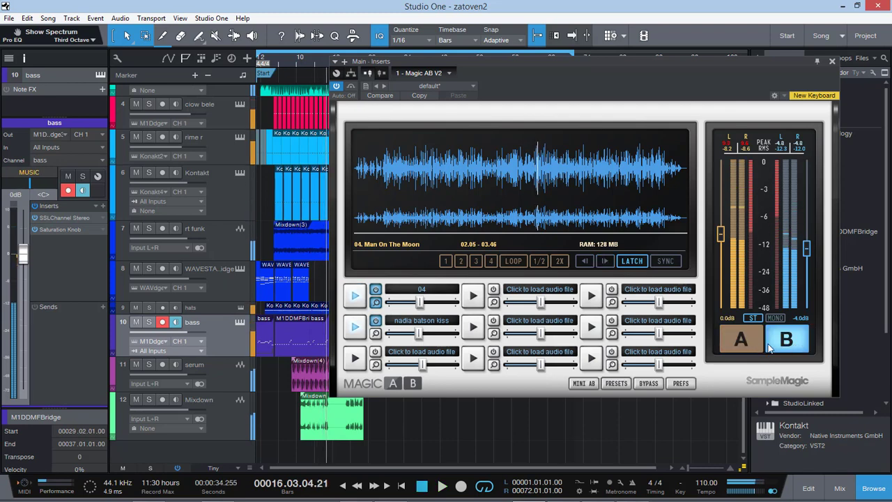
left_click(766, 348)
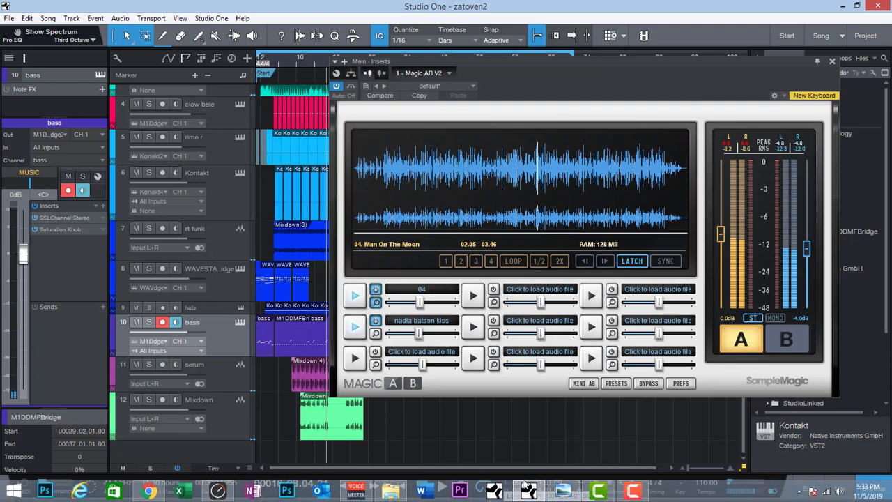
left_click(530, 429)
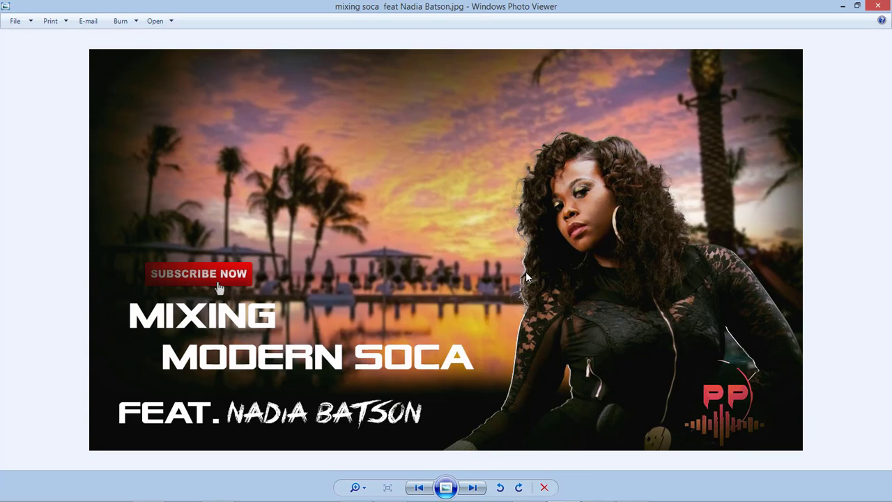
Dismiss the image viewer and Magic AB, then inspect the bass track's Korg M1 BoostSubBass patch.
left_click(844, 6)
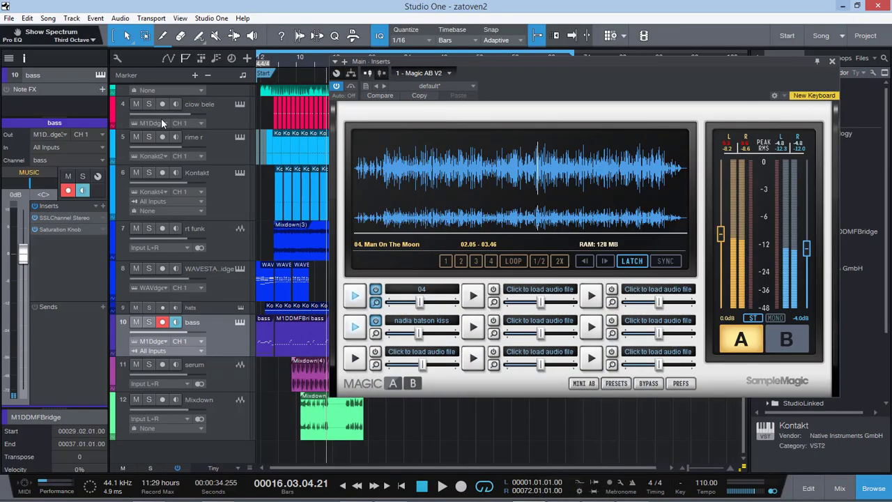
left_click(832, 62)
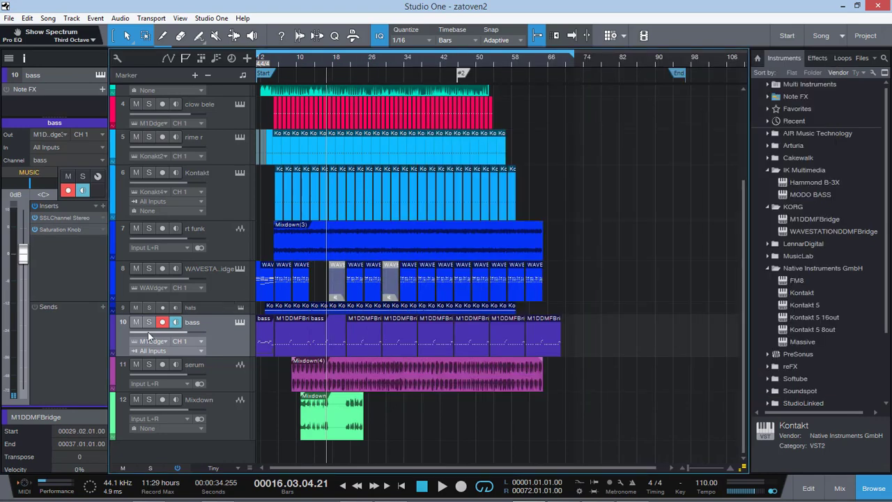
left_click(237, 324)
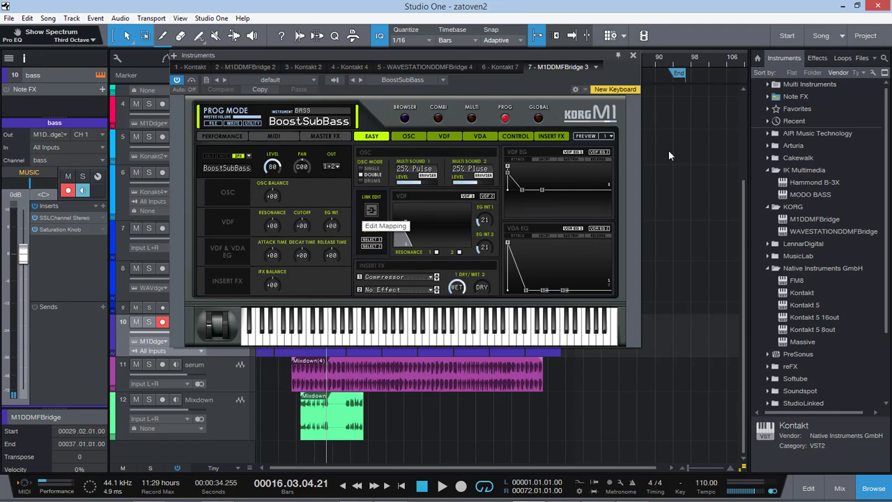
left_click(633, 55)
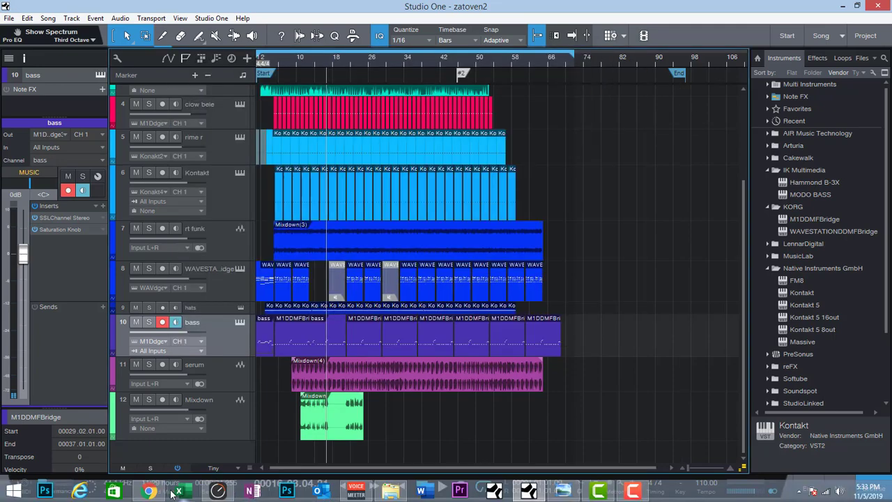
Switch to Chrome and browse the pristine productions channel's featured contest video and uploads.
left_click(157, 491)
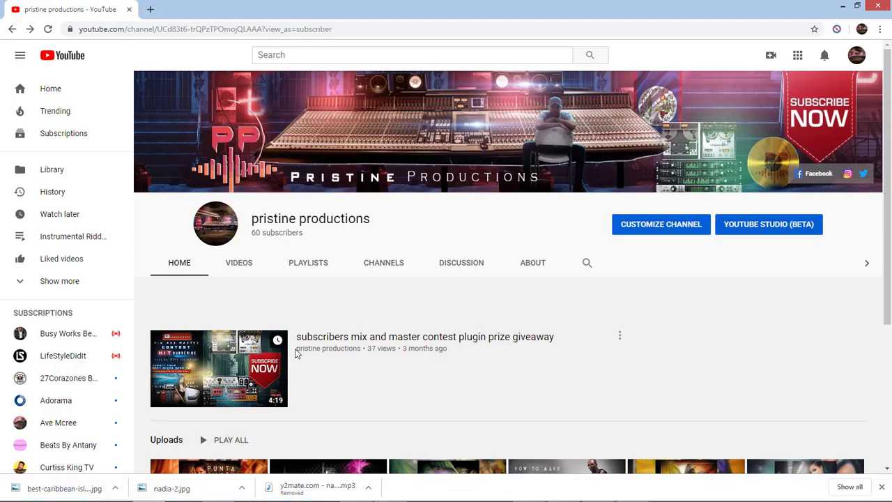
scroll(296, 353, "down", 3)
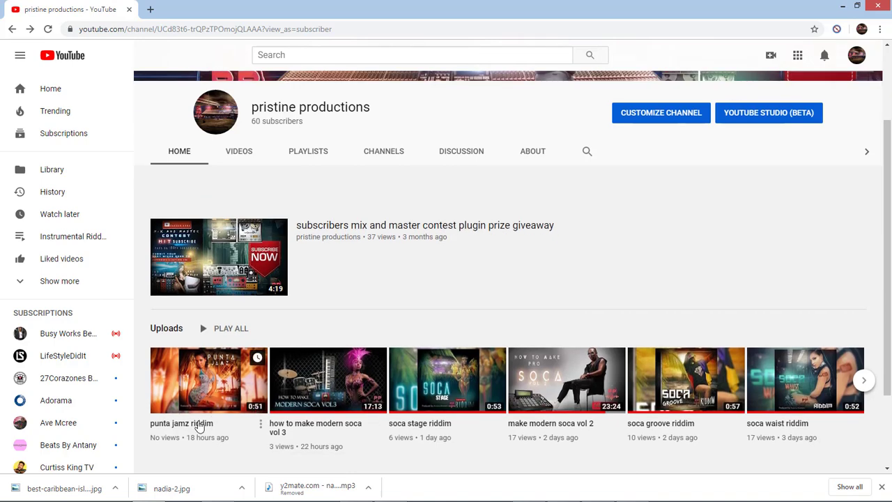
scroll(293, 317, "up", 3)
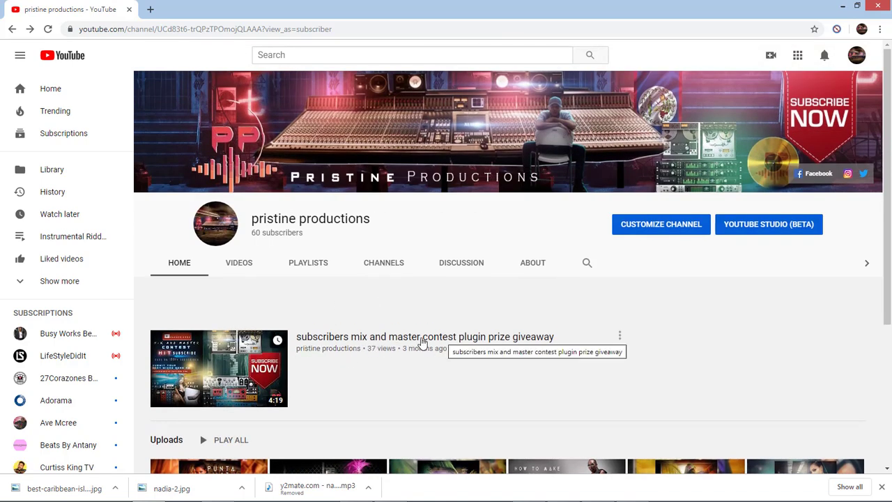
scroll(423, 334, "down", 3)
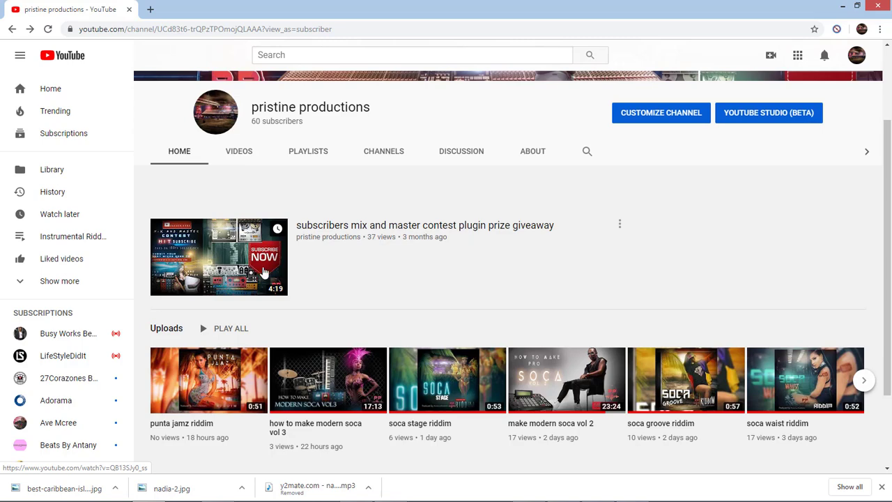
scroll(361, 273, "down", 1)
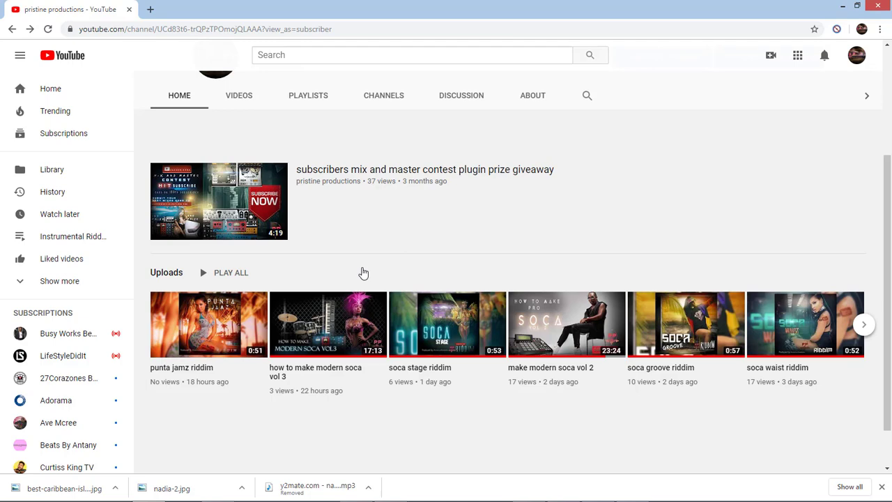
scroll(424, 422, "up", 3)
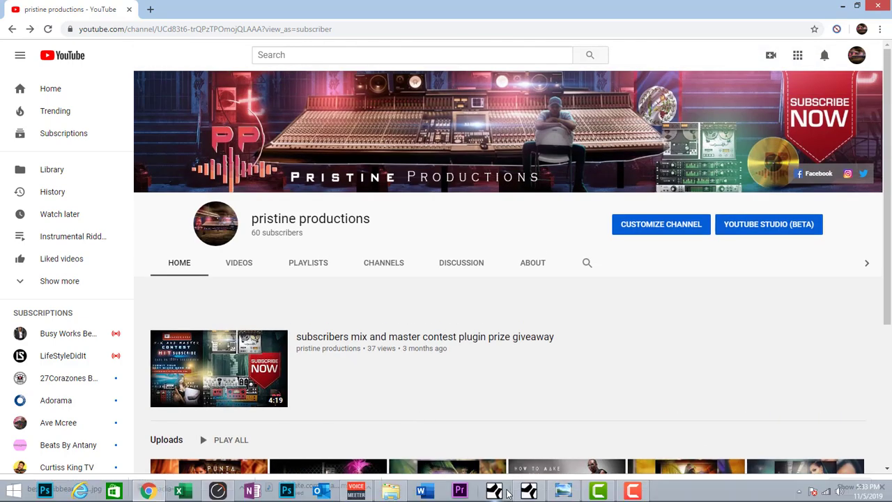
left_click(630, 490)
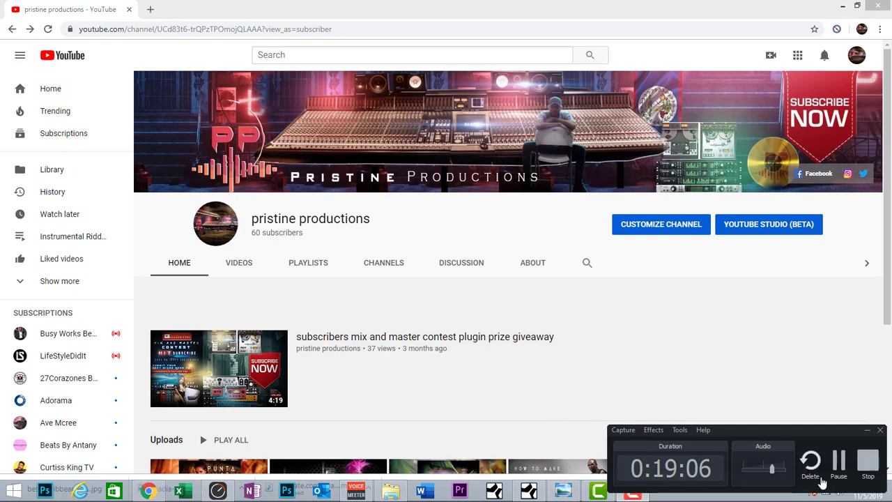